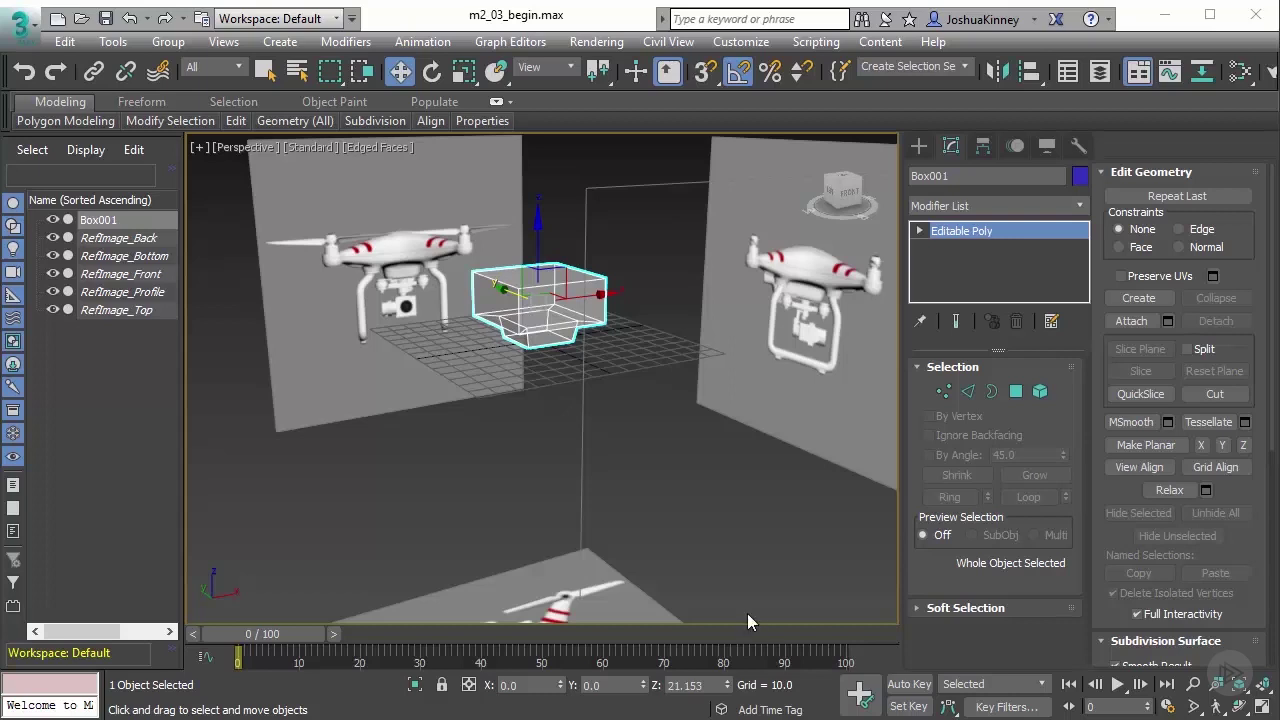
# - Examine the box from several angles against the surrounding drone reference images
pyautogui.moveTo(543, 427); pyautogui.dragTo(532, 462, button='middle')
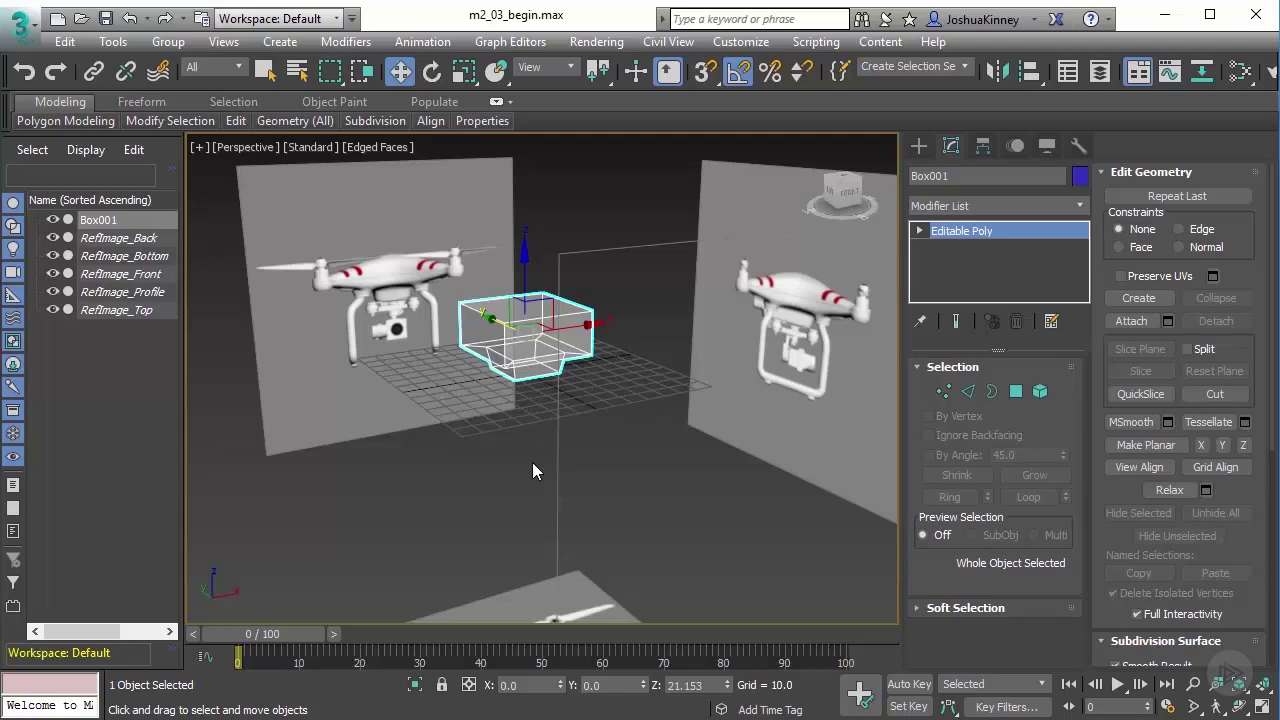
pyautogui.moveTo(533, 470); pyautogui.dragTo(568, 540, button='middle')
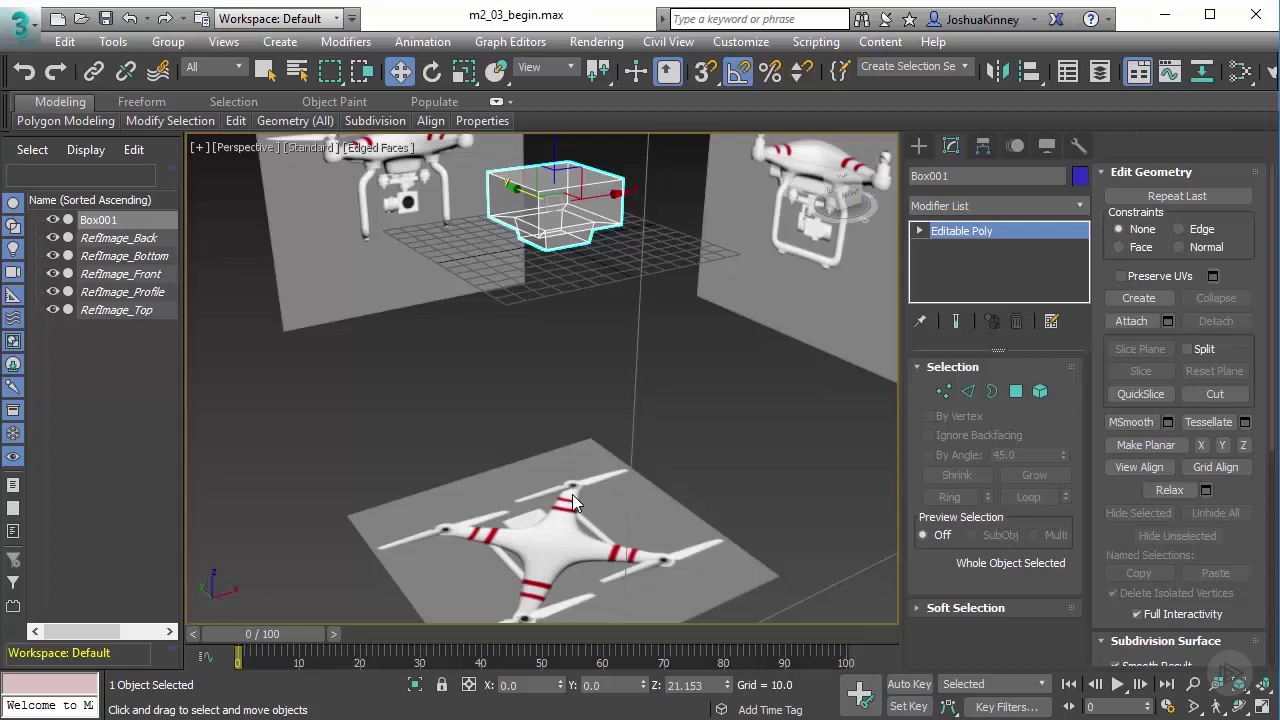
pyautogui.keyDown('alt'); pyautogui.moveTo(438, 375); pyautogui.dragTo(601, 383, button='middle'); pyautogui.keyUp('alt')
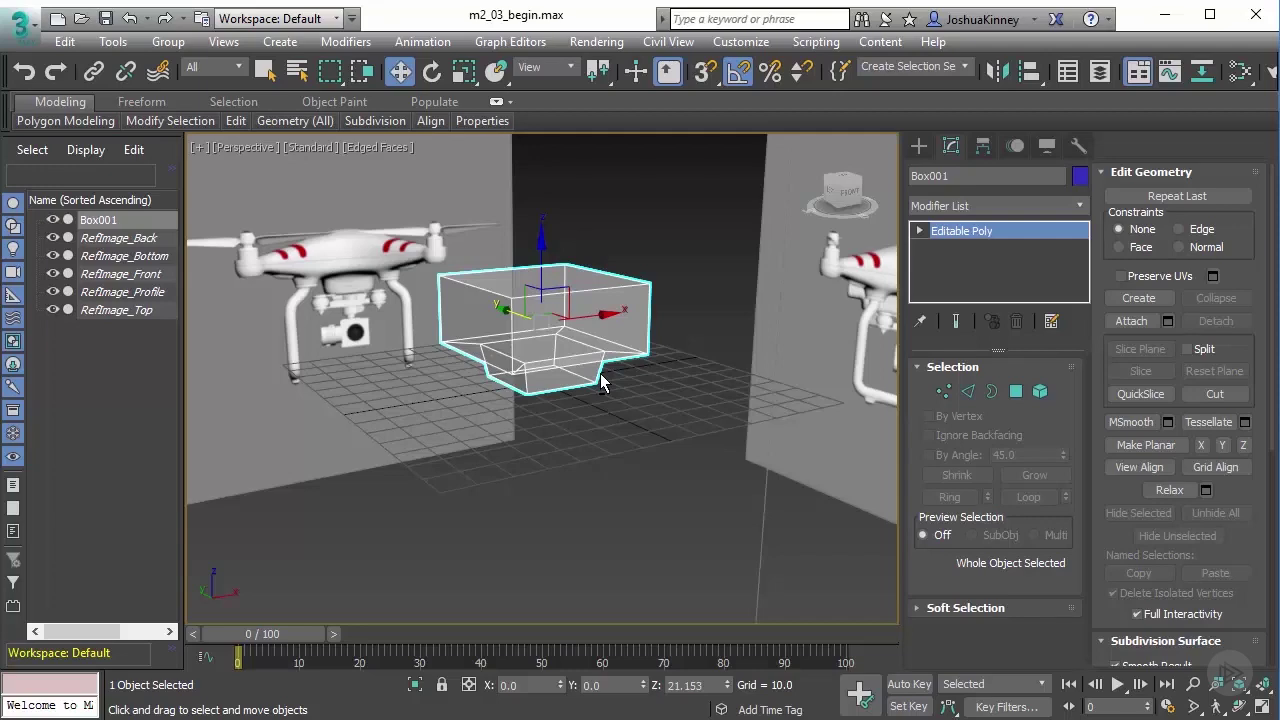
pyautogui.keyDown('alt'); pyautogui.moveTo(626, 480); pyautogui.dragTo(555, 493, button='middle'); pyautogui.keyUp('alt')
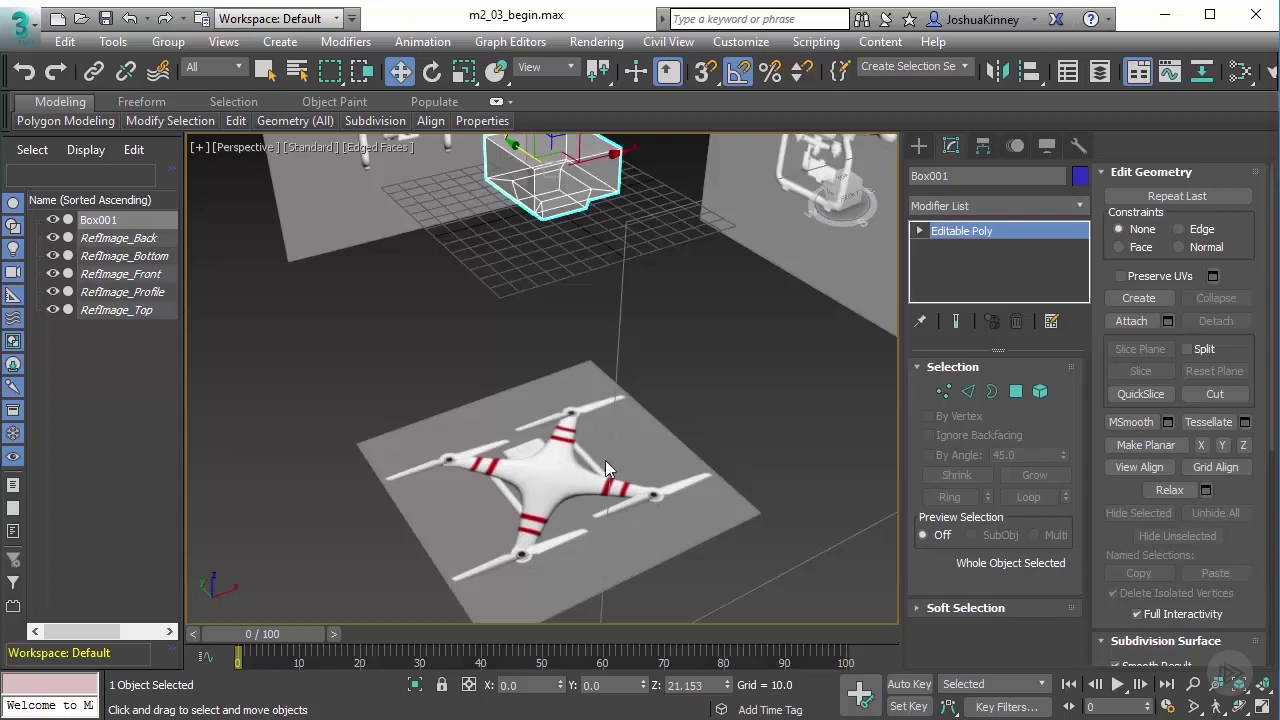
pyautogui.keyDown('alt'); pyautogui.moveTo(582, 370); pyautogui.dragTo(583, 400, button='middle'); pyautogui.keyUp('alt')
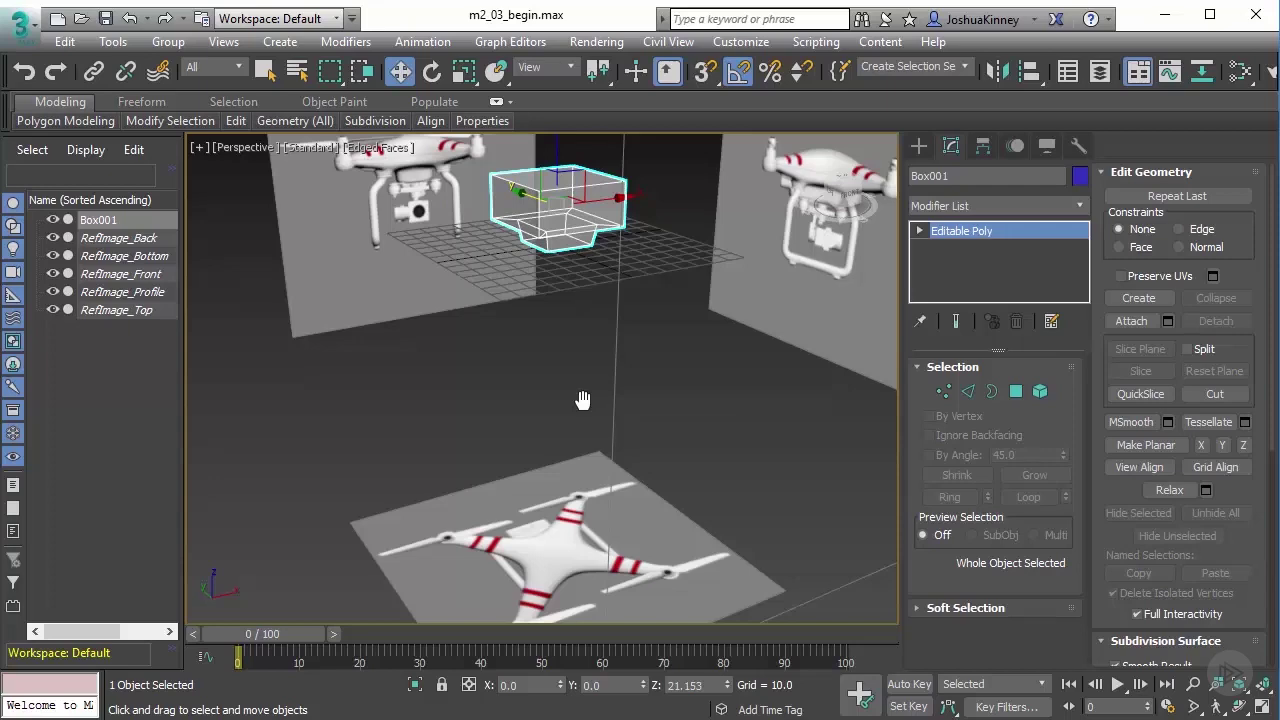
pyautogui.scroll(-3, 530, 279)
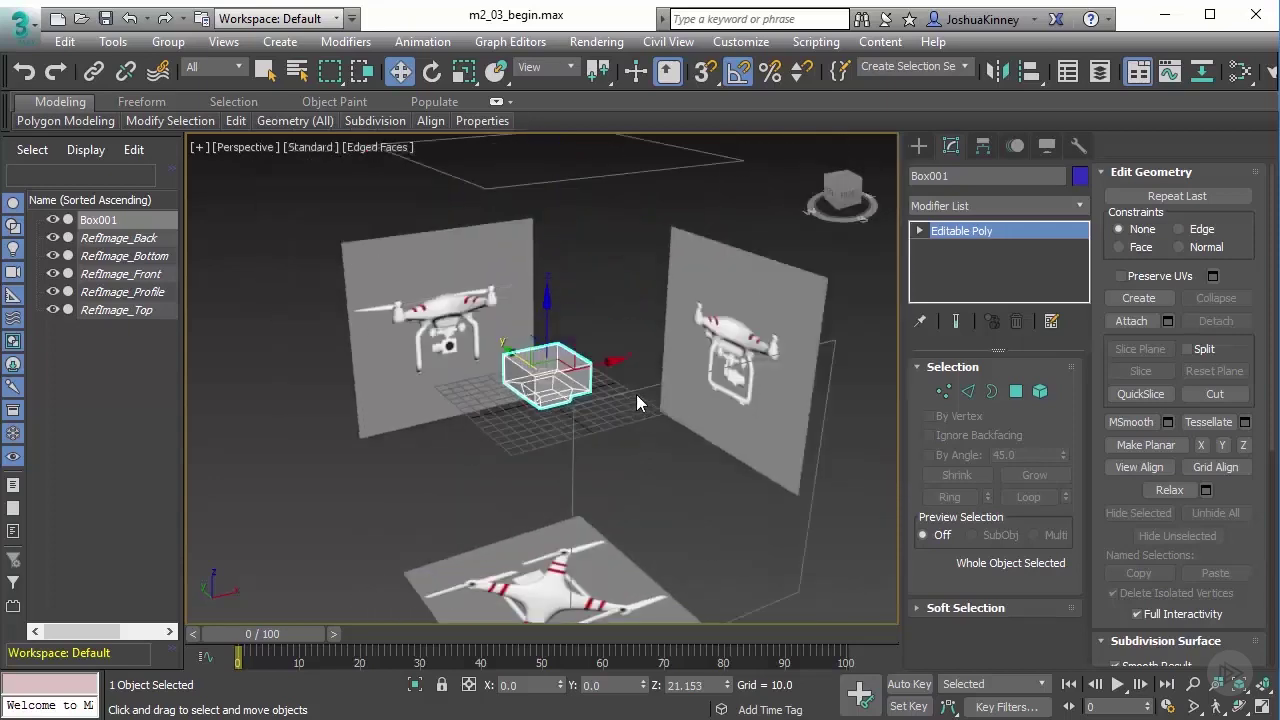
pyautogui.keyDown('alt'); pyautogui.moveTo(636, 394); pyautogui.dragTo(660, 450, button='middle'); pyautogui.keyUp('alt')
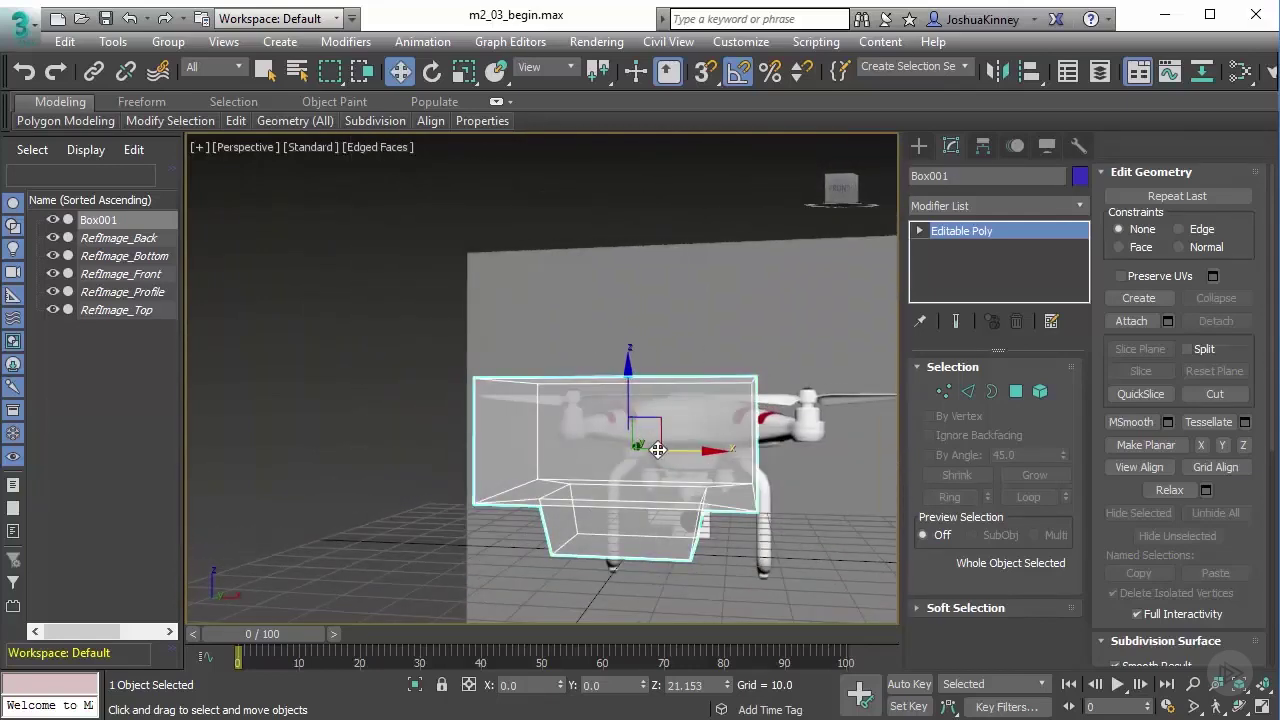
# - In the Front view, select the edge ring running through the box's top edge and open the Connect Edges settings
pyautogui.press('f')
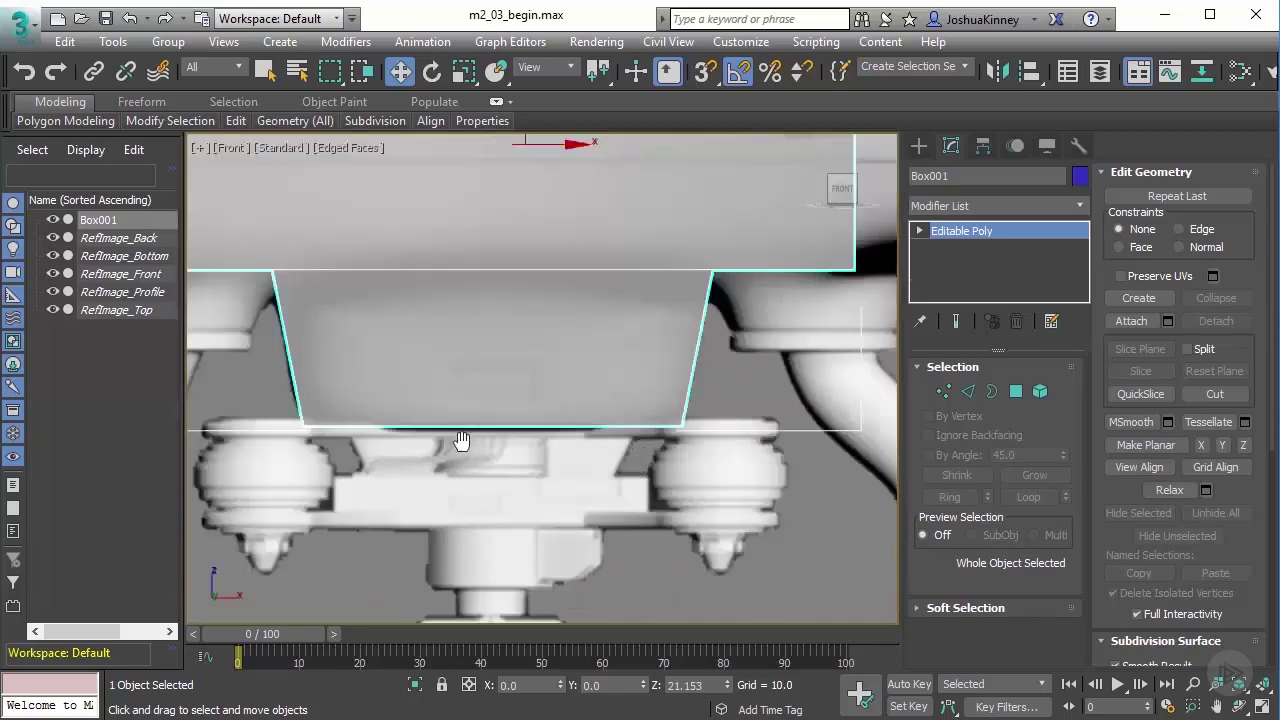
pyautogui.press('z')
pyautogui.click(967, 391)
pyautogui.hotkey('alt', 'c')
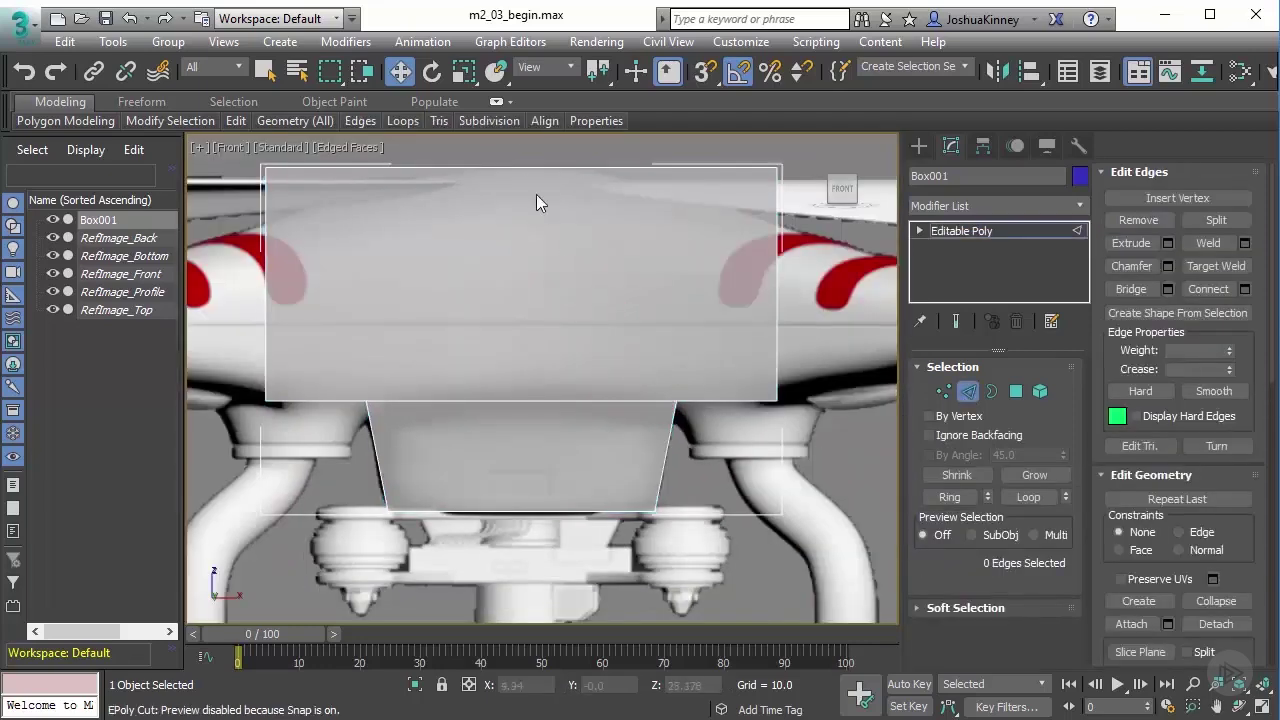
pyautogui.click(525, 169)
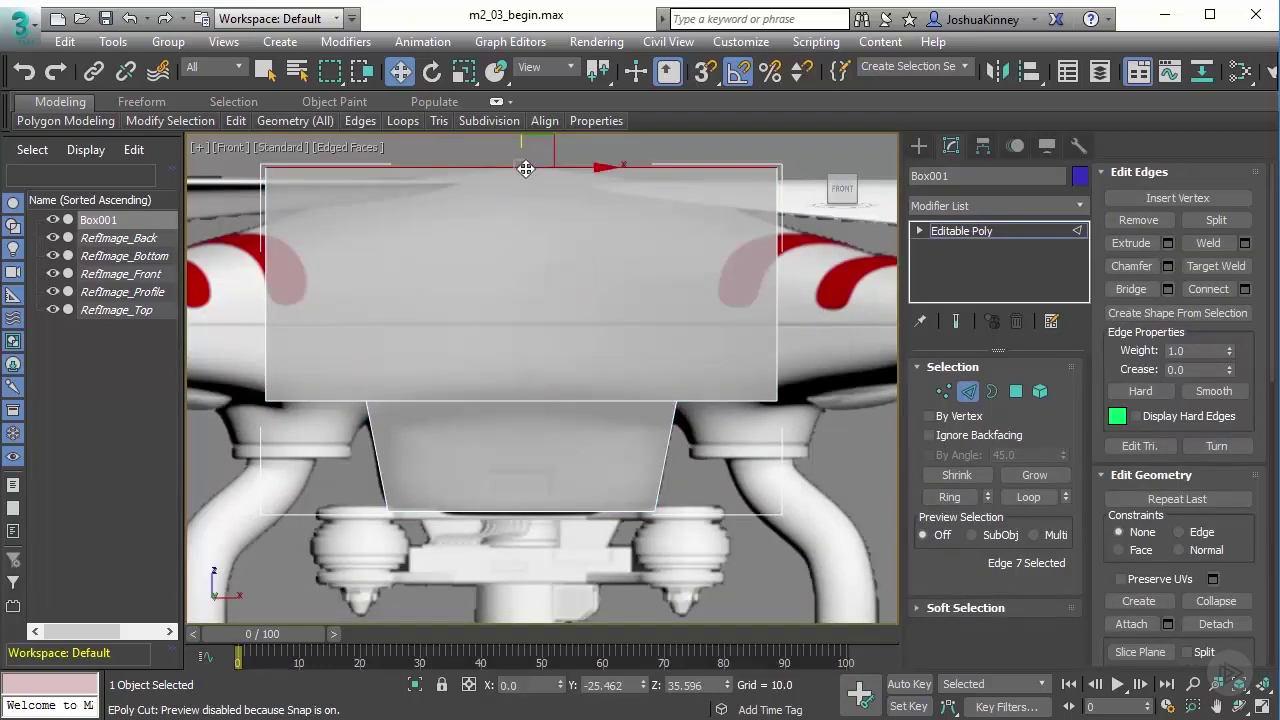
pyautogui.click(959, 496)
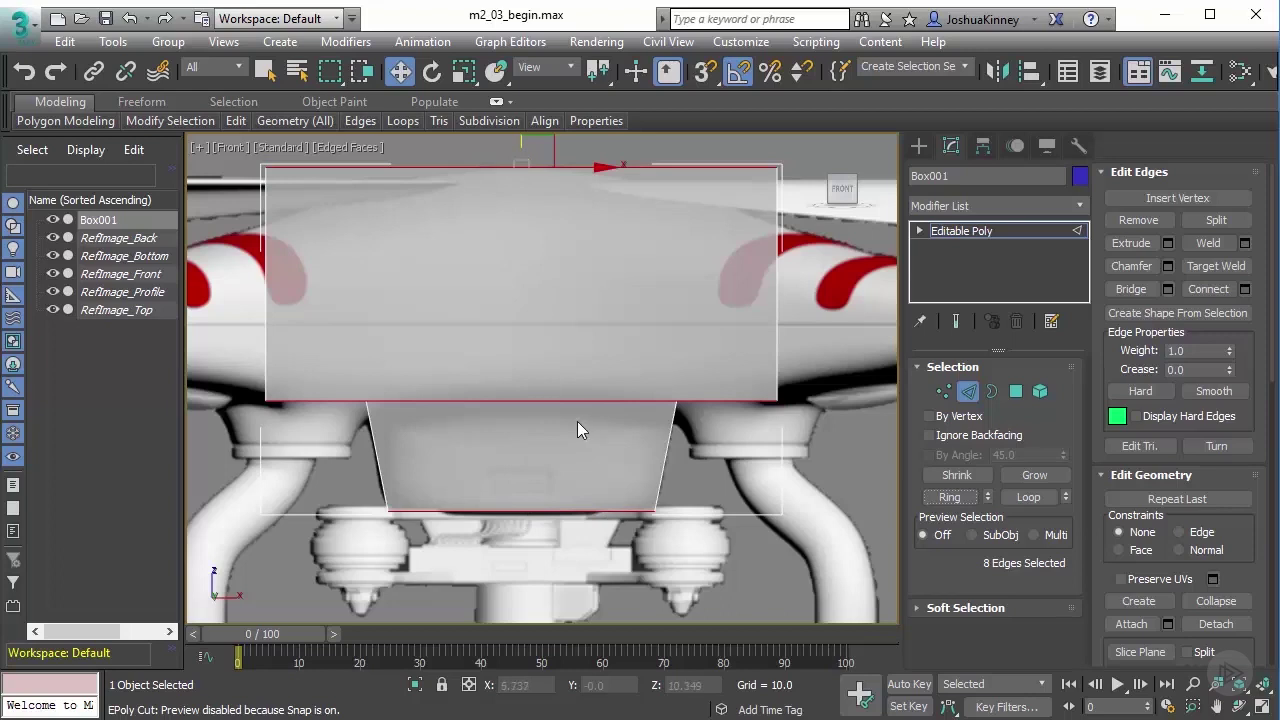
pyautogui.click(1245, 289)
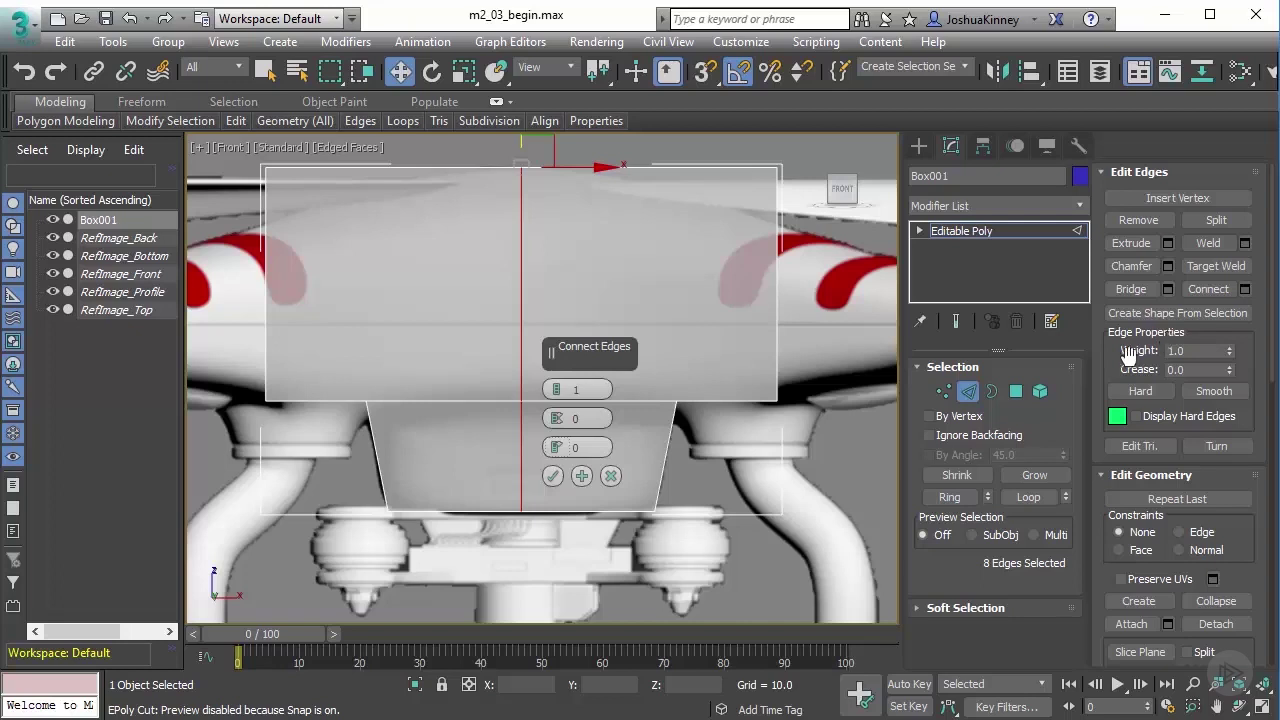
# - Try the connection with 3 segments, pinch -45 and slide -59, and reset pinch and slide to 0
pyautogui.click(558, 387)
pyautogui.click(558, 386)
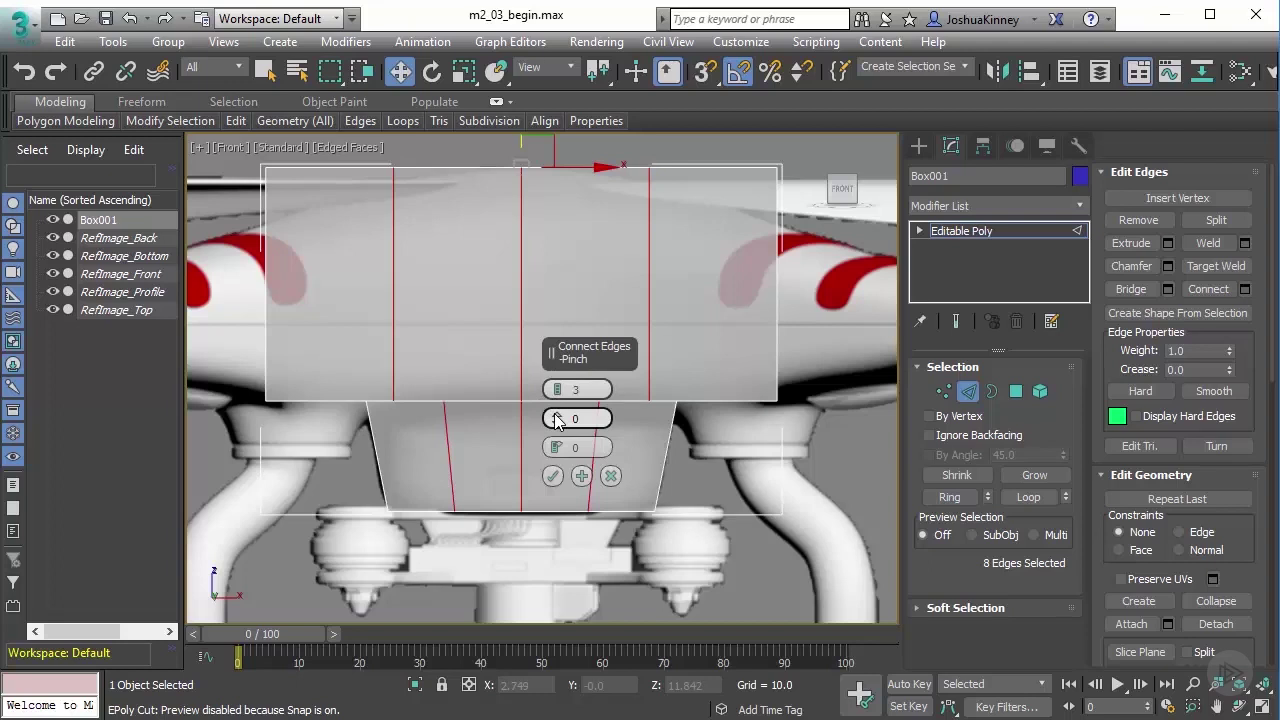
pyautogui.moveTo(557, 420); pyautogui.dragTo(528, 600)
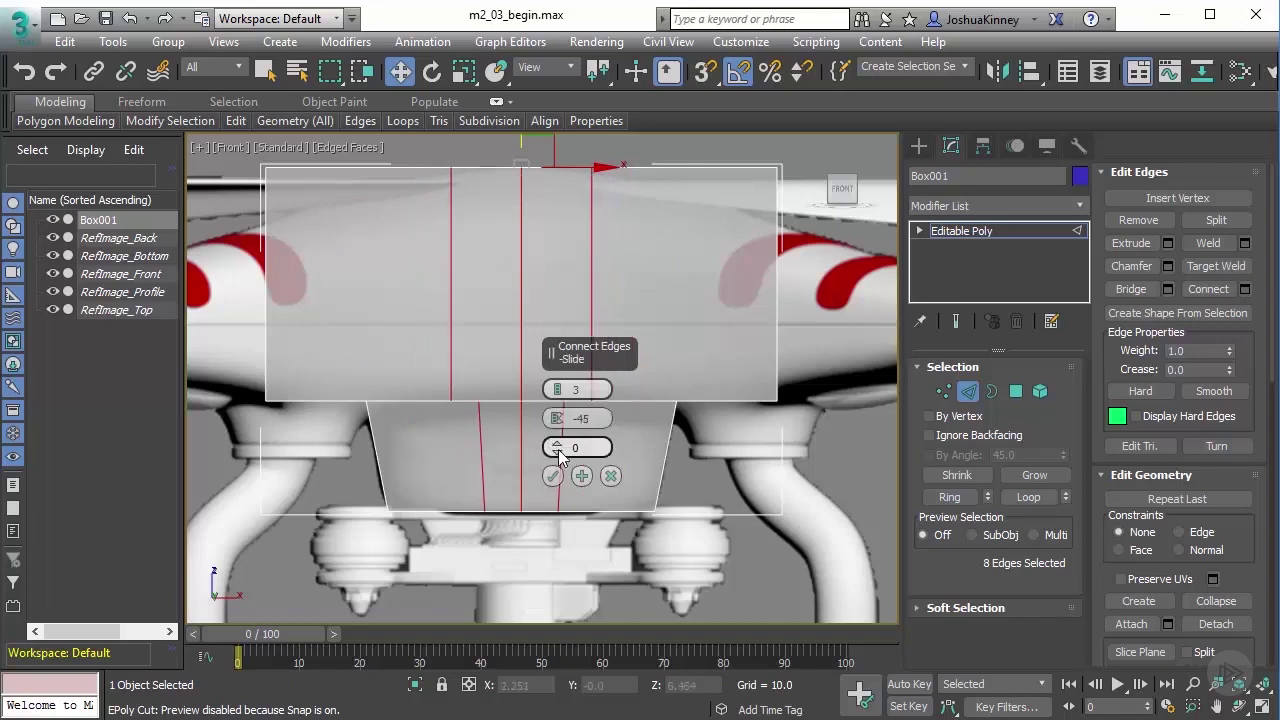
pyautogui.moveTo(559, 456); pyautogui.dragTo(515, 616)
pyautogui.moveTo(592, 447); pyautogui.dragTo(515, 447)
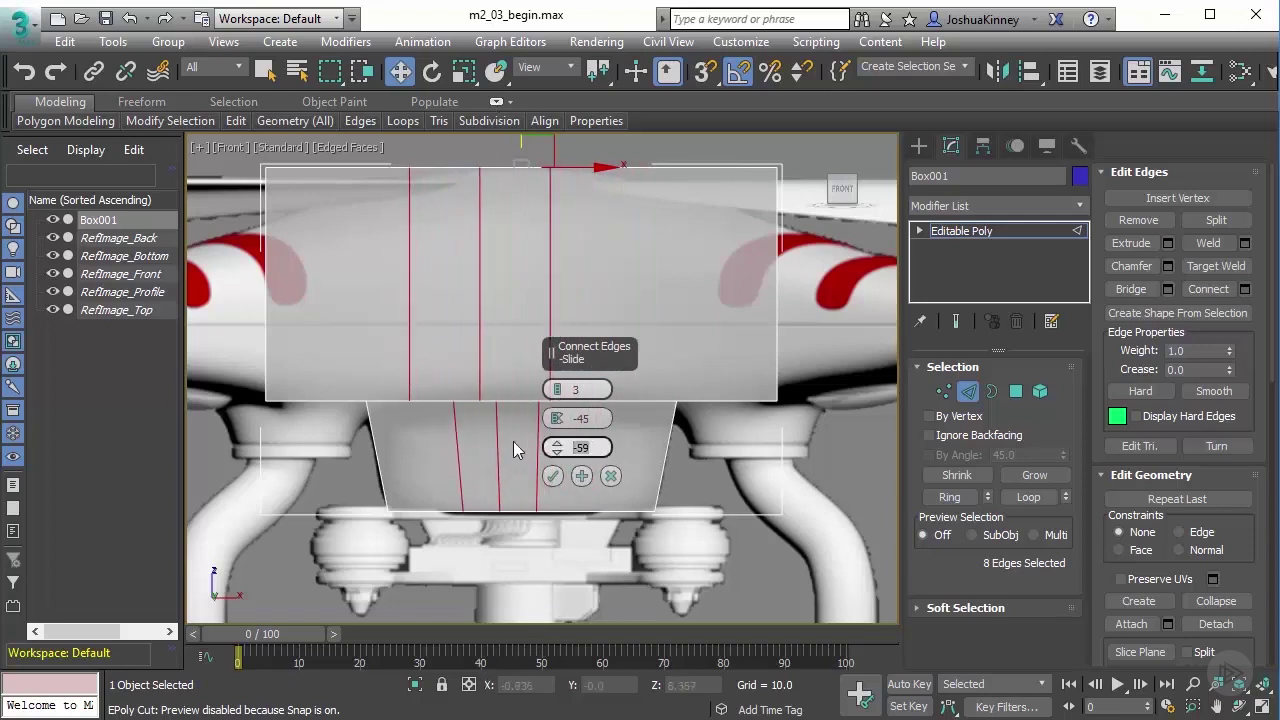
pyautogui.write('0')
pyautogui.press('Return')
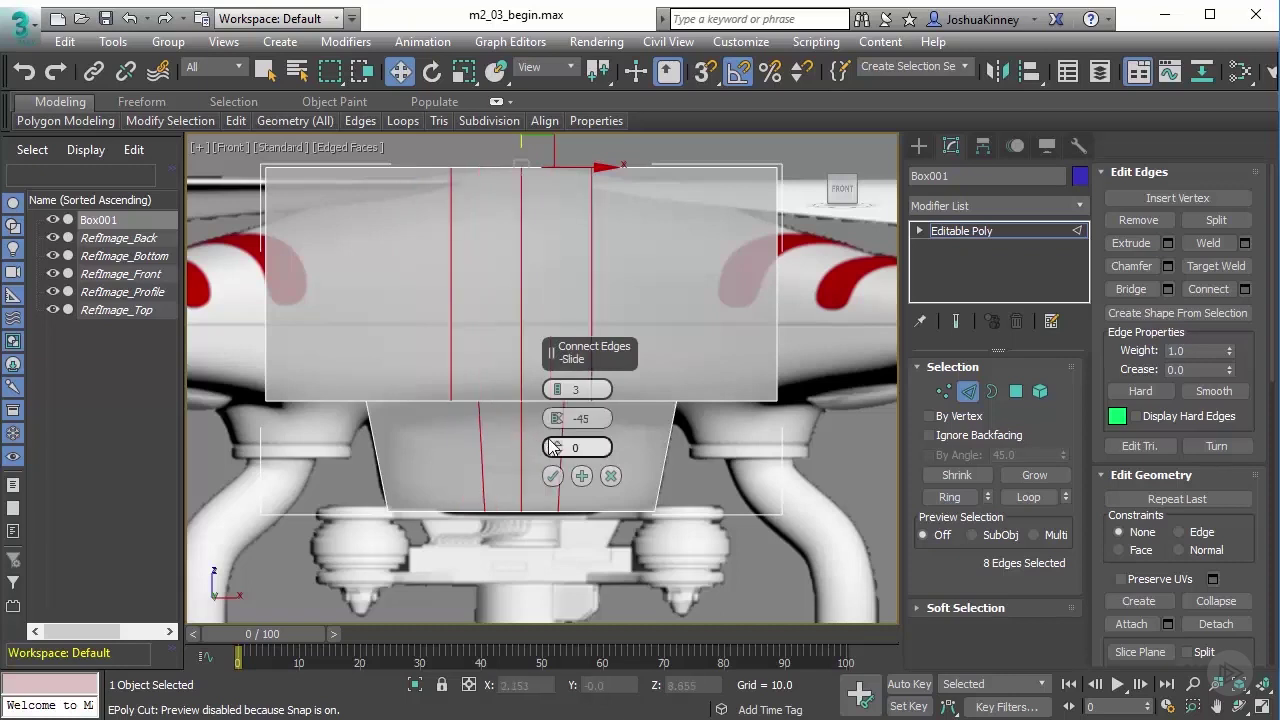
pyautogui.rightClick(557, 419)
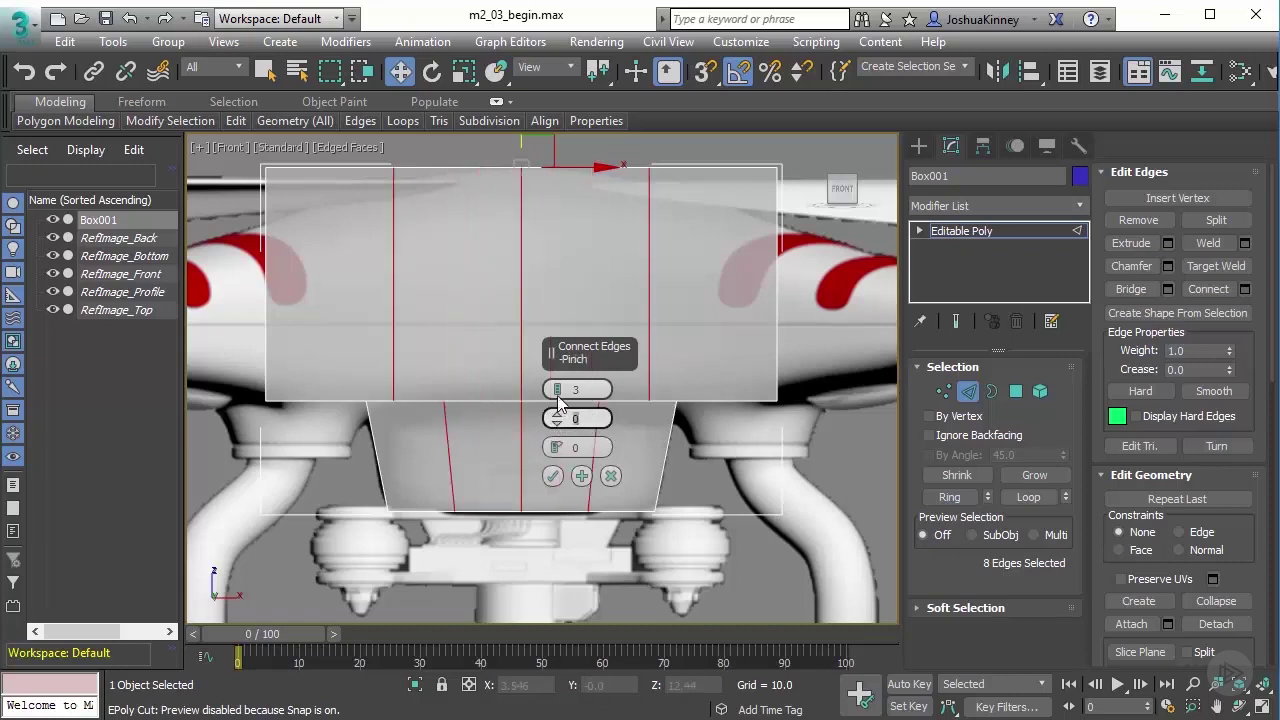
# - Set the connection to 1 segment and apply it as an edge loop down the box's middle
pyautogui.moveTo(557, 390); pyautogui.dragTo(557, 425)
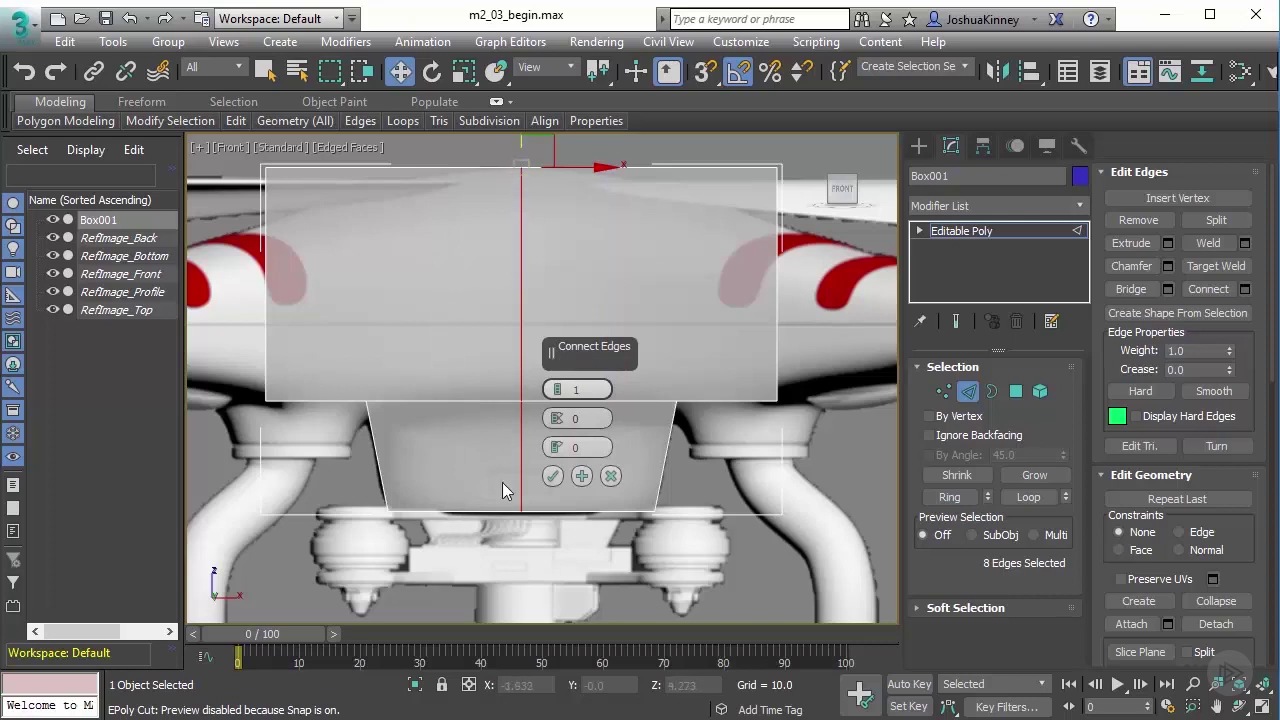
pyautogui.click(553, 477)
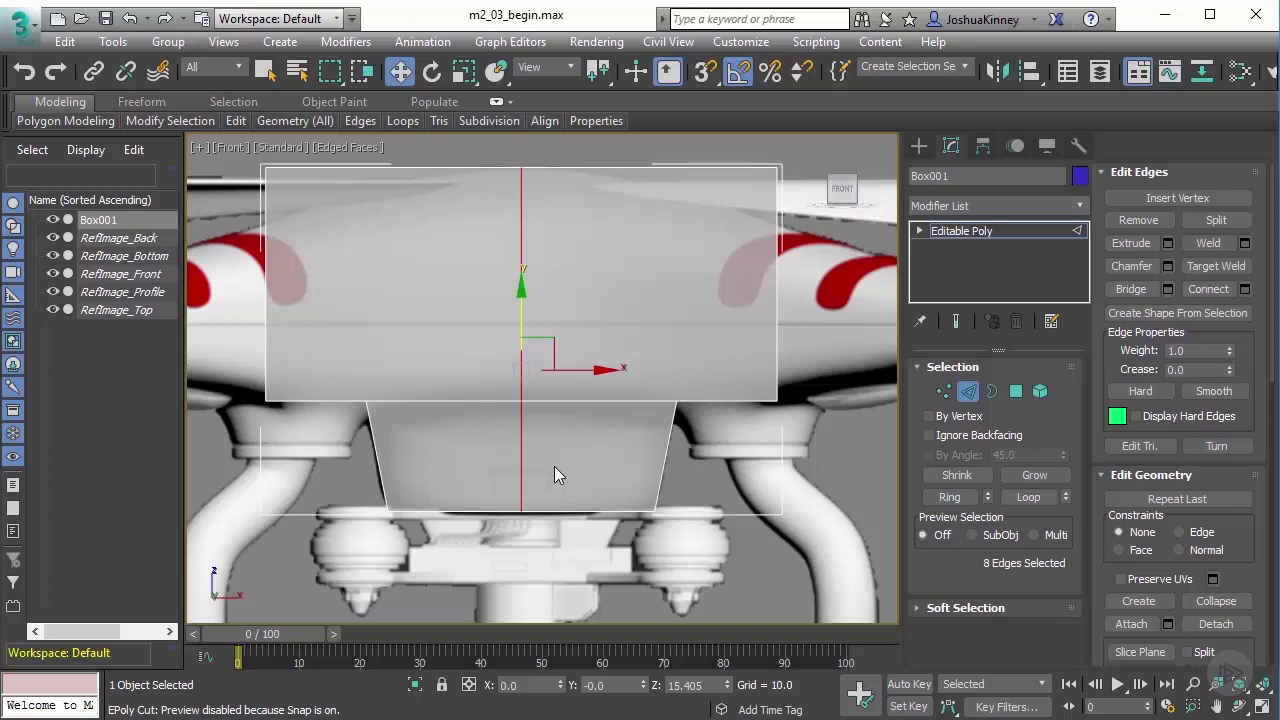
# - In the Left view, select the ring of the box's top edge and connect it with a single centre edge loop
pyautogui.press('l')
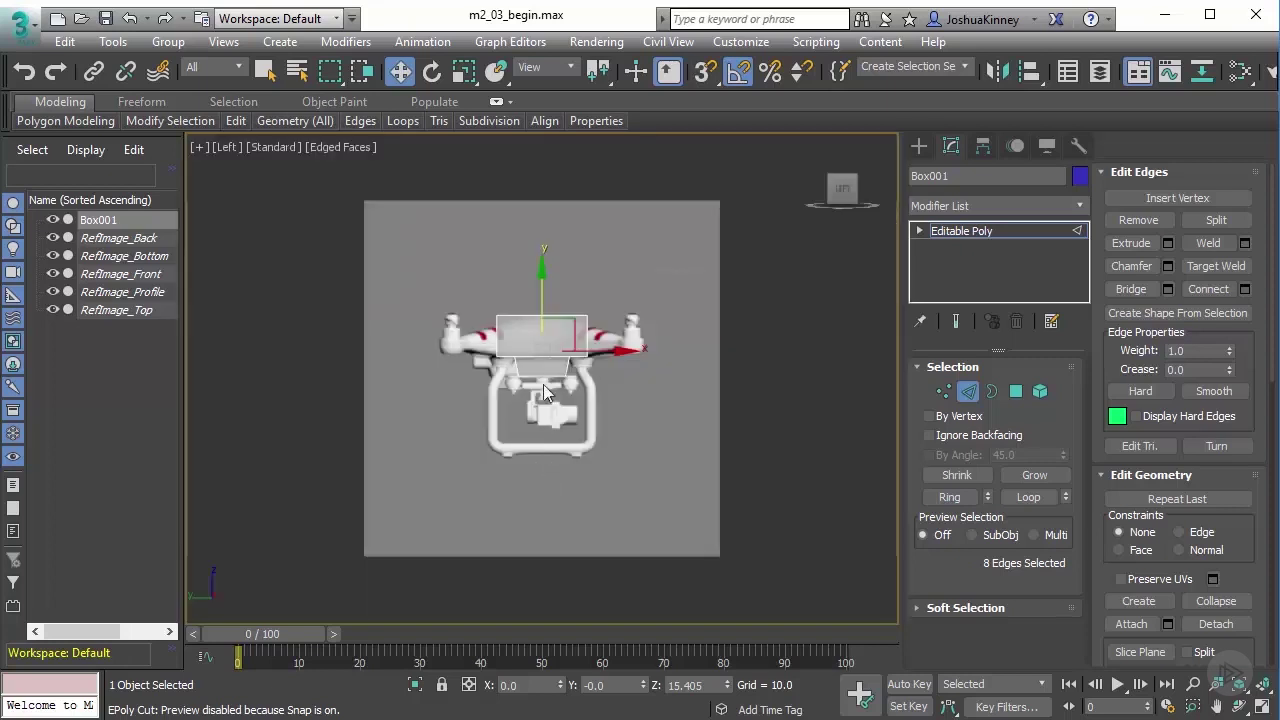
pyautogui.scroll(5, 546, 370)
pyautogui.scroll(4, 518, 365)
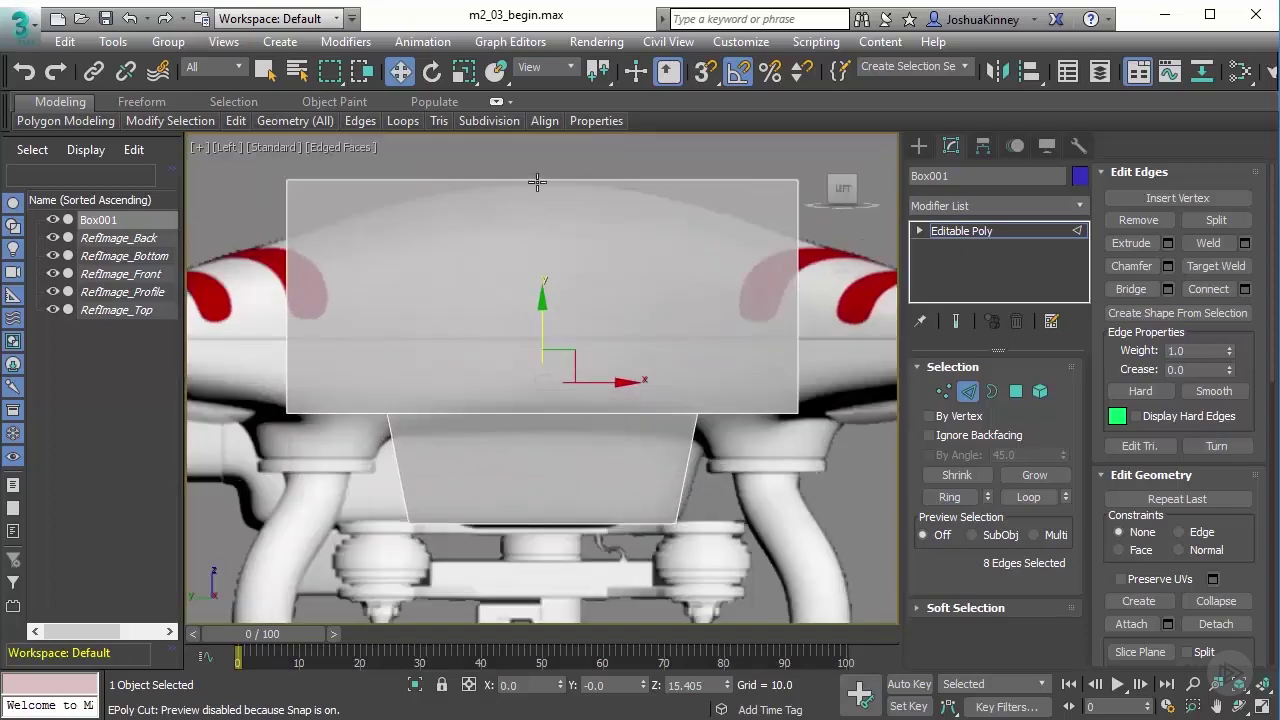
pyautogui.click(540, 181)
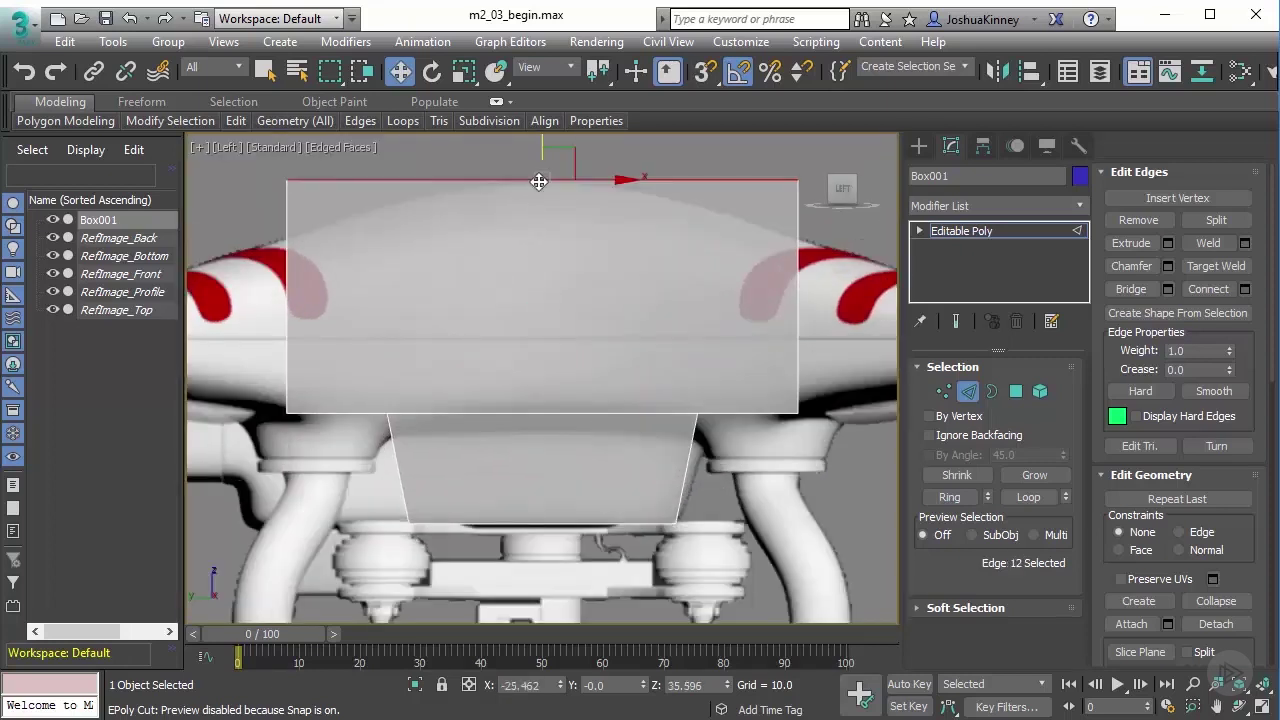
pyautogui.click(949, 497)
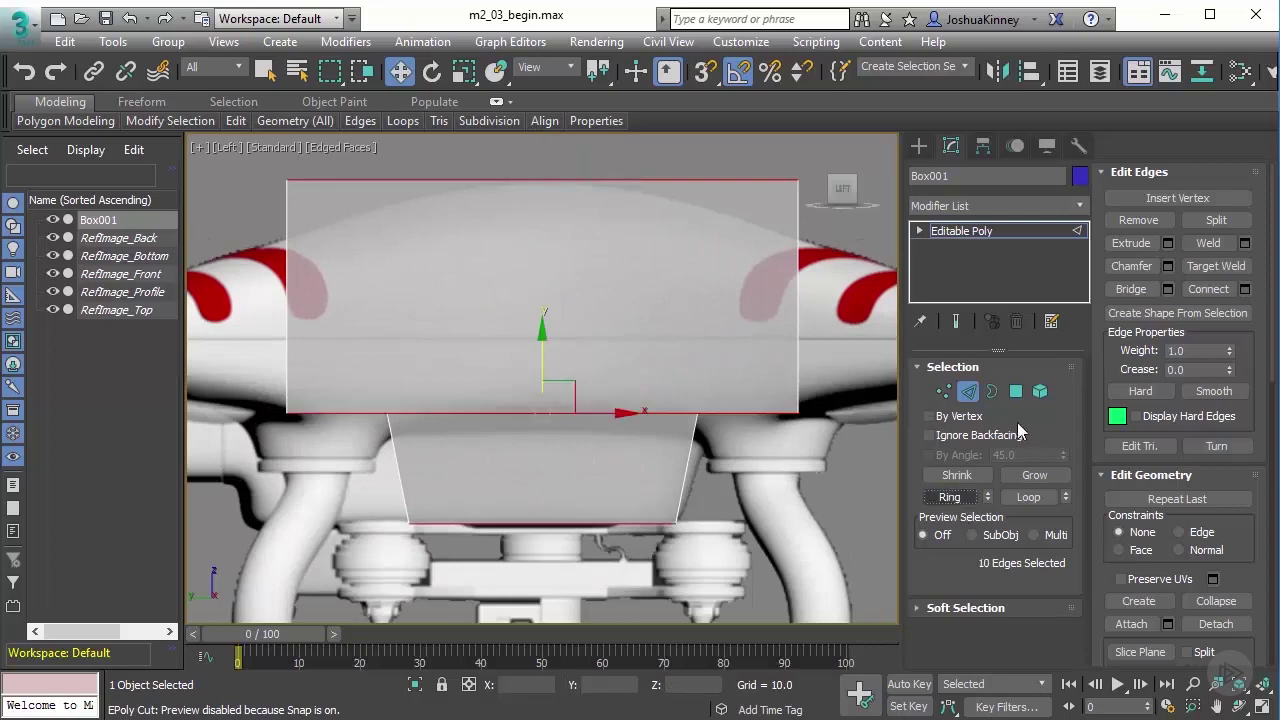
pyautogui.click(1210, 289)
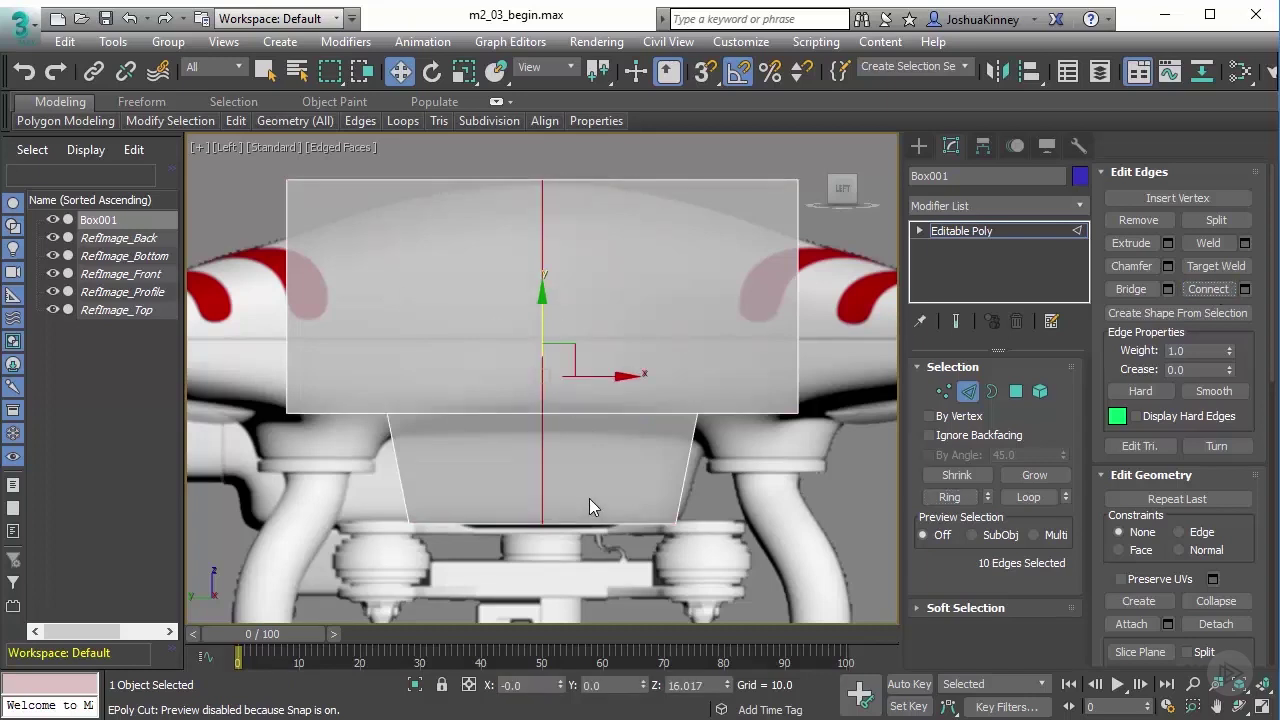
# - In the Front view, select and delete all polygons in the left half of the box
pyautogui.press('p')
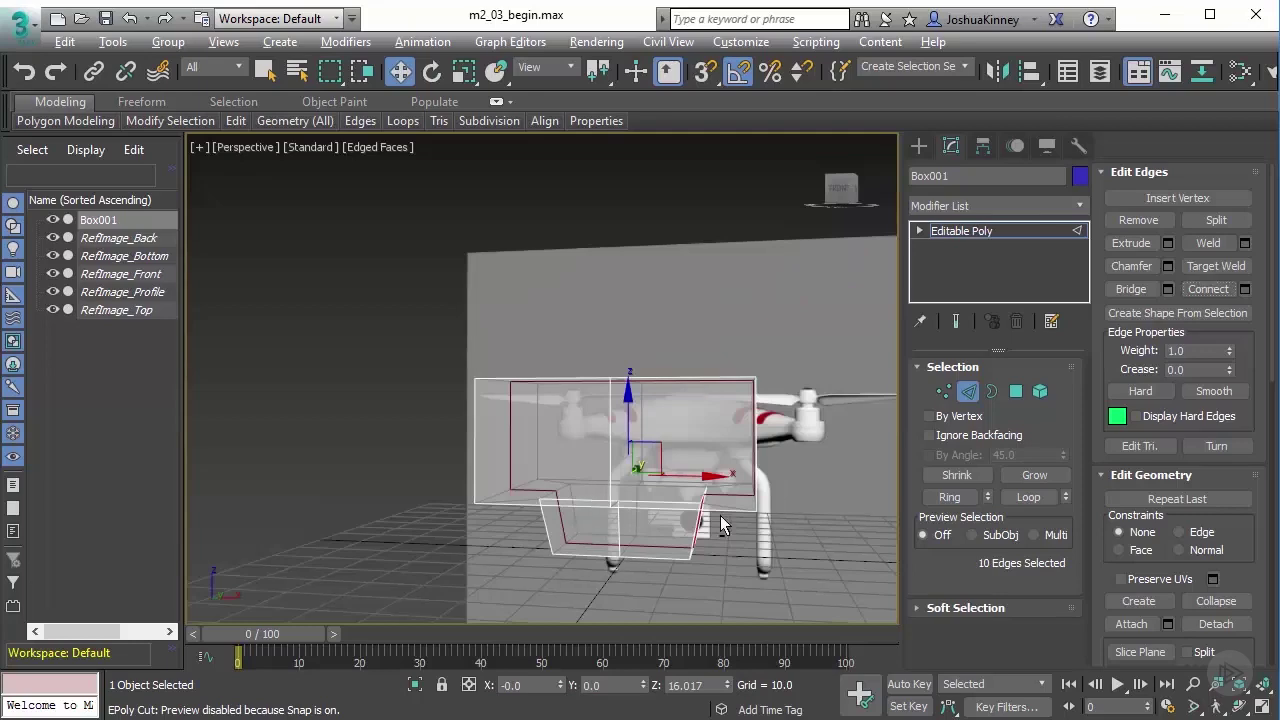
pyautogui.press('z')
pyautogui.moveTo(633, 507); pyautogui.dragTo(570, 441, button='middle')
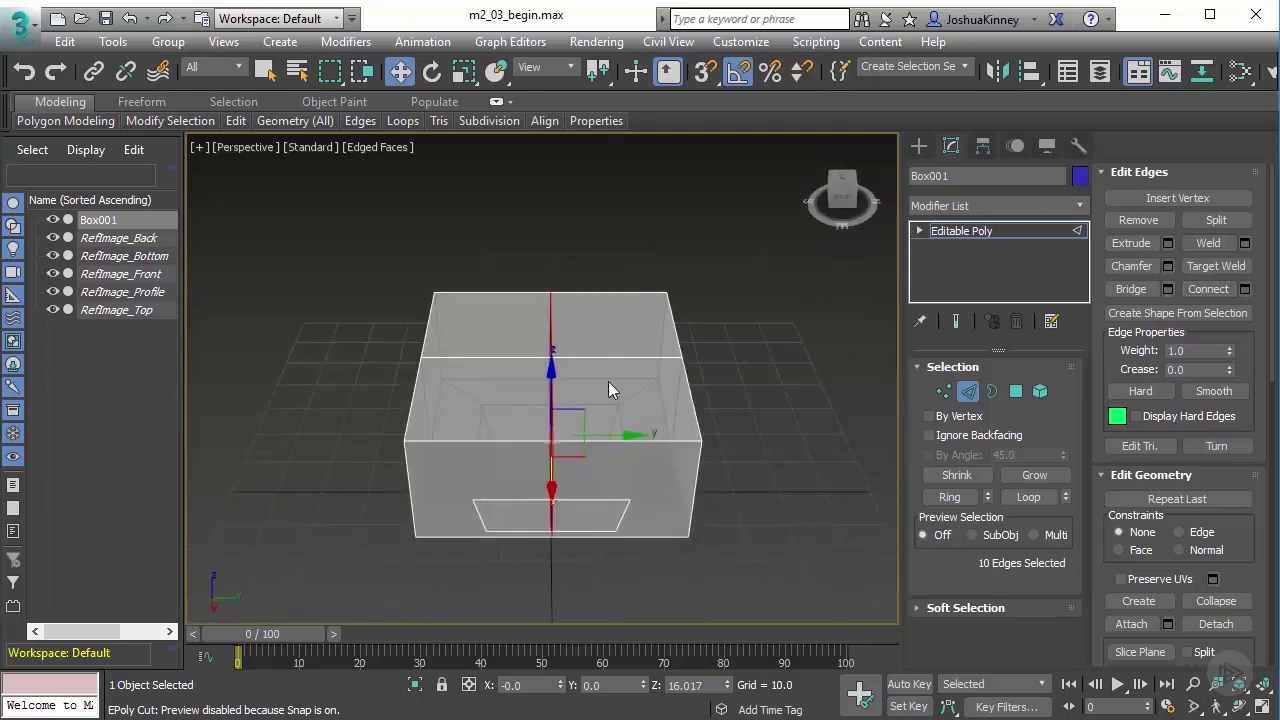
pyautogui.keyDown('alt'); pyautogui.moveTo(545, 358); pyautogui.dragTo(521, 326, button='middle'); pyautogui.keyUp('alt')
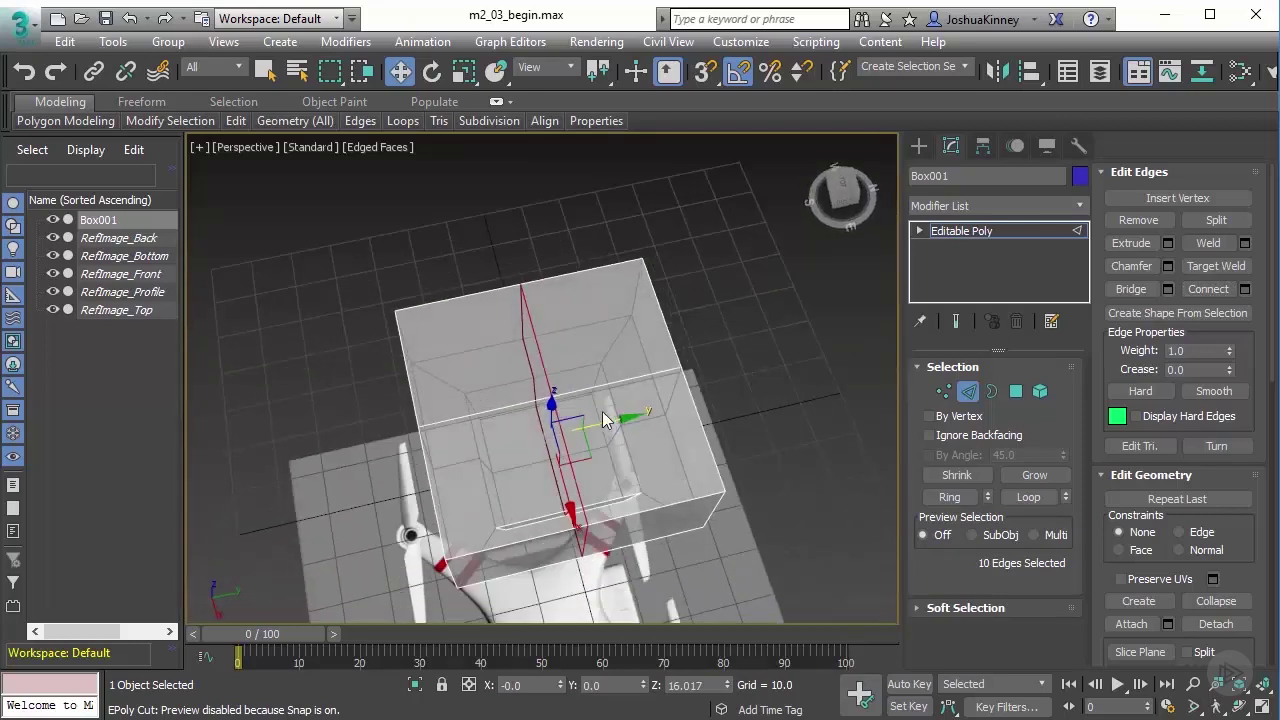
pyautogui.keyDown('alt'); pyautogui.moveTo(554, 414); pyautogui.dragTo(609, 217, button='middle'); pyautogui.keyUp('alt')
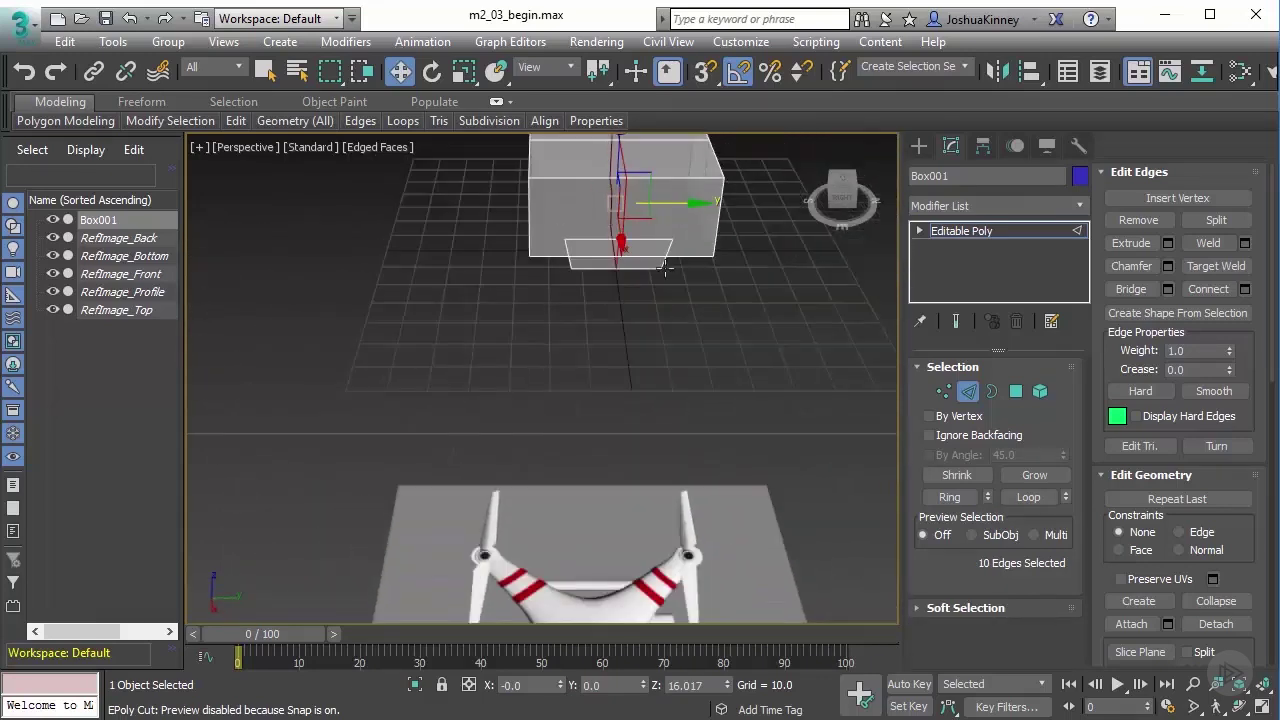
pyautogui.click(1016, 391)
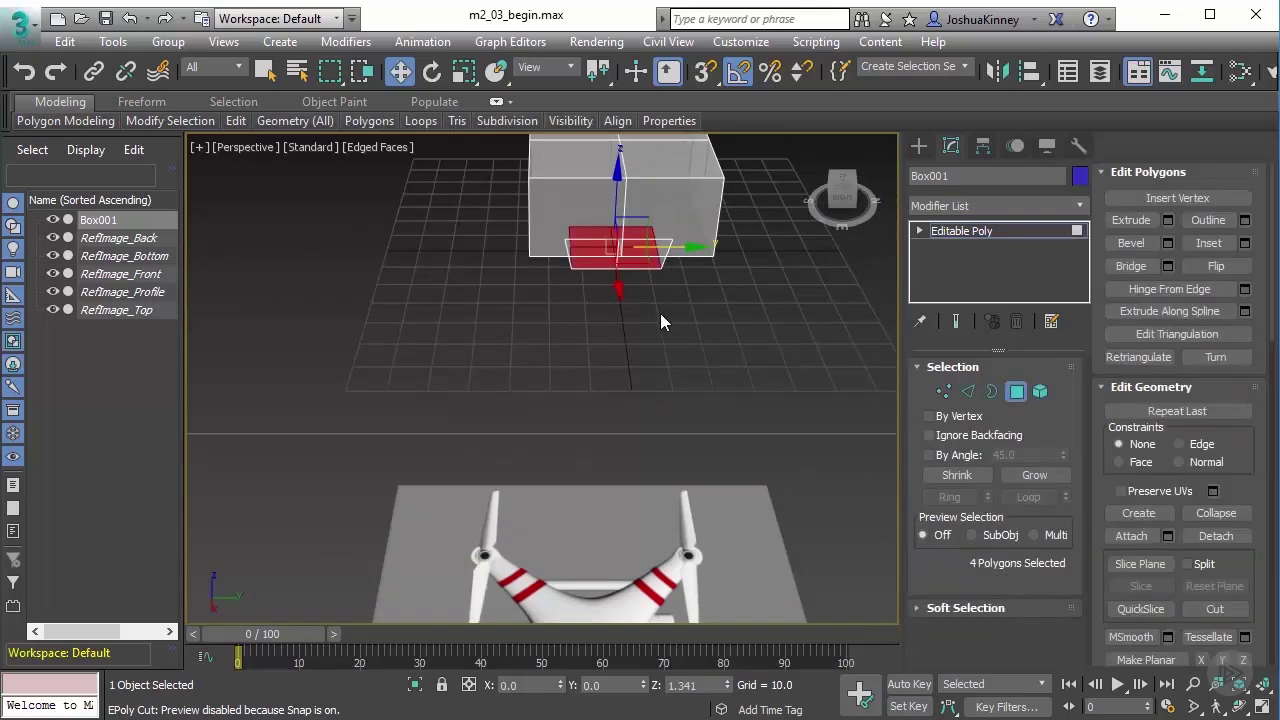
pyautogui.press('f')
pyautogui.moveTo(449, 309); pyautogui.dragTo(491, 323, button='middle')
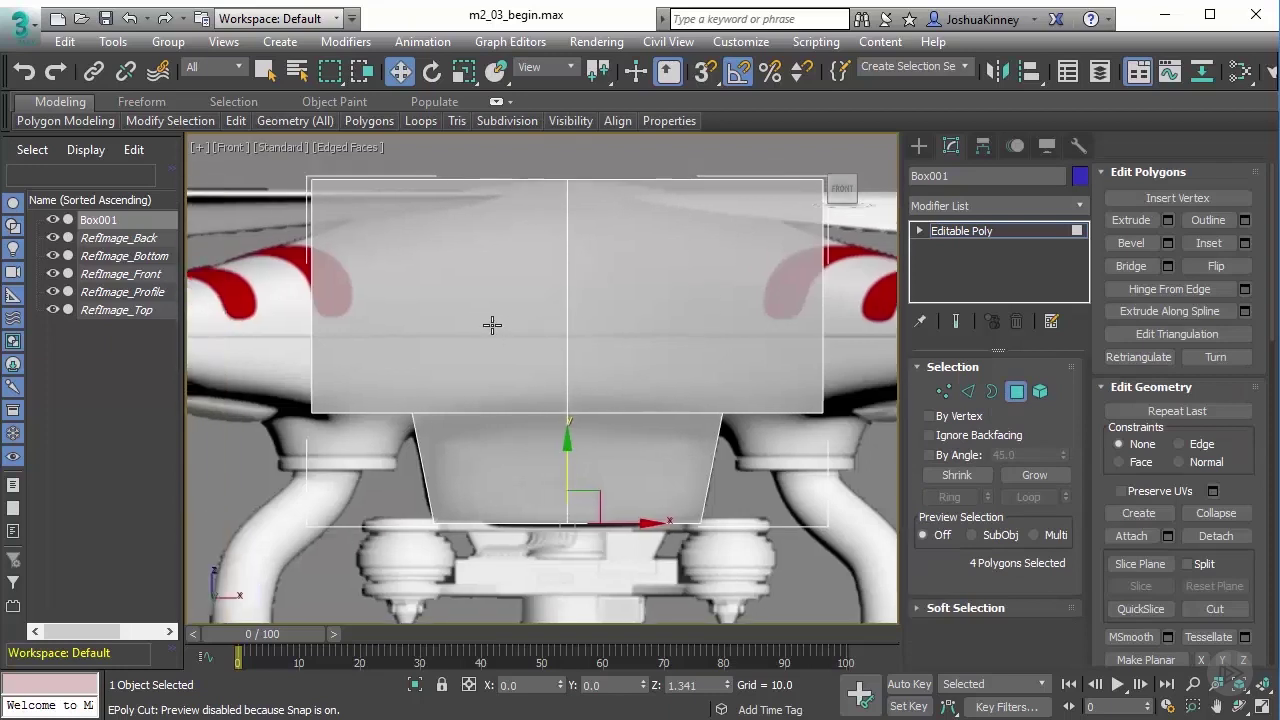
pyautogui.scroll(-3, 491, 323)
pyautogui.moveTo(351, 208); pyautogui.dragTo(498, 496)
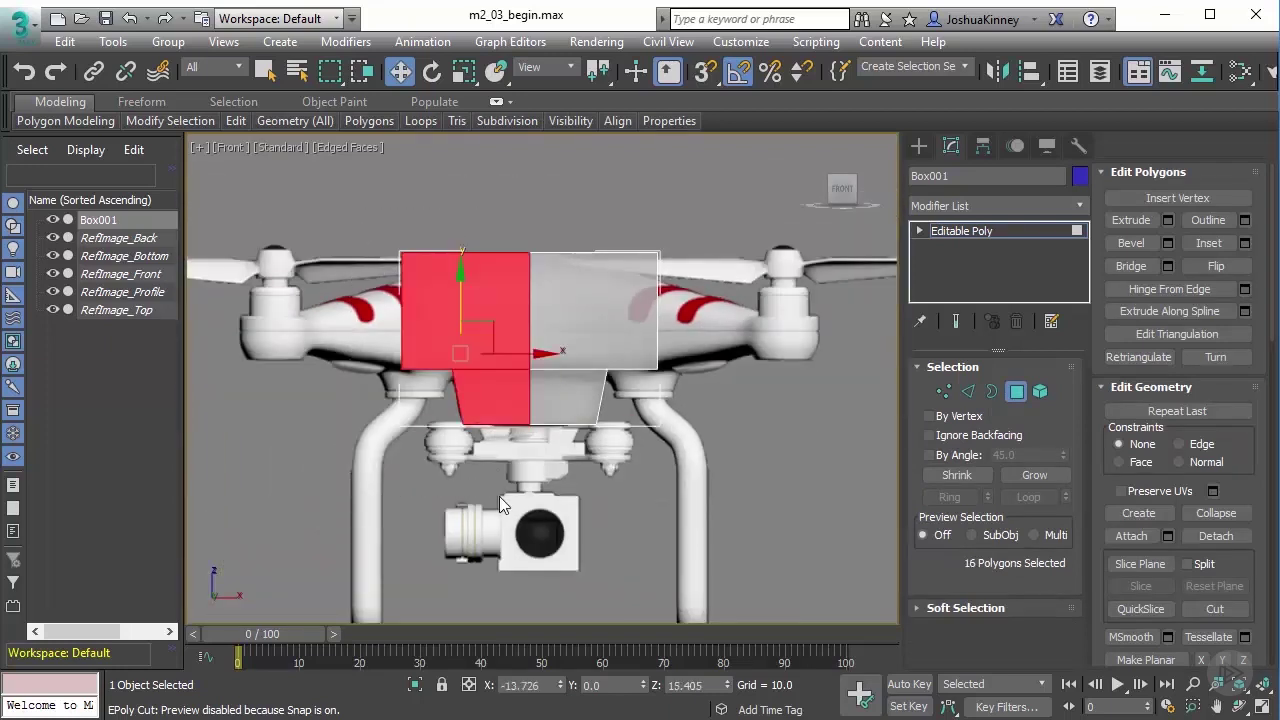
pyautogui.press('Delete')
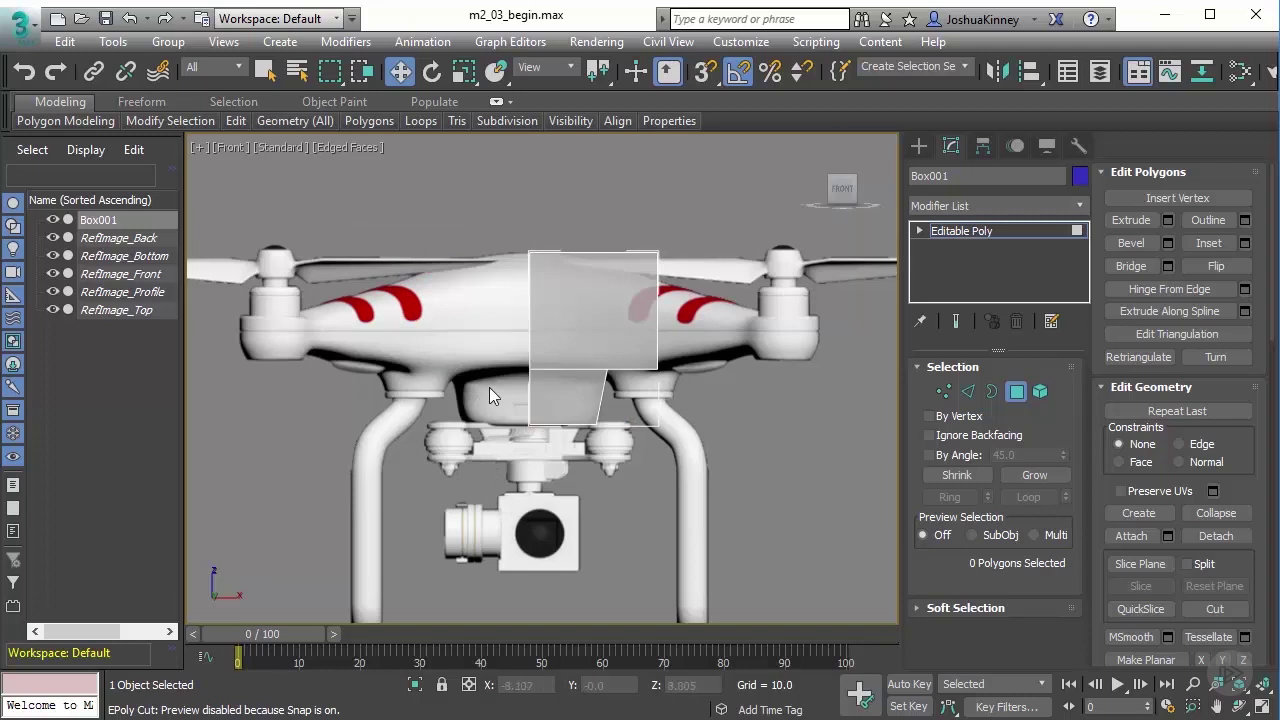
# - In the Top view, delete the polygons in the upper half of the remaining box so only one quarter is left
pyautogui.press('t')
pyautogui.scroll(-5, 569, 331)
pyautogui.moveTo(635, 333); pyautogui.dragTo(520, 300)
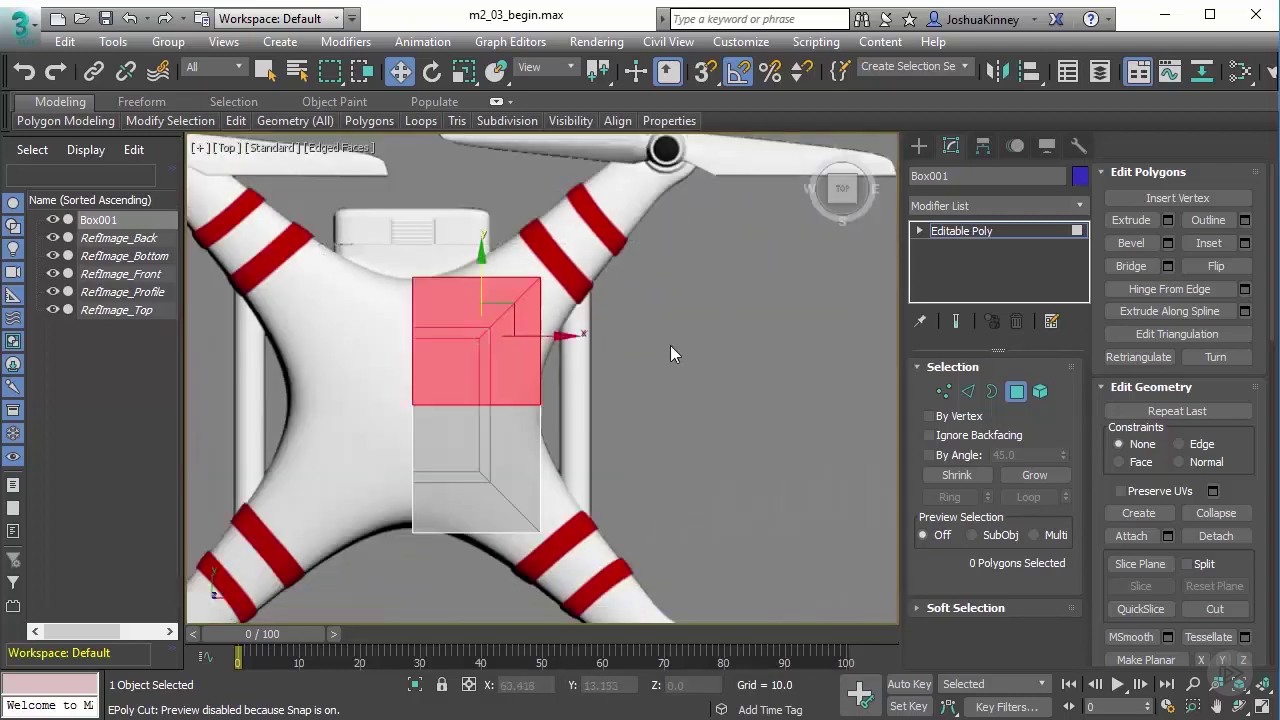
pyautogui.moveTo(351, 230); pyautogui.dragTo(617, 362)
pyautogui.click(617, 362)
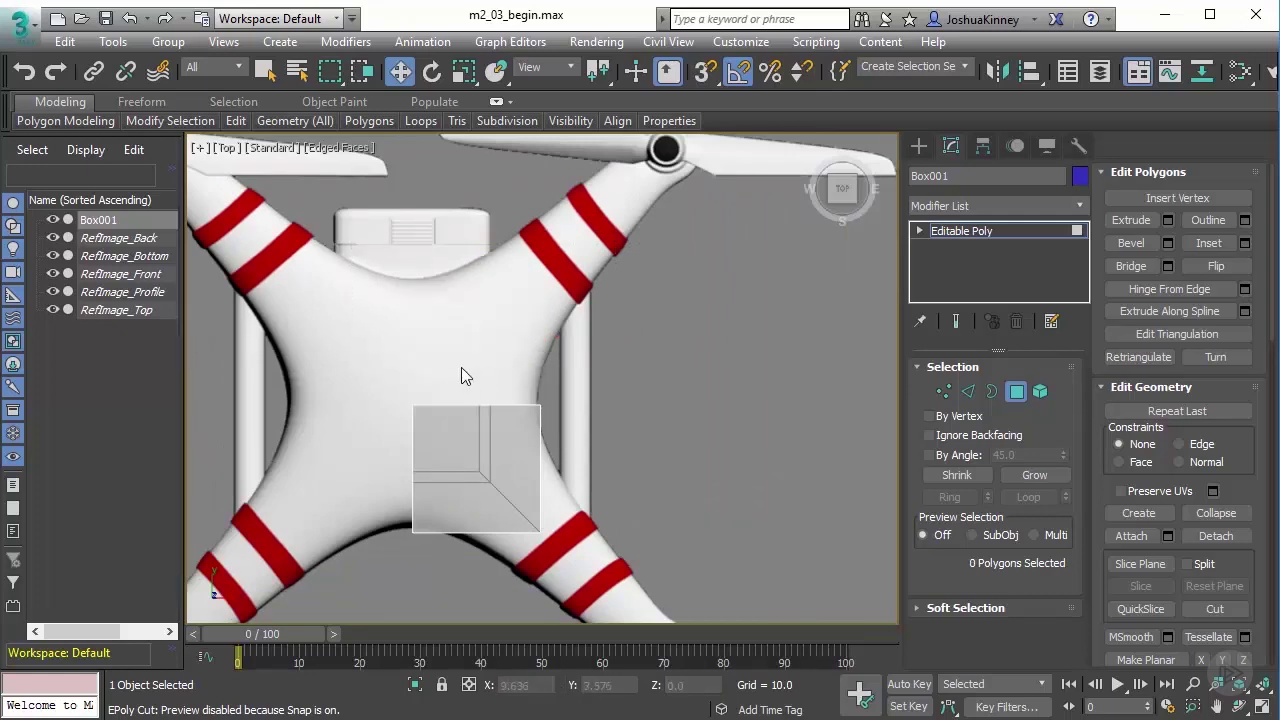
# - Return to the Perspective view and leave polygon editing for the quarter box
pyautogui.press('p')
pyautogui.keyDown('alt'); pyautogui.moveTo(586, 403); pyautogui.dragTo(520, 386, button='middle'); pyautogui.keyUp('alt')
pyautogui.click(1003, 229)
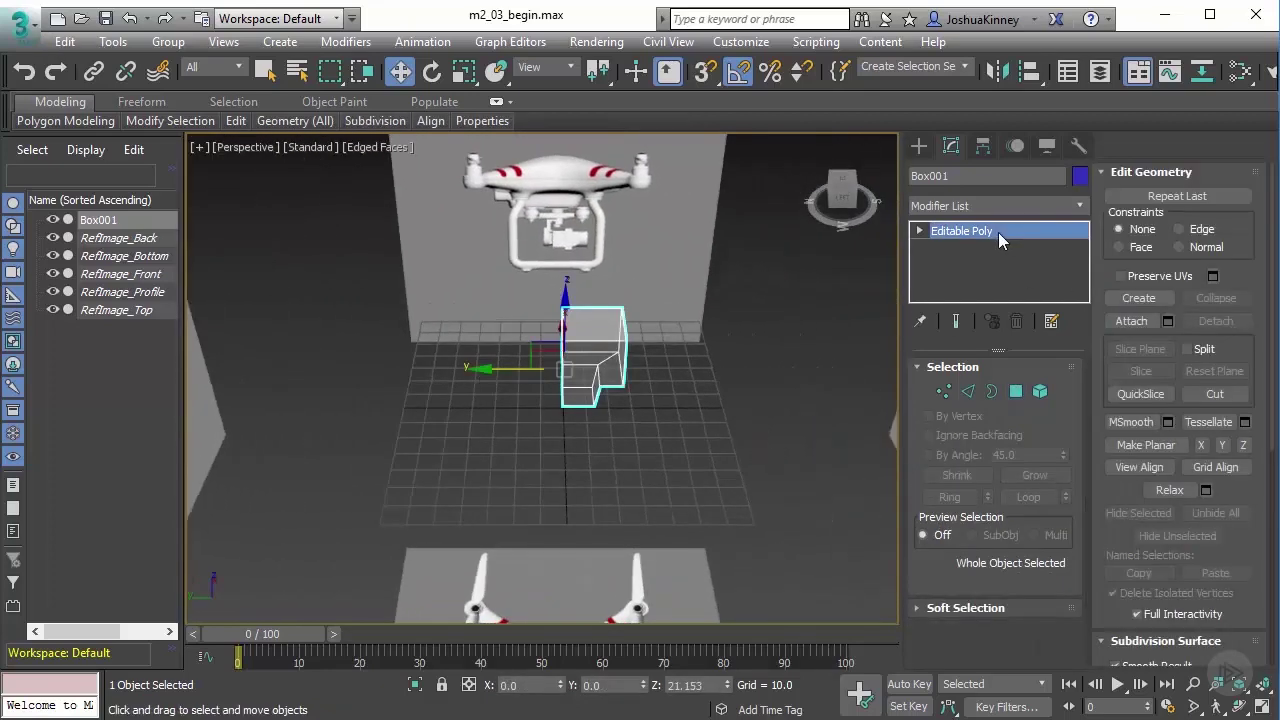
# - Add a Symmetry modifier to the quarter box with X as the mirror axis
pyautogui.click(1079, 209)
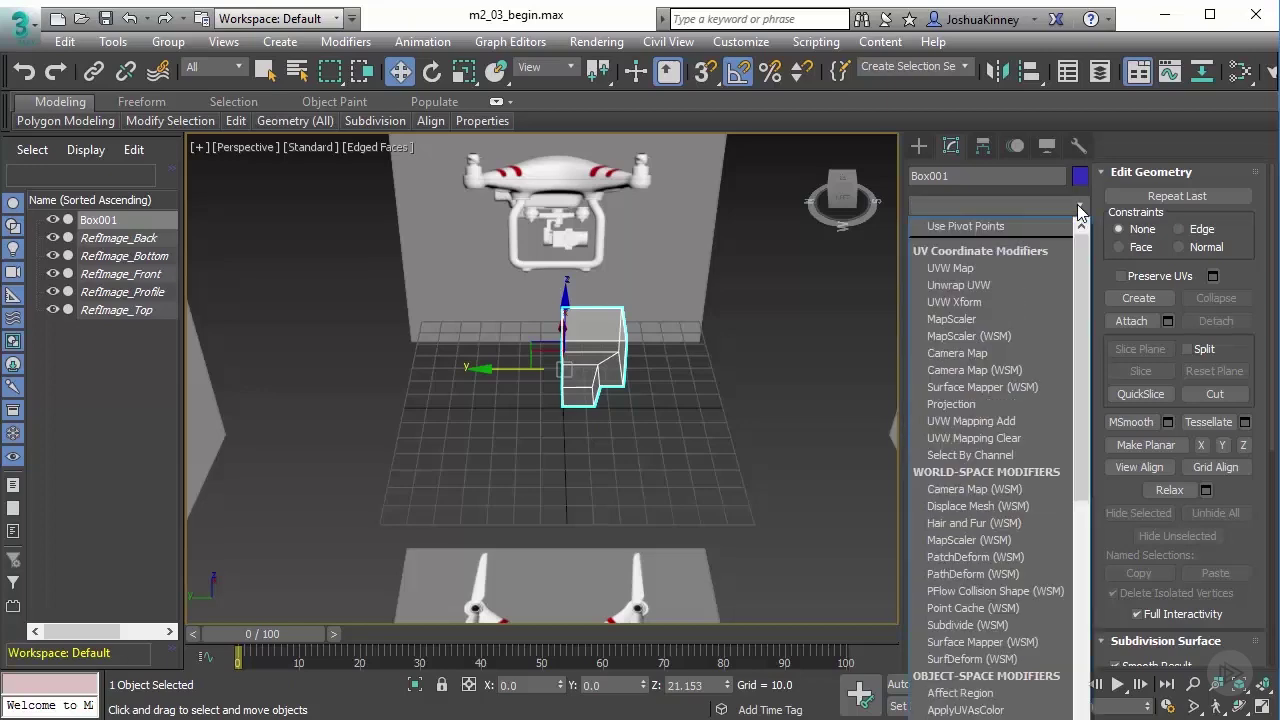
pyautogui.write('sy')
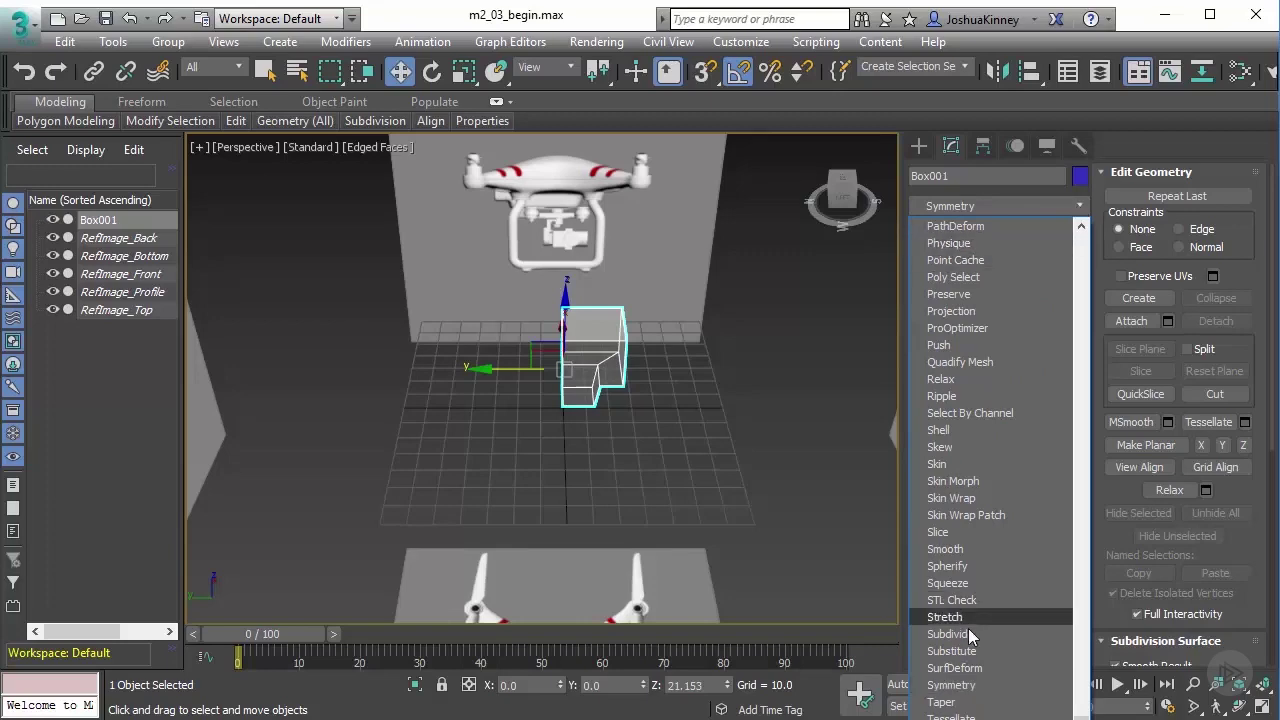
pyautogui.click(948, 685)
pyautogui.keyDown('alt'); pyautogui.moveTo(770, 436); pyautogui.dragTo(880, 422, button='middle'); pyautogui.keyUp('alt')
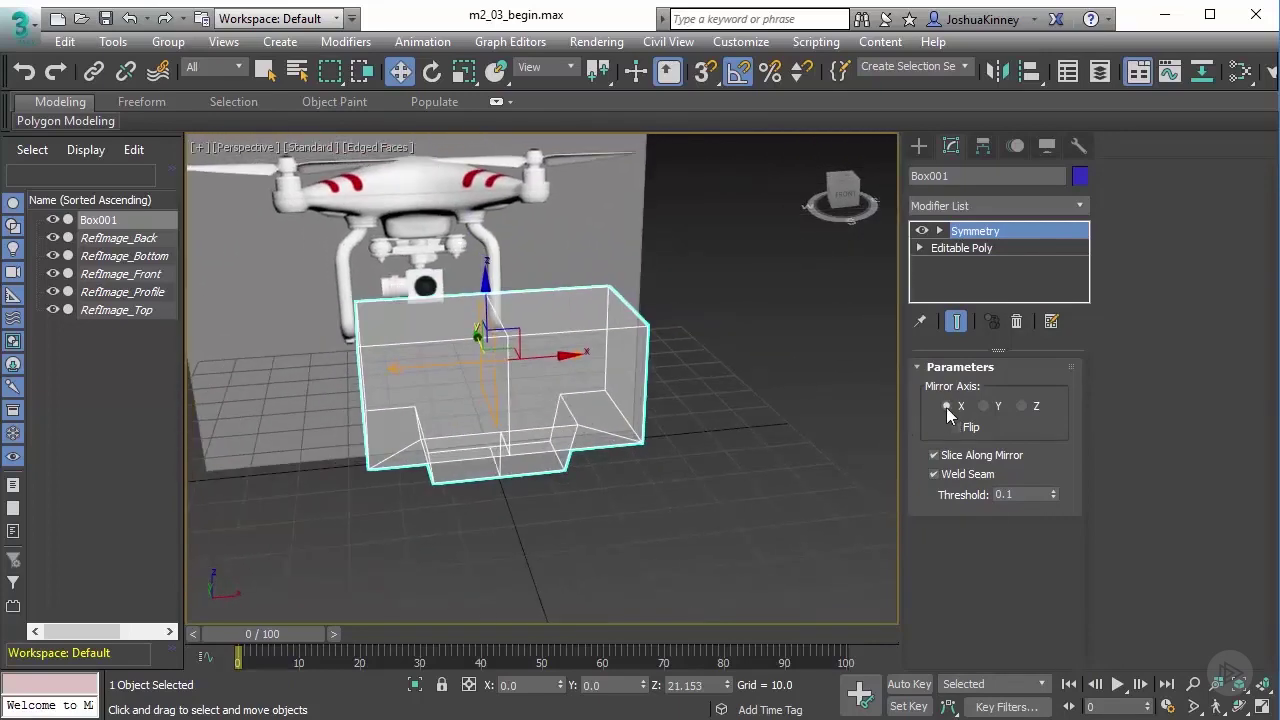
pyautogui.keyDown('alt'); pyautogui.moveTo(702, 458); pyautogui.dragTo(658, 436, button='middle'); pyautogui.keyUp('alt')
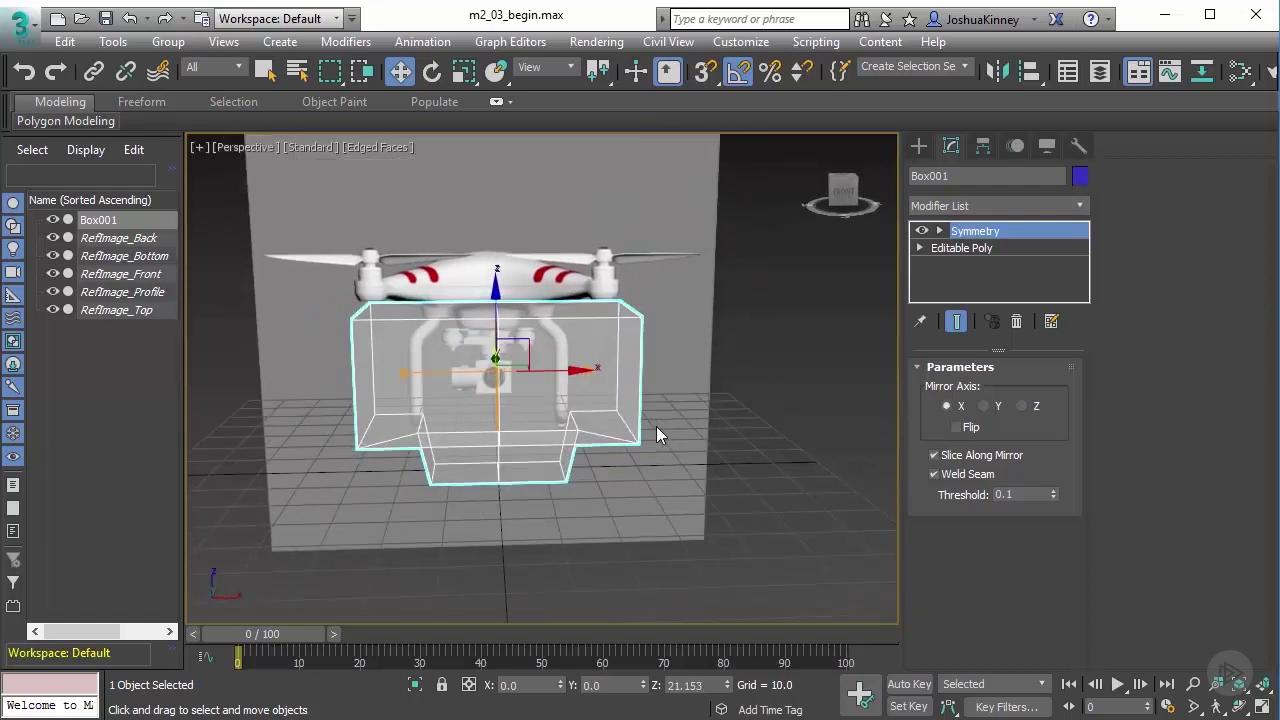
# - Try flipping the Symmetry modifier's mirror direction, and restore the unflipped setting
pyautogui.click(957, 427)
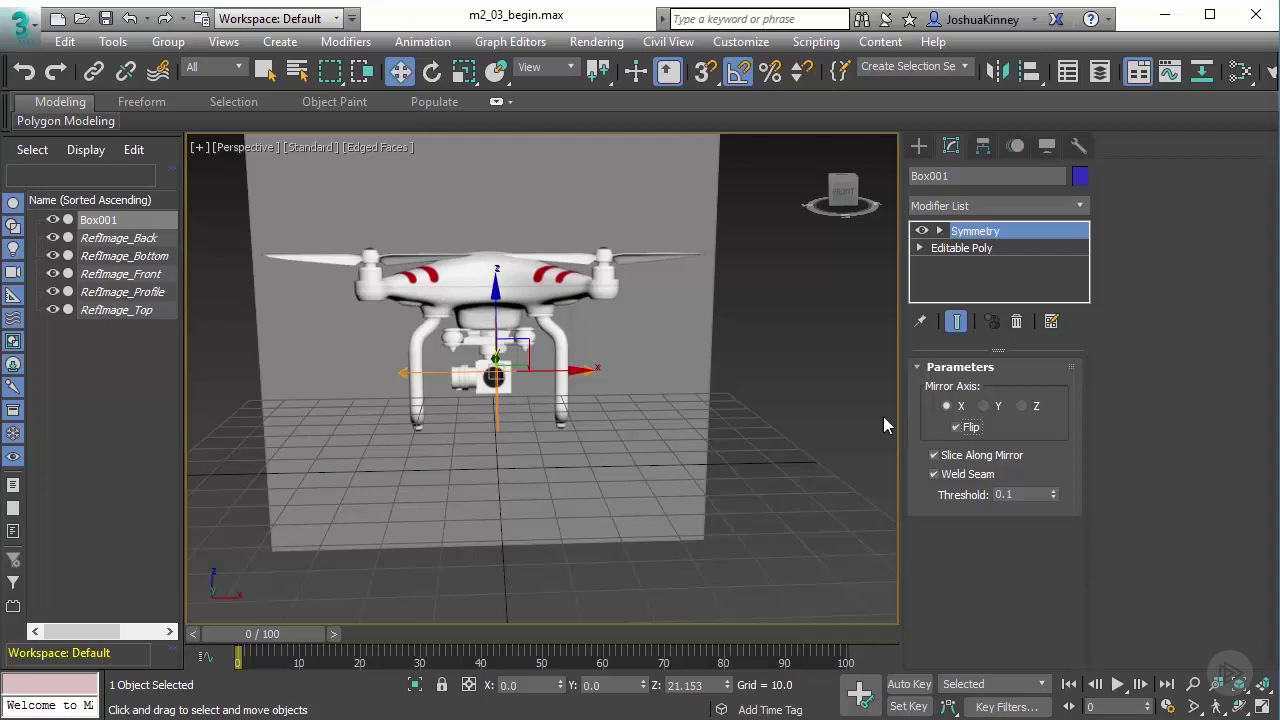
pyautogui.click(956, 427)
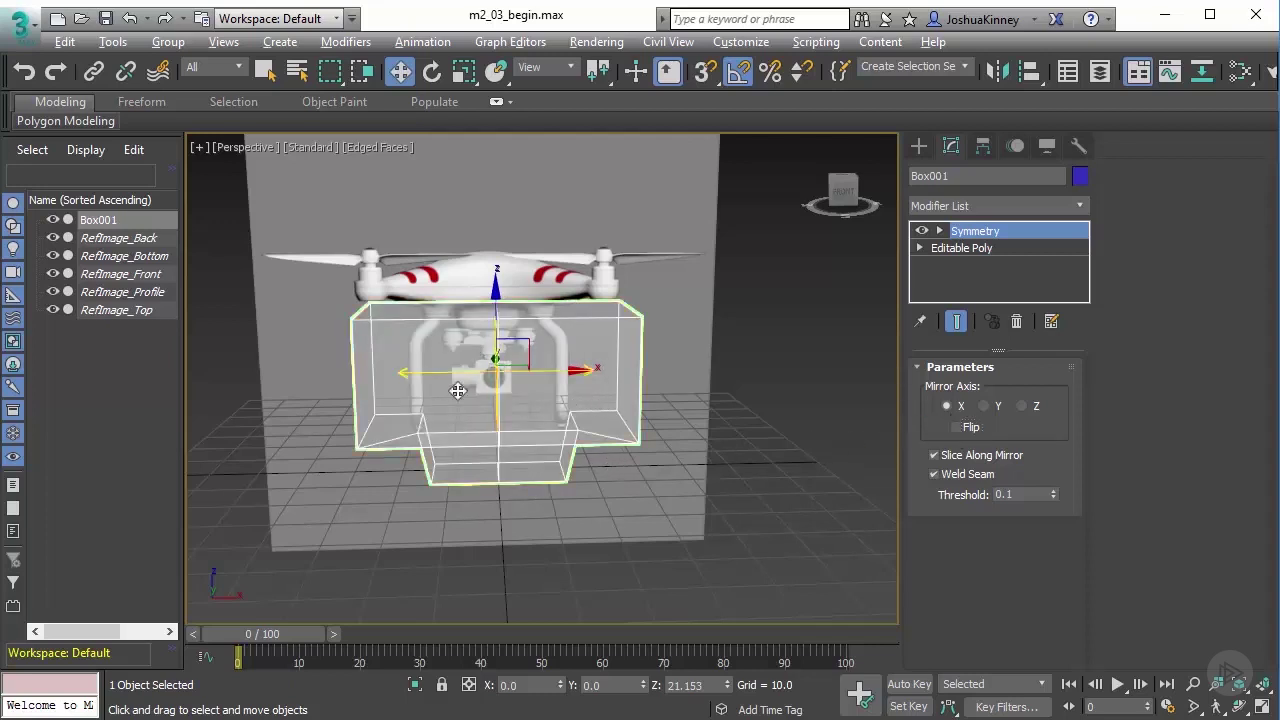
pyautogui.keyDown('alt'); pyautogui.moveTo(592, 405); pyautogui.dragTo(471, 360, button='middle'); pyautogui.keyUp('alt')
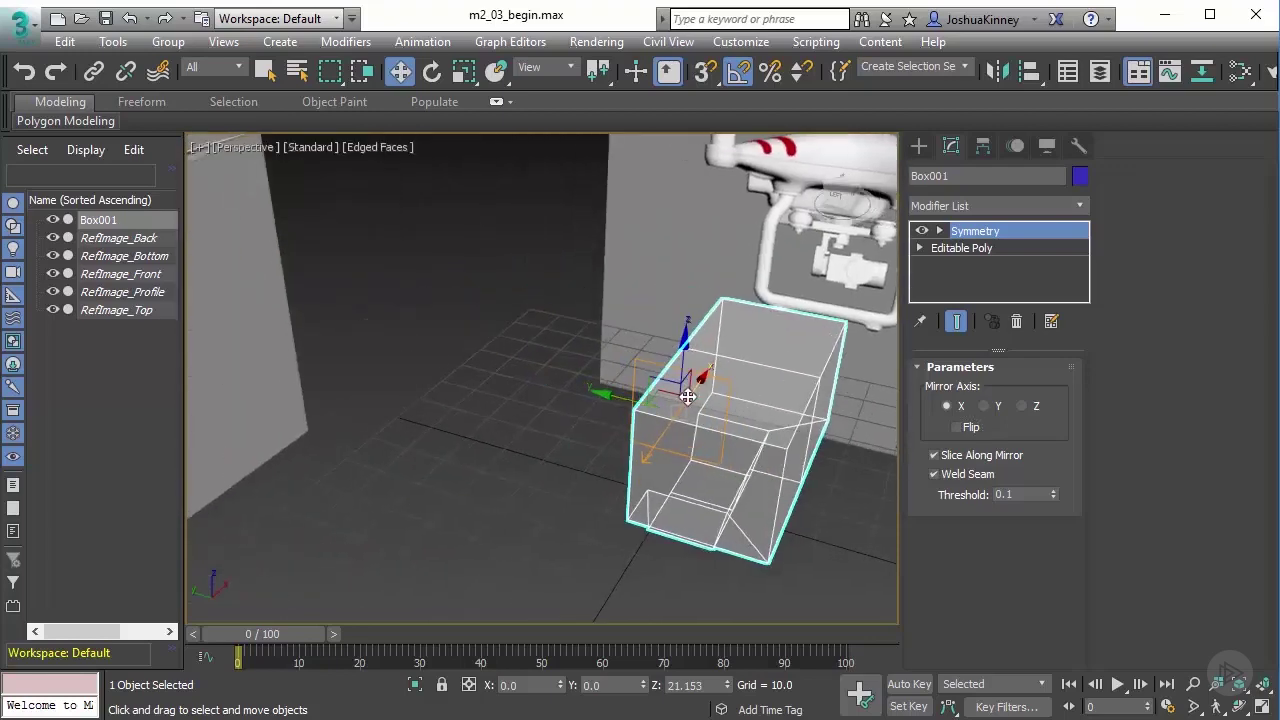
pyautogui.keyDown('alt'); pyautogui.moveTo(640, 410); pyautogui.dragTo(575, 414, button='middle'); pyautogui.keyUp('alt')
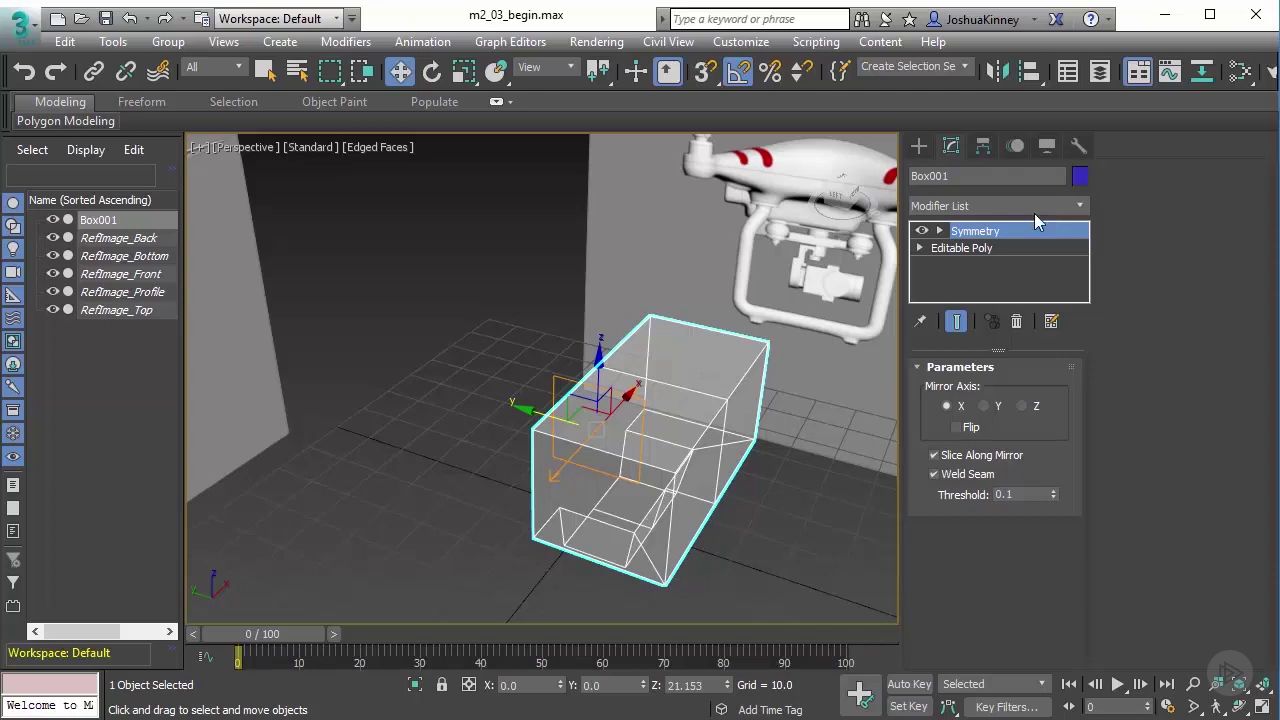
# - Add a second Symmetry modifier to the half box and set its mirror axis to Z
pyautogui.click(1018, 406)
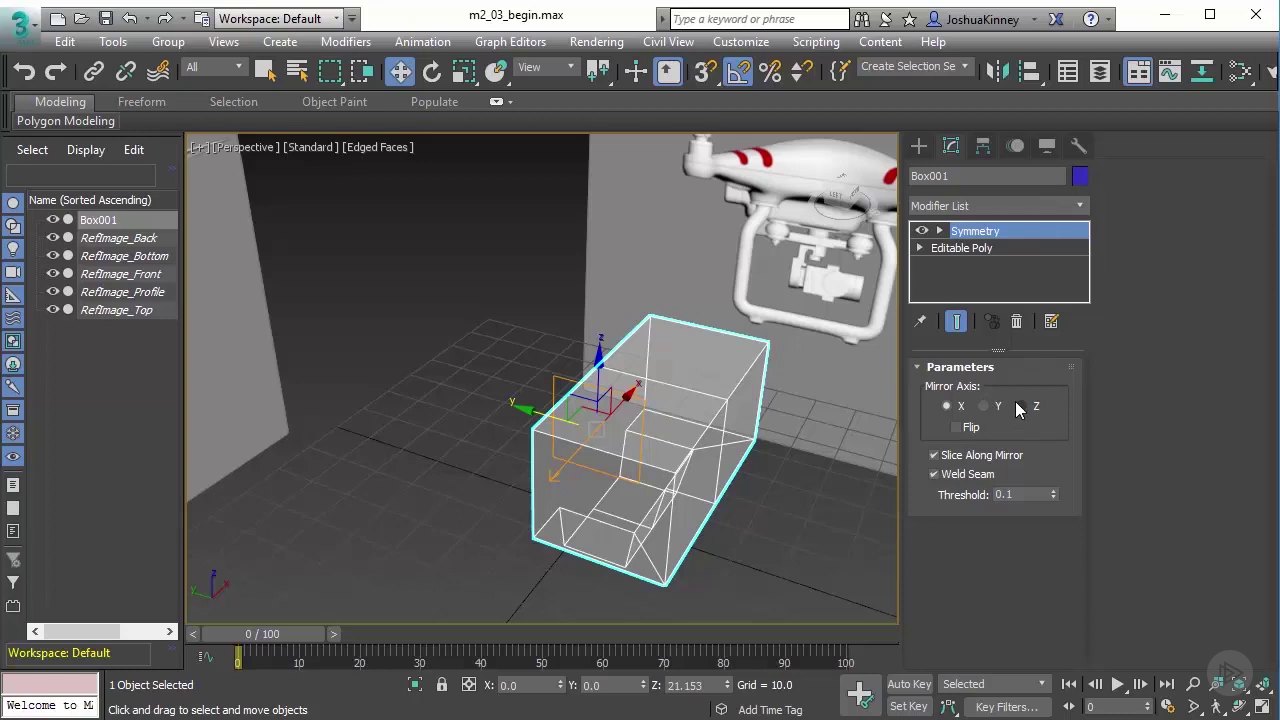
pyautogui.click(1026, 206)
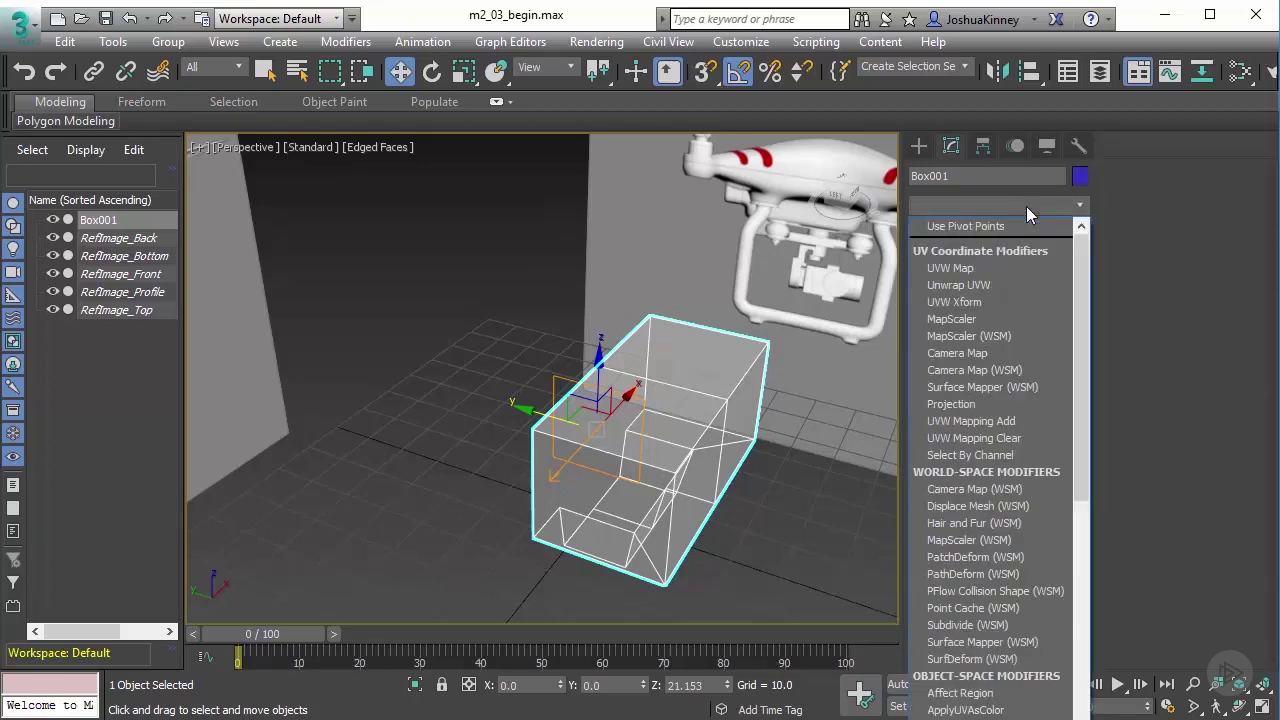
pyautogui.write('sym')
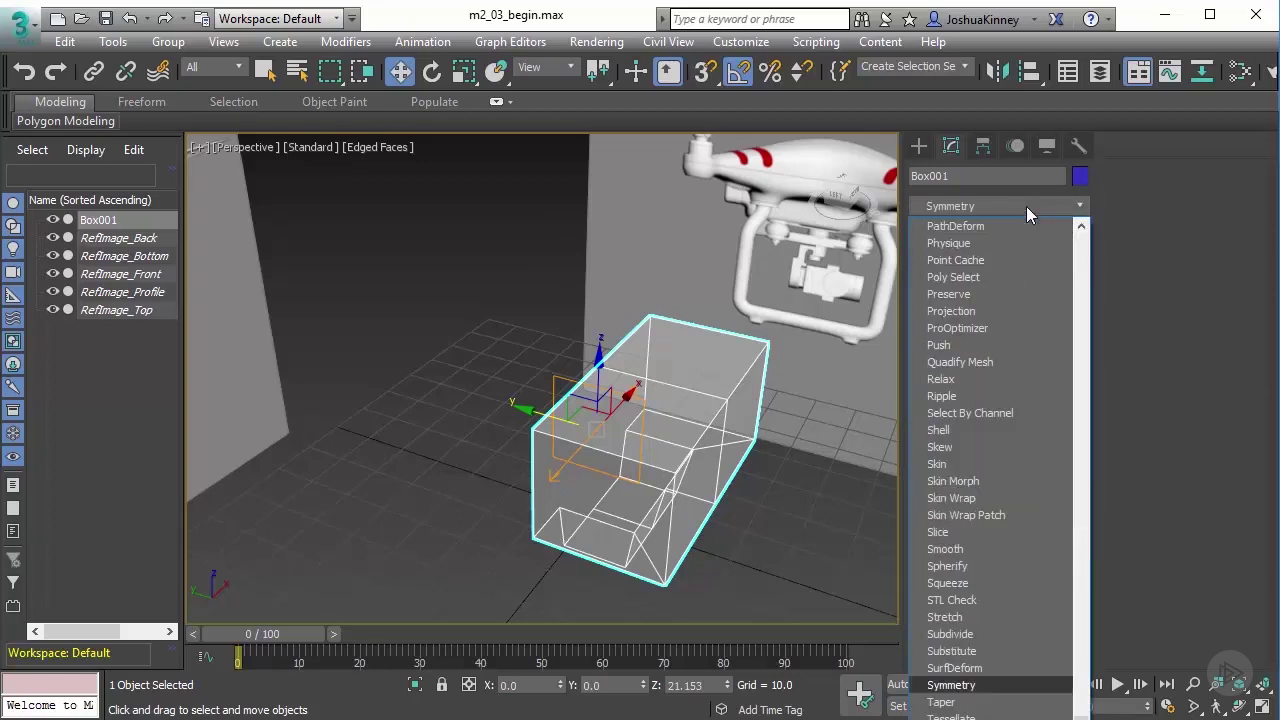
pyautogui.click(948, 685)
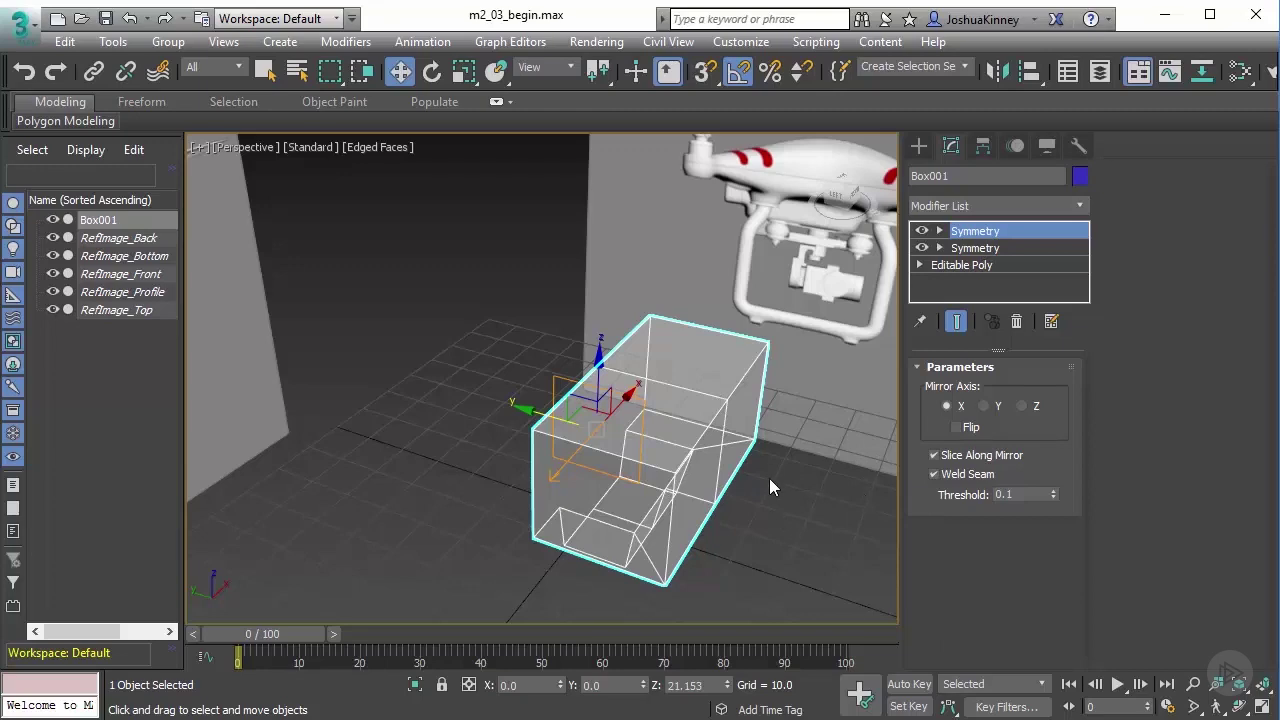
pyautogui.keyDown('alt'); pyautogui.moveTo(765, 476); pyautogui.dragTo(567, 428, button='middle'); pyautogui.keyUp('alt')
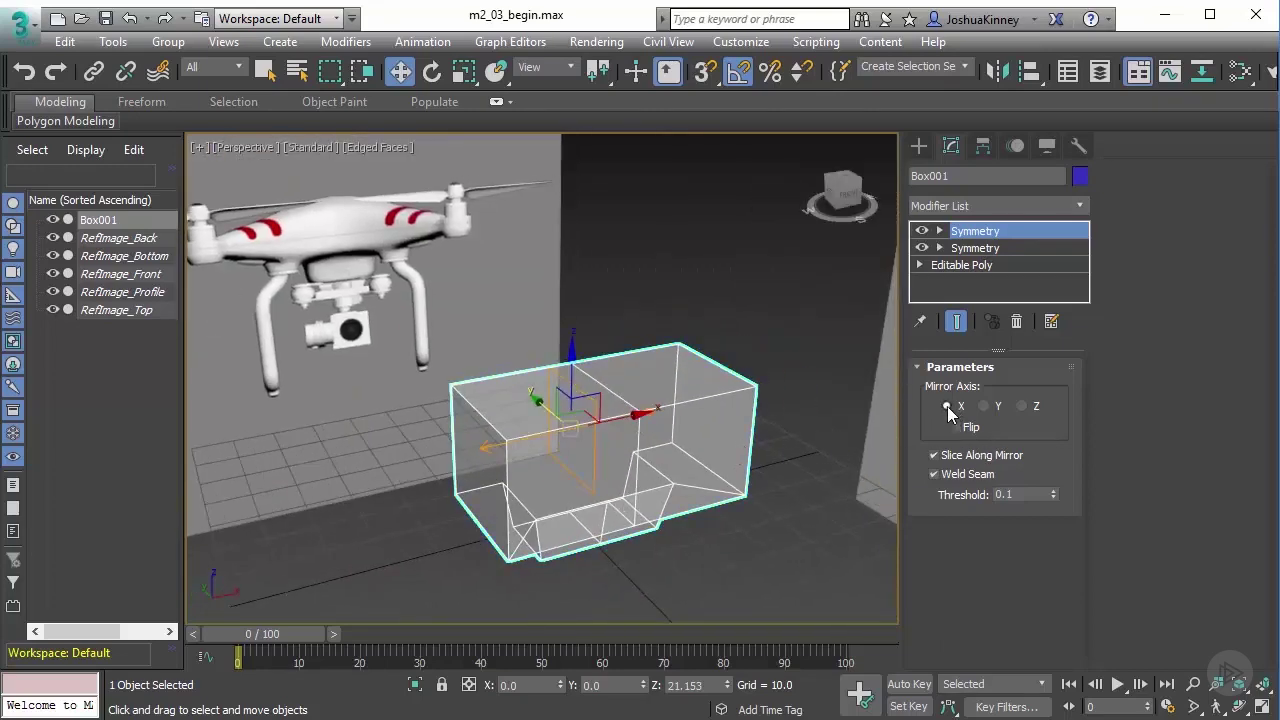
pyautogui.keyDown('alt'); pyautogui.moveTo(610, 425); pyautogui.dragTo(669, 431, button='middle'); pyautogui.keyUp('alt')
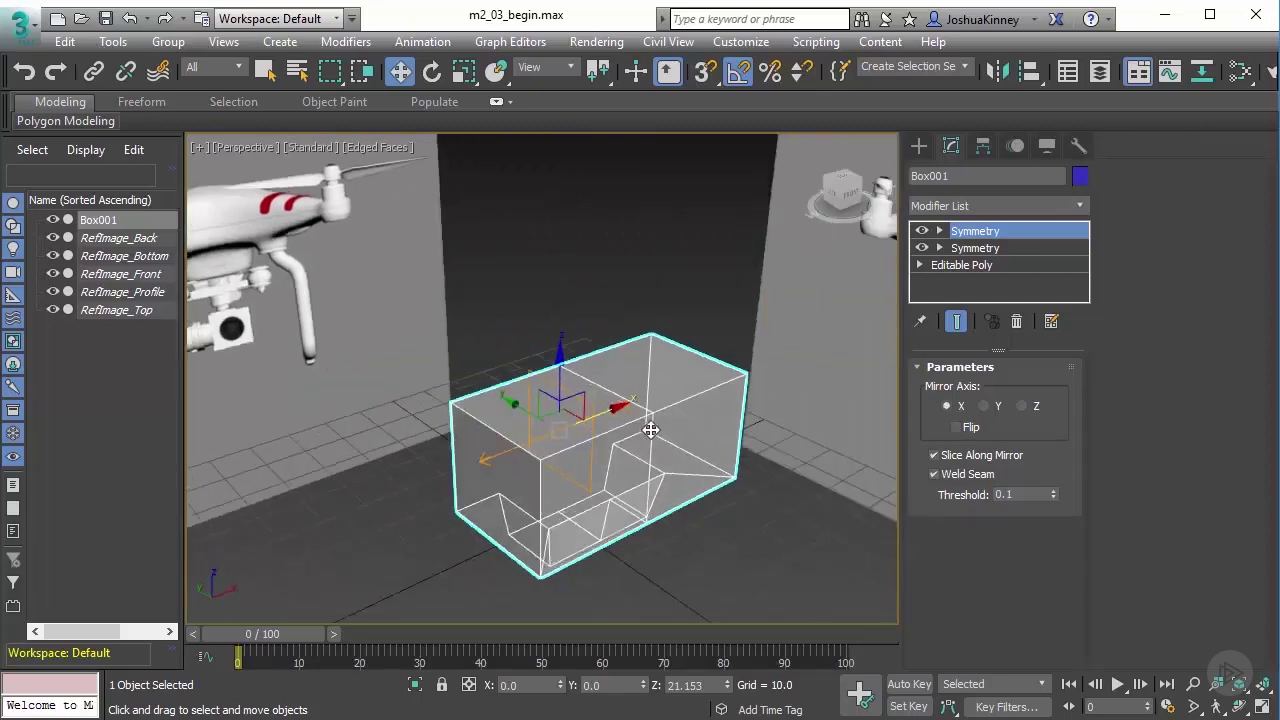
pyautogui.click(1021, 406)
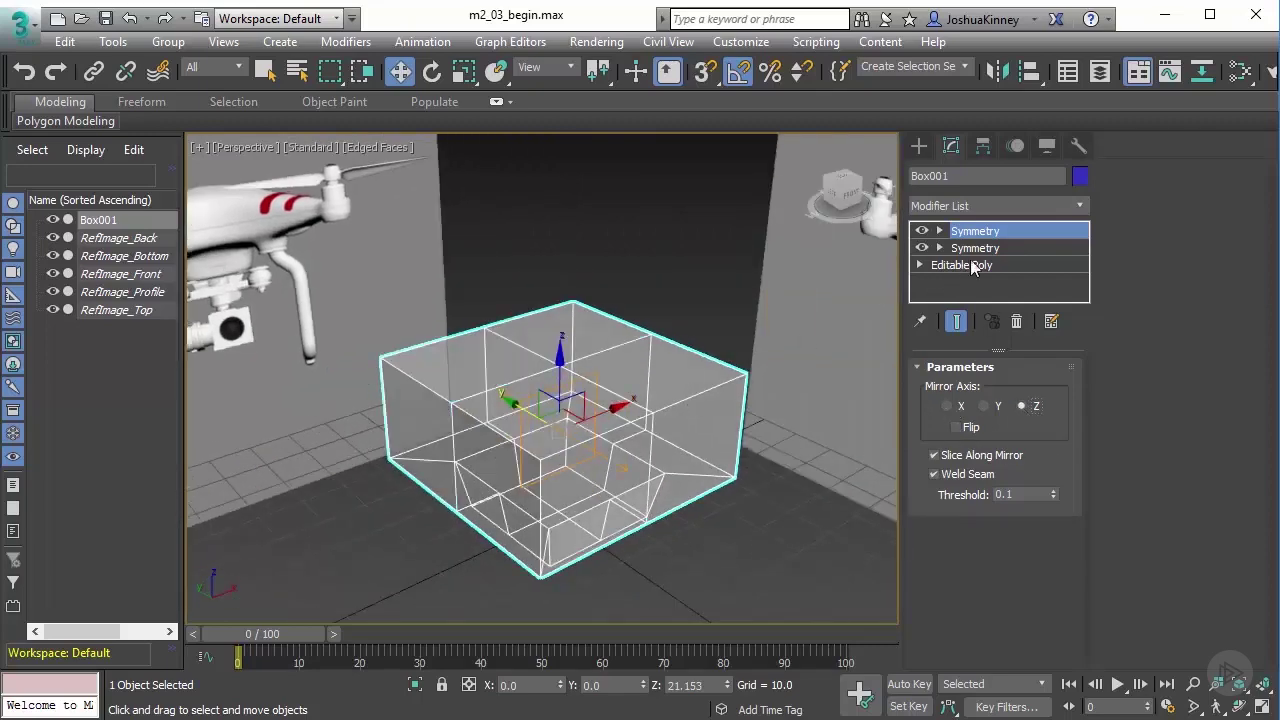
pyautogui.keyDown('alt'); pyautogui.moveTo(589, 370); pyautogui.dragTo(647, 415, button='middle'); pyautogui.keyUp('alt')
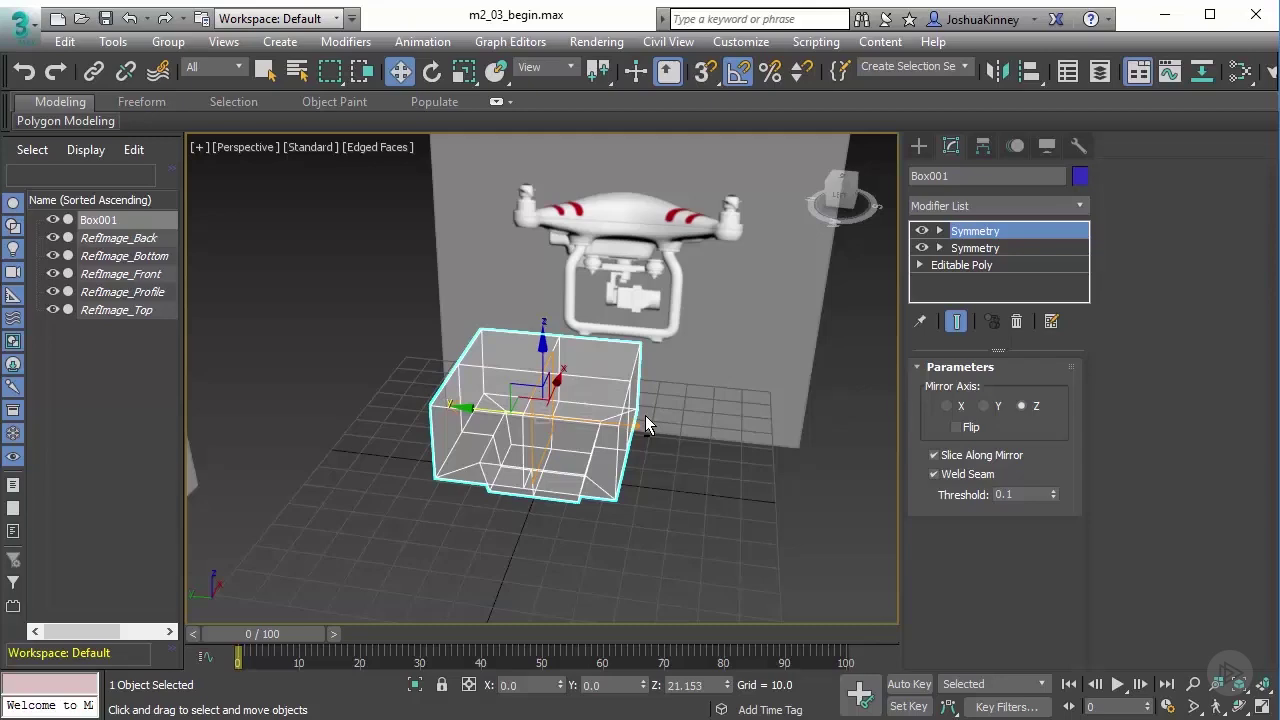
pyautogui.keyDown('alt'); pyautogui.moveTo(595, 415); pyautogui.dragTo(556, 377, button='middle'); pyautogui.keyUp('alt')
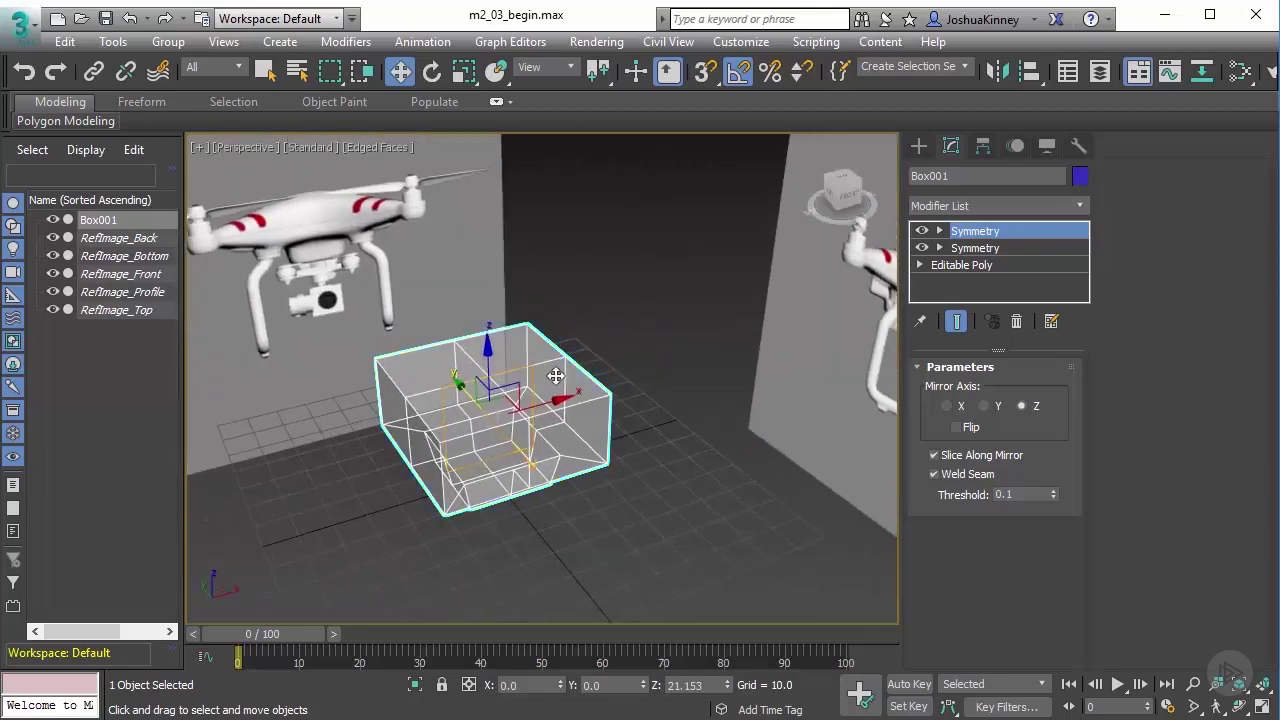
# - Turn off the end result display and compare the box at the Editable Poly and both Symmetry levels
pyautogui.click(983, 249)
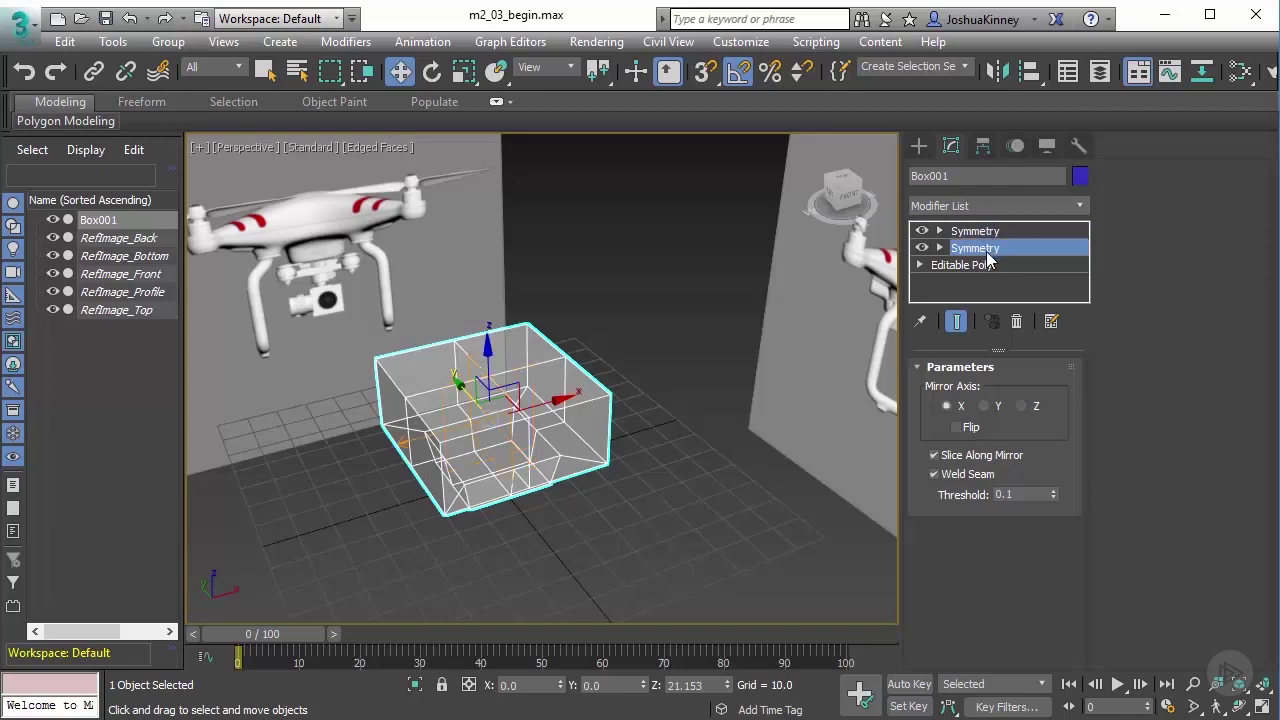
pyautogui.keyDown('alt'); pyautogui.moveTo(518, 424); pyautogui.dragTo(560, 400, button='middle'); pyautogui.keyUp('alt')
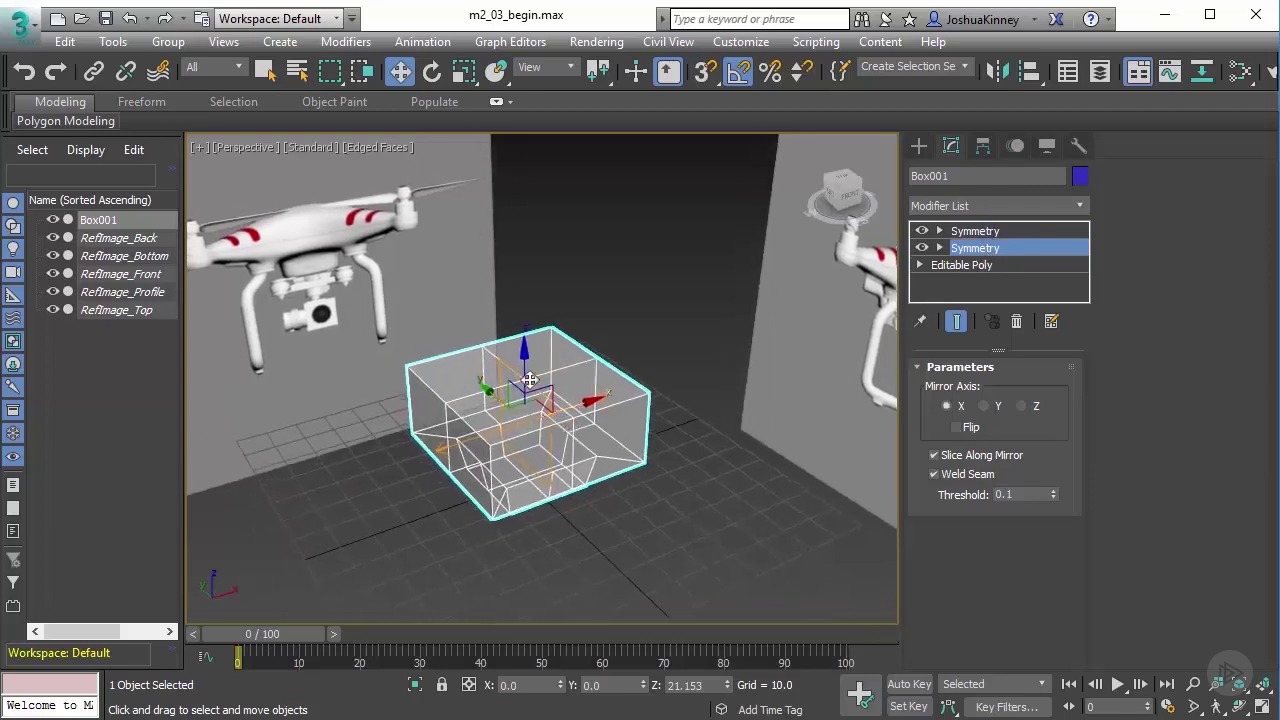
pyautogui.click(956, 322)
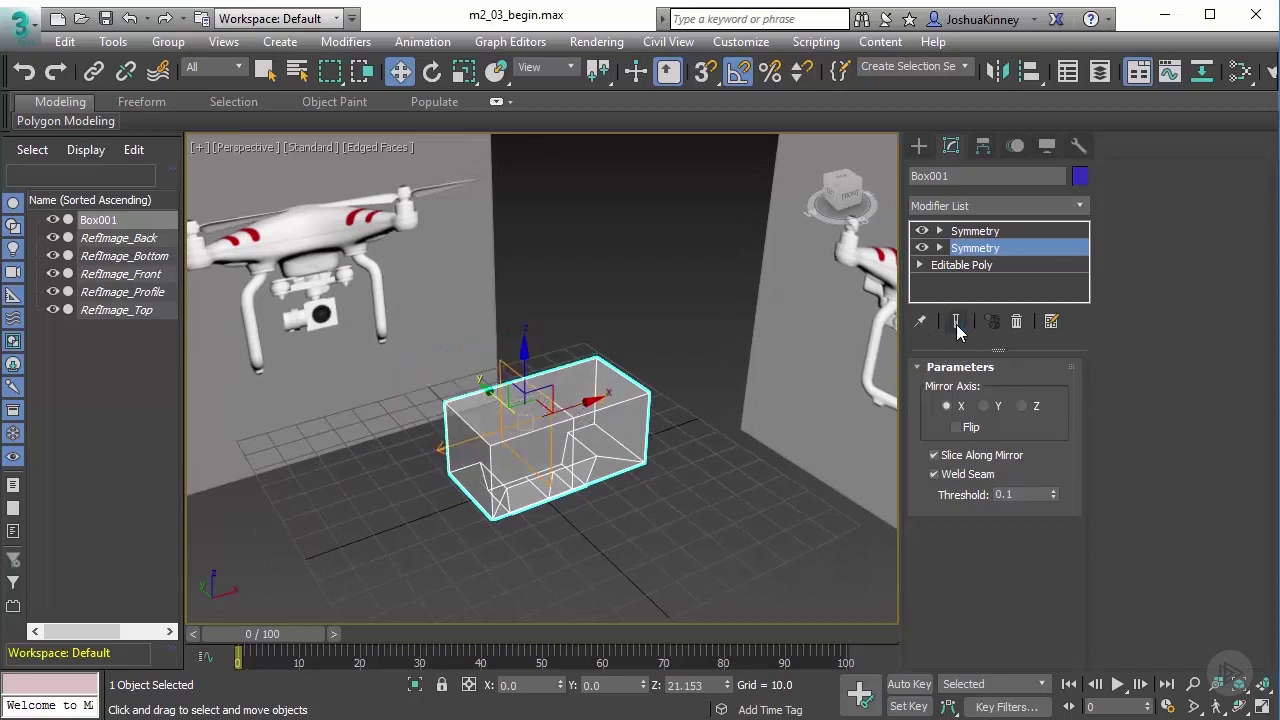
pyautogui.click(961, 265)
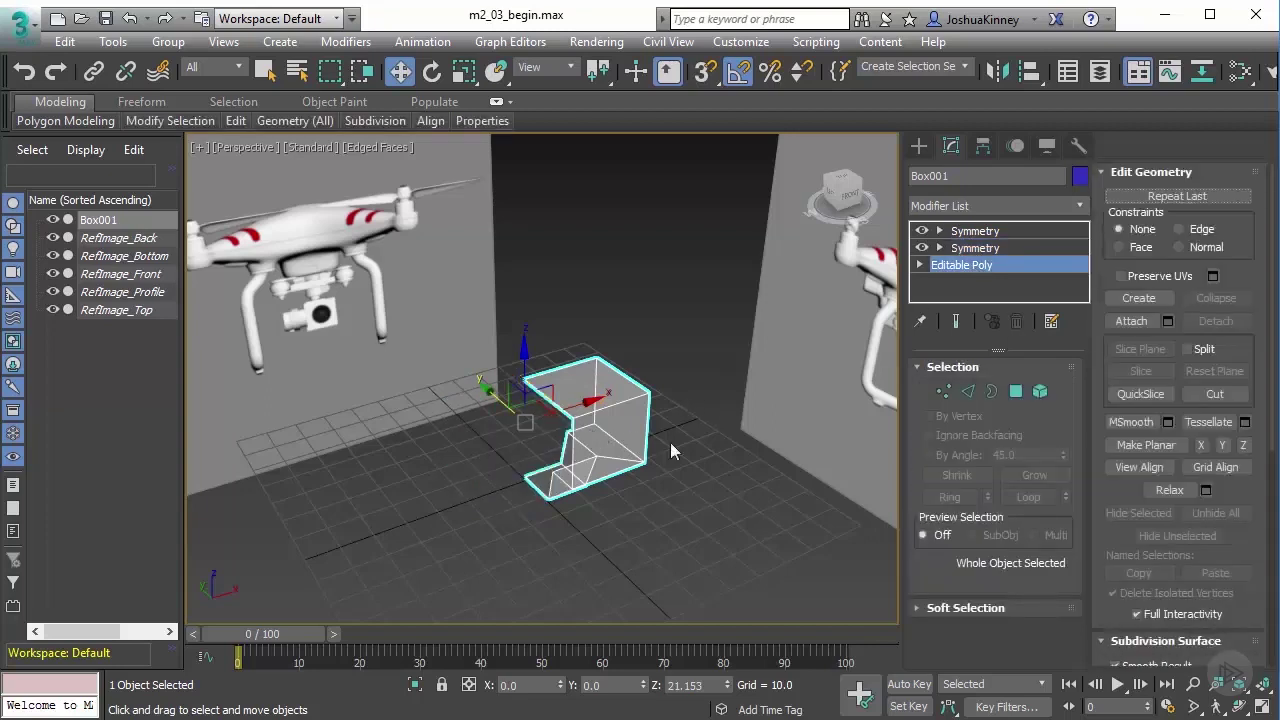
pyautogui.click(978, 250)
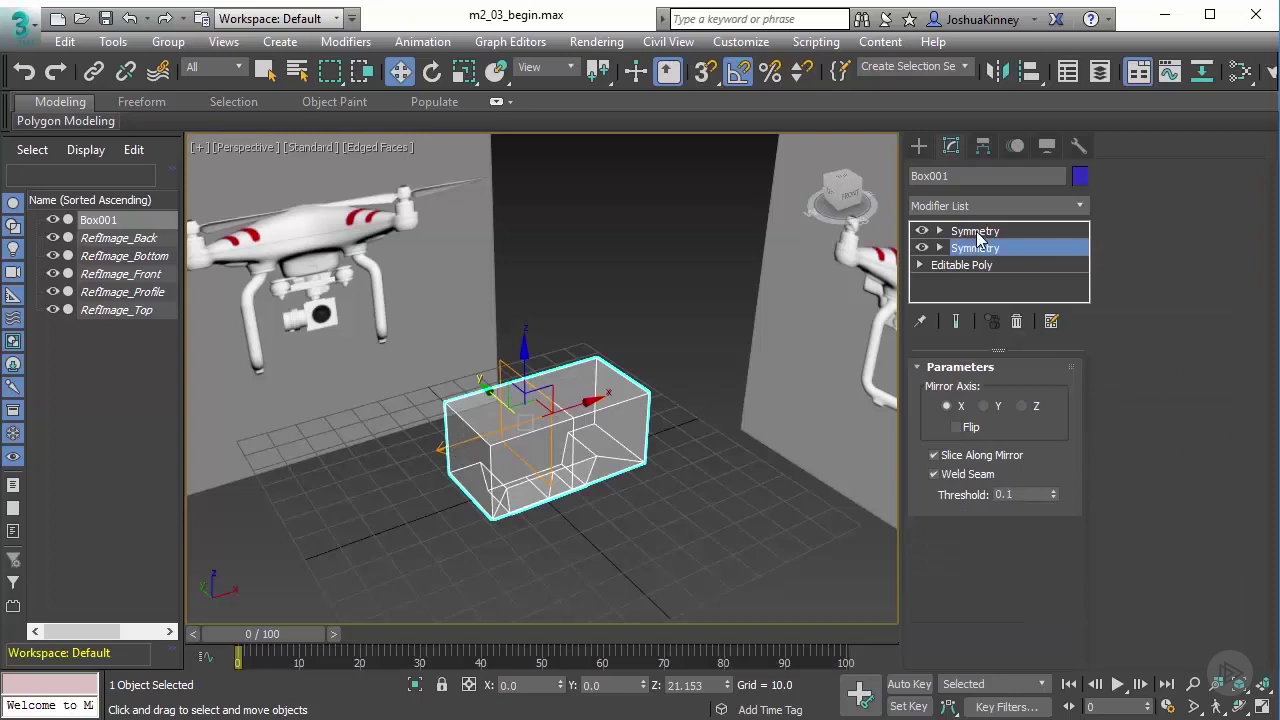
pyautogui.click(977, 234)
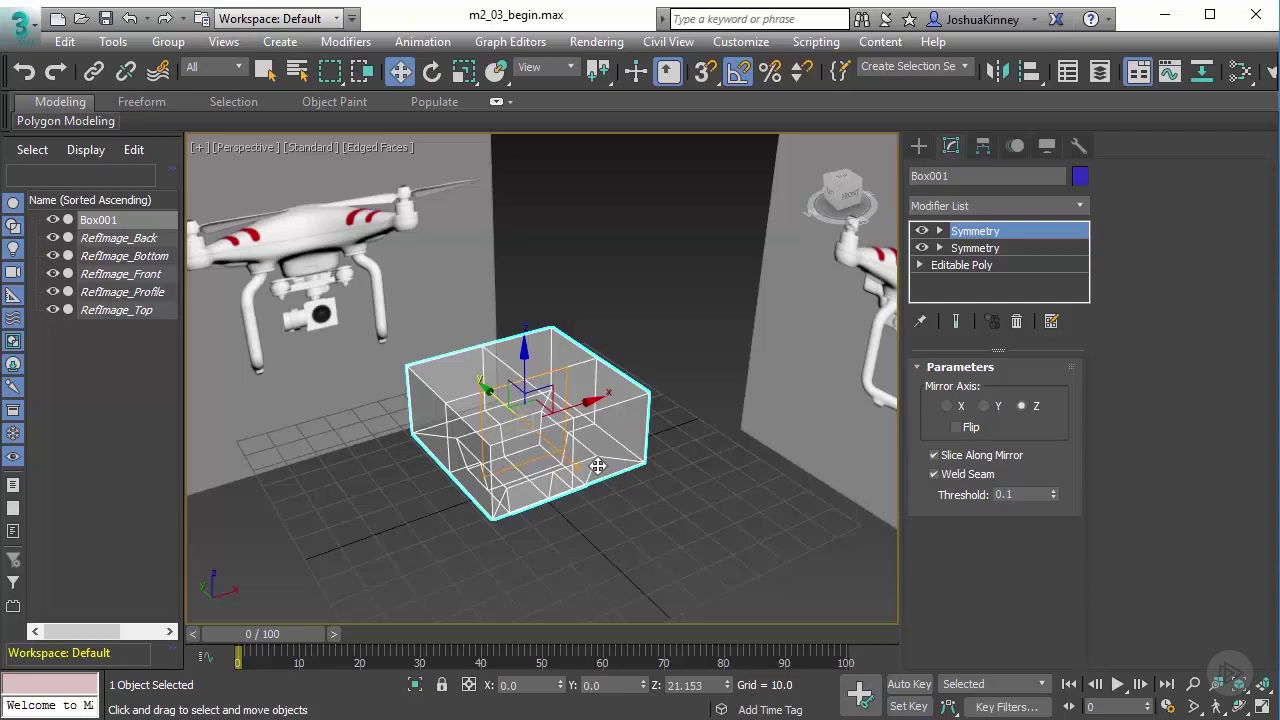
# - Return to the Editable Poly level of the box and turn the end result display on
pyautogui.click(977, 266)
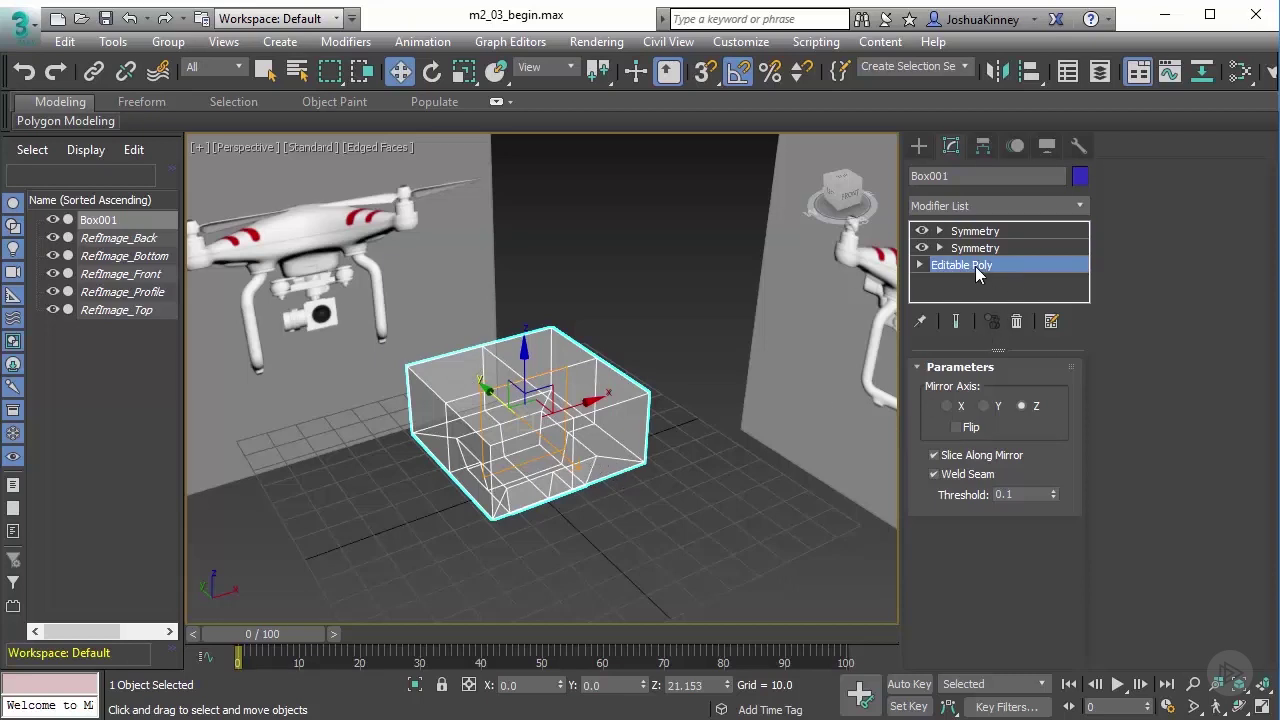
pyautogui.click(956, 321)
pyautogui.keyDown('alt'); pyautogui.moveTo(653, 442); pyautogui.dragTo(557, 436, button='middle'); pyautogui.keyUp('alt')
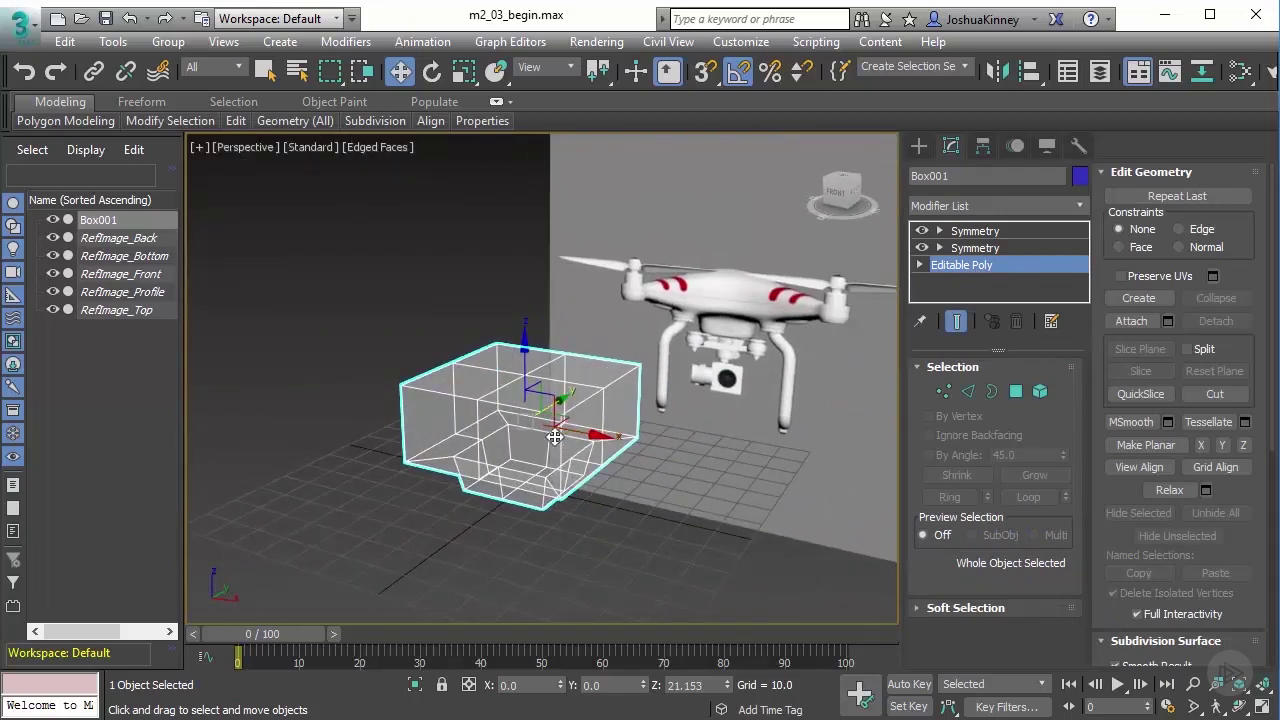
# - In polygon mode, select the two adjoining outer side polygons of the quarter box
pyautogui.click(1013, 391)
pyautogui.hotkey('alt', 'c')
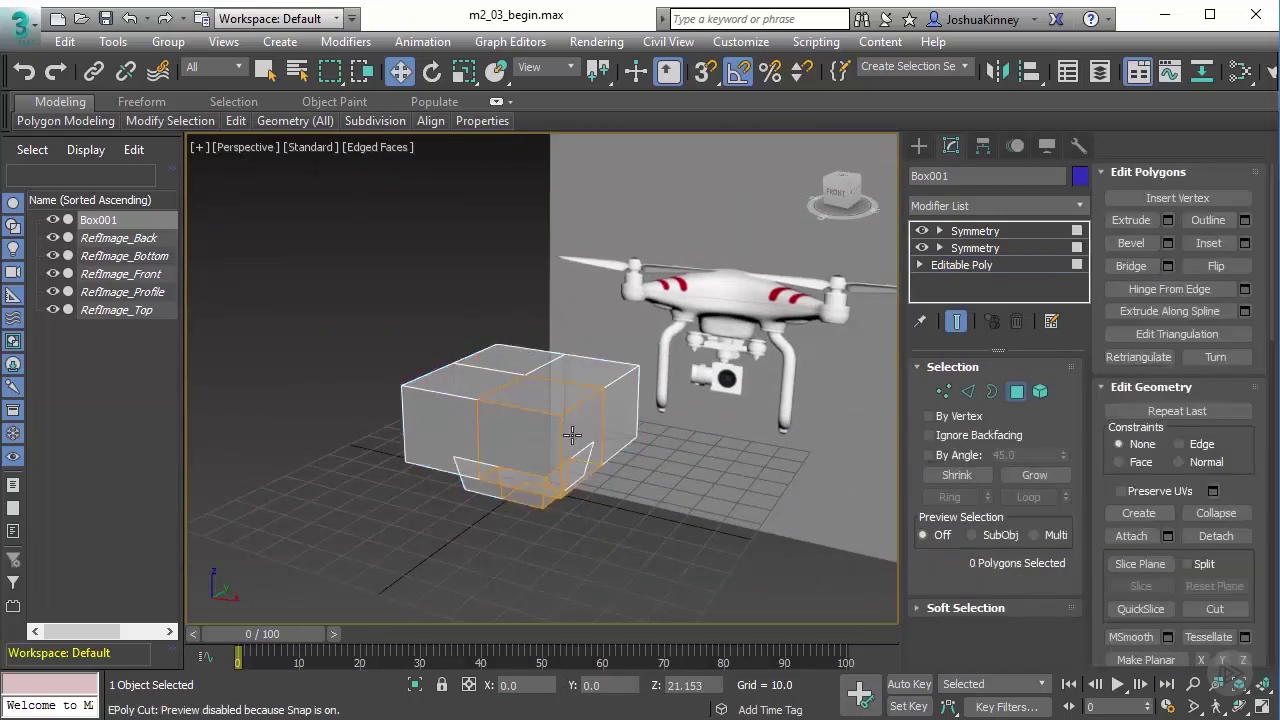
pyautogui.keyDown('alt'); pyautogui.moveTo(557, 420); pyautogui.dragTo(590, 452, button='middle'); pyautogui.keyUp('alt')
pyautogui.click(544, 447)
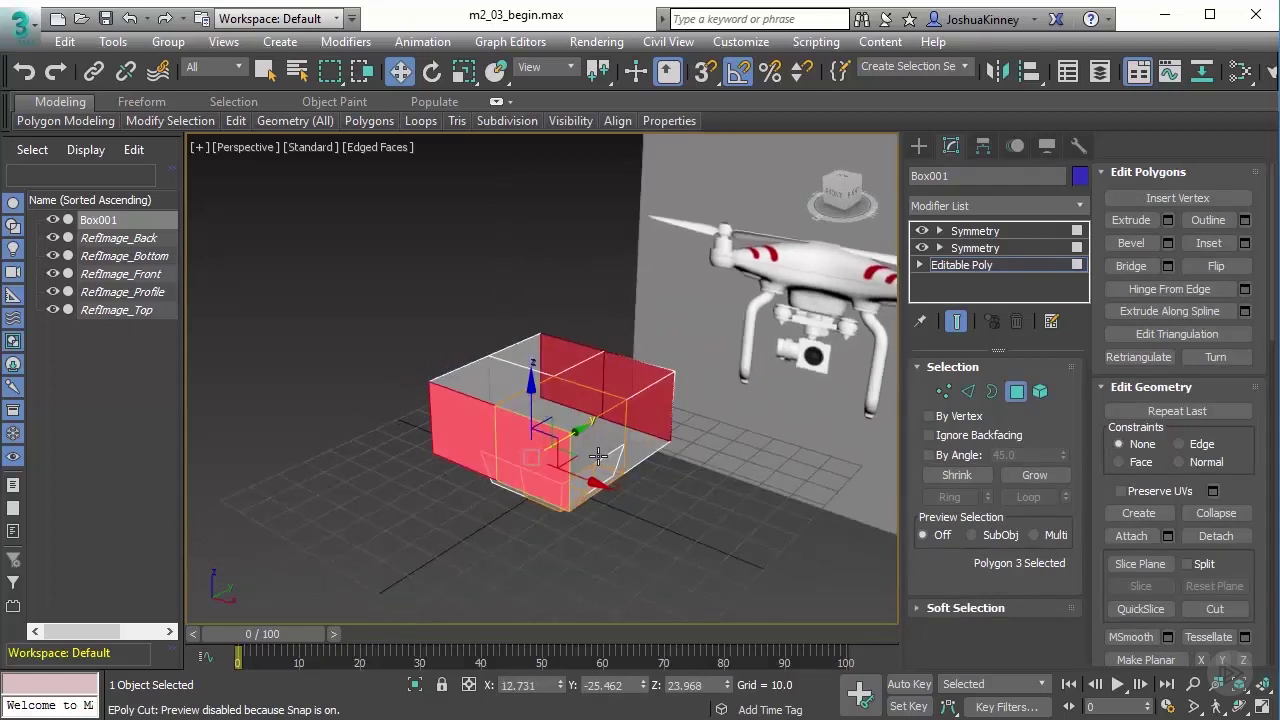
pyautogui.keyDown('ctrl'); pyautogui.click(598, 456); pyautogui.keyUp('ctrl')
pyautogui.keyDown('alt'); pyautogui.moveTo(484, 431); pyautogui.dragTo(662, 484, button='middle'); pyautogui.keyUp('alt')
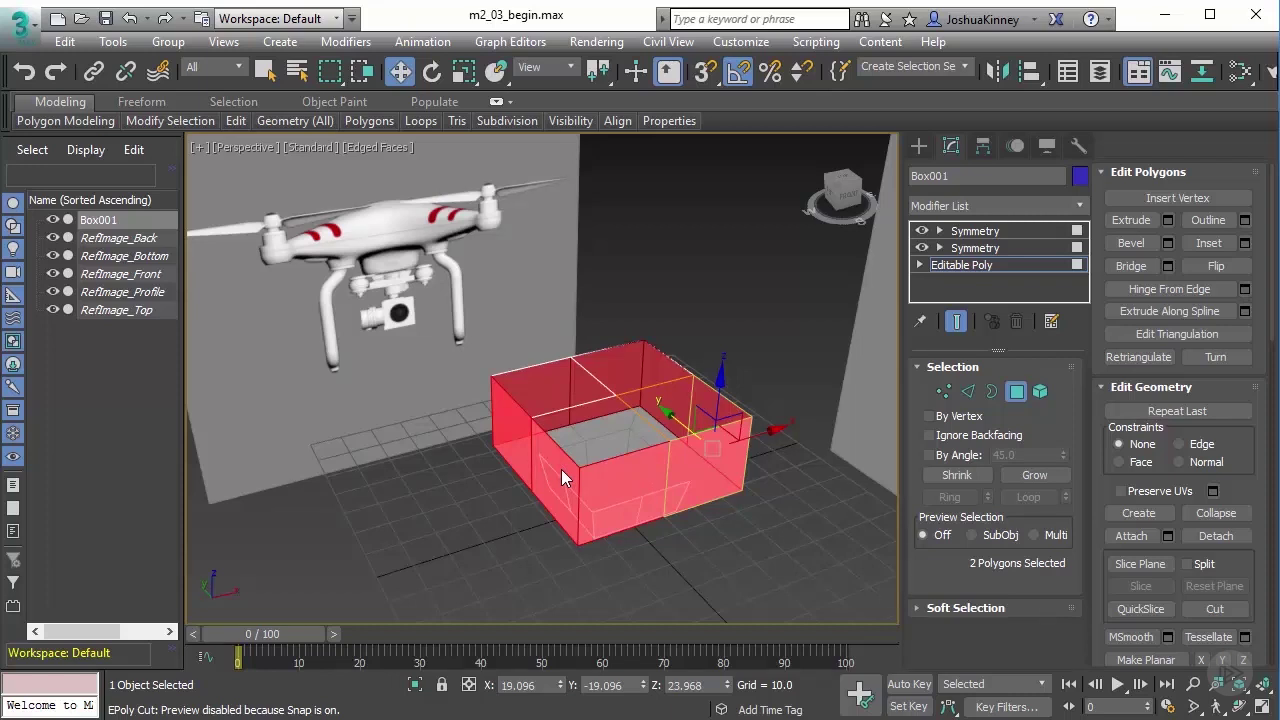
# - Open the Extrude settings for the two selected side polygons and inspect the mirrored preview from several angles
pyautogui.click(1167, 220)
pyautogui.keyDown('alt'); pyautogui.moveTo(790, 448); pyautogui.dragTo(570, 520, button='middle'); pyautogui.keyUp('alt')
pyautogui.scroll(3, 642, 493)
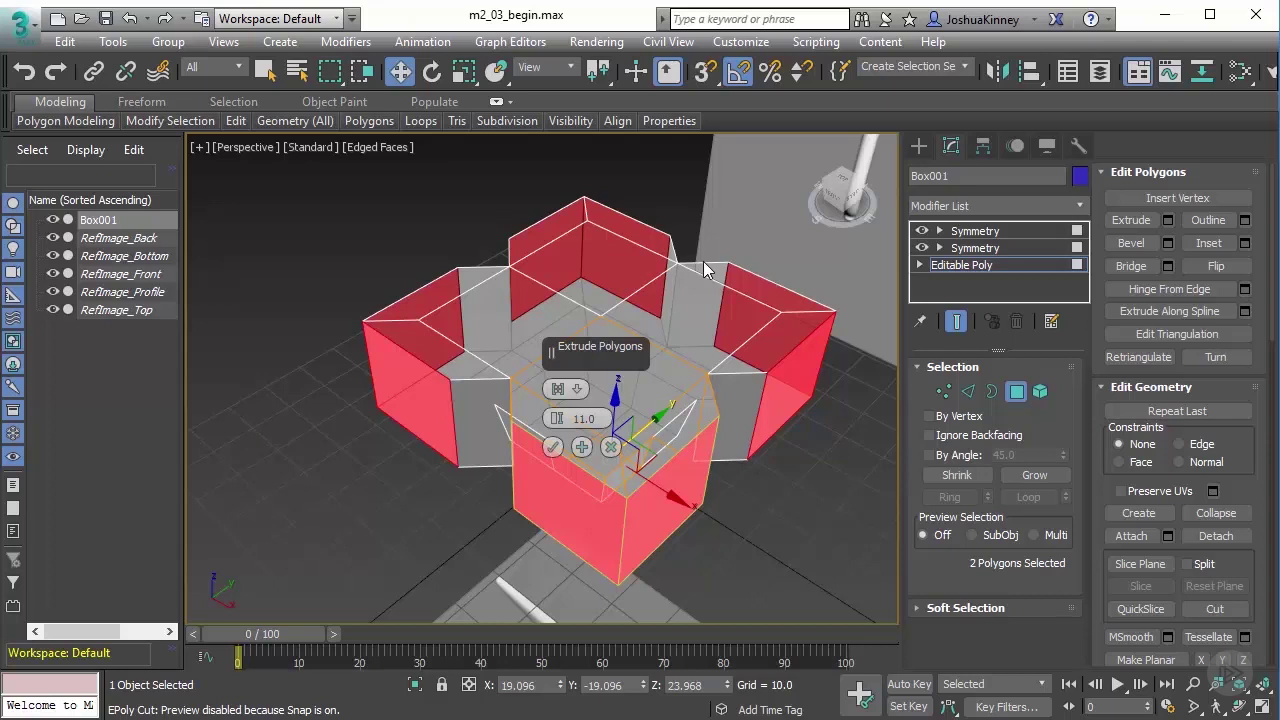
pyautogui.keyDown('alt'); pyautogui.moveTo(507, 434); pyautogui.dragTo(498, 408, button='middle'); pyautogui.keyUp('alt')
pyautogui.scroll(3, 470, 412)
pyautogui.scroll(-5, 558, 421)
pyautogui.keyDown('alt'); pyautogui.moveTo(417, 440); pyautogui.dragTo(517, 451, button='middle'); pyautogui.keyUp('alt')
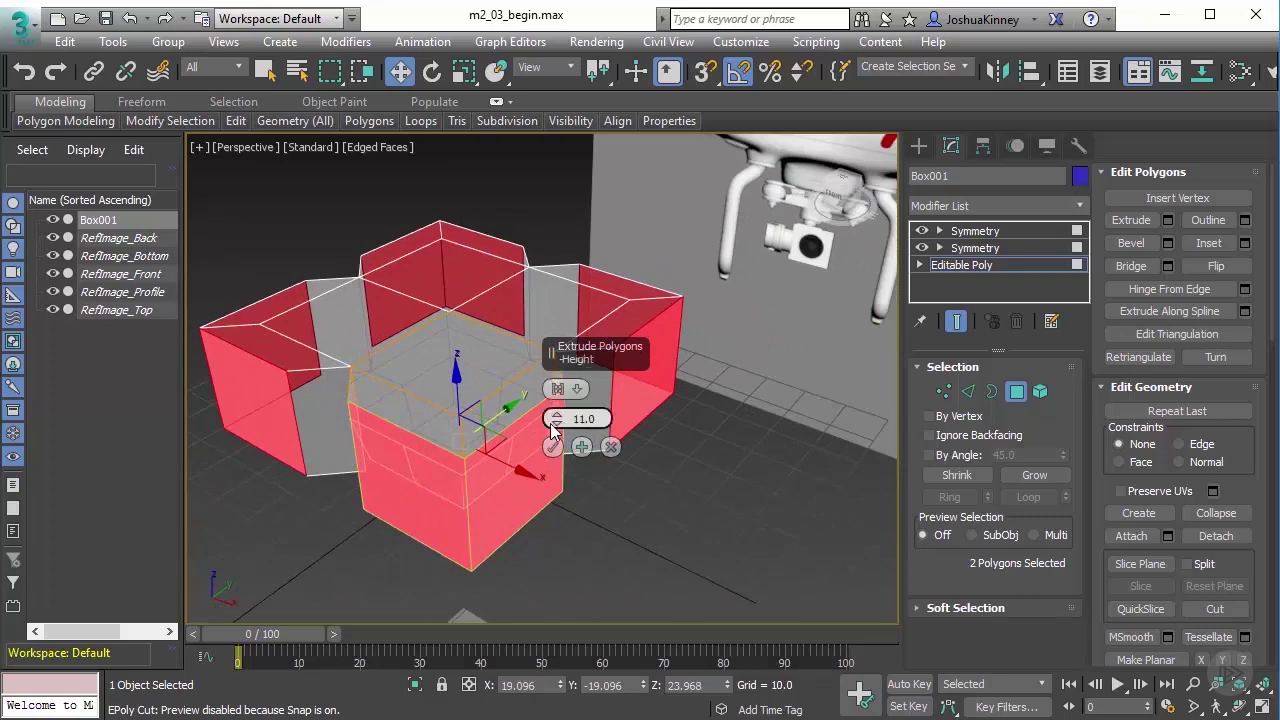
# - In the Top view, extrude the two side polygons to a height of 35.0 to reach the reference propeller hub
pyautogui.moveTo(556, 421); pyautogui.dragTo(405, 414)
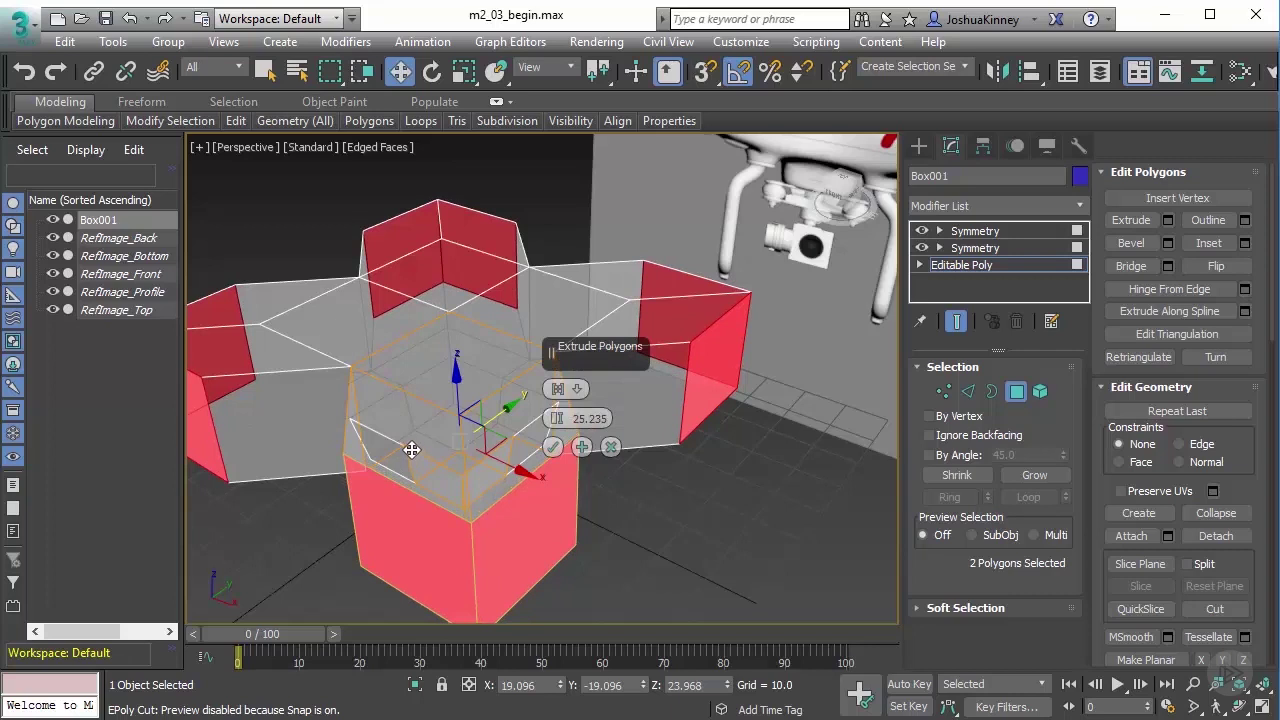
pyautogui.press('t')
pyautogui.scroll(5, 404, 453)
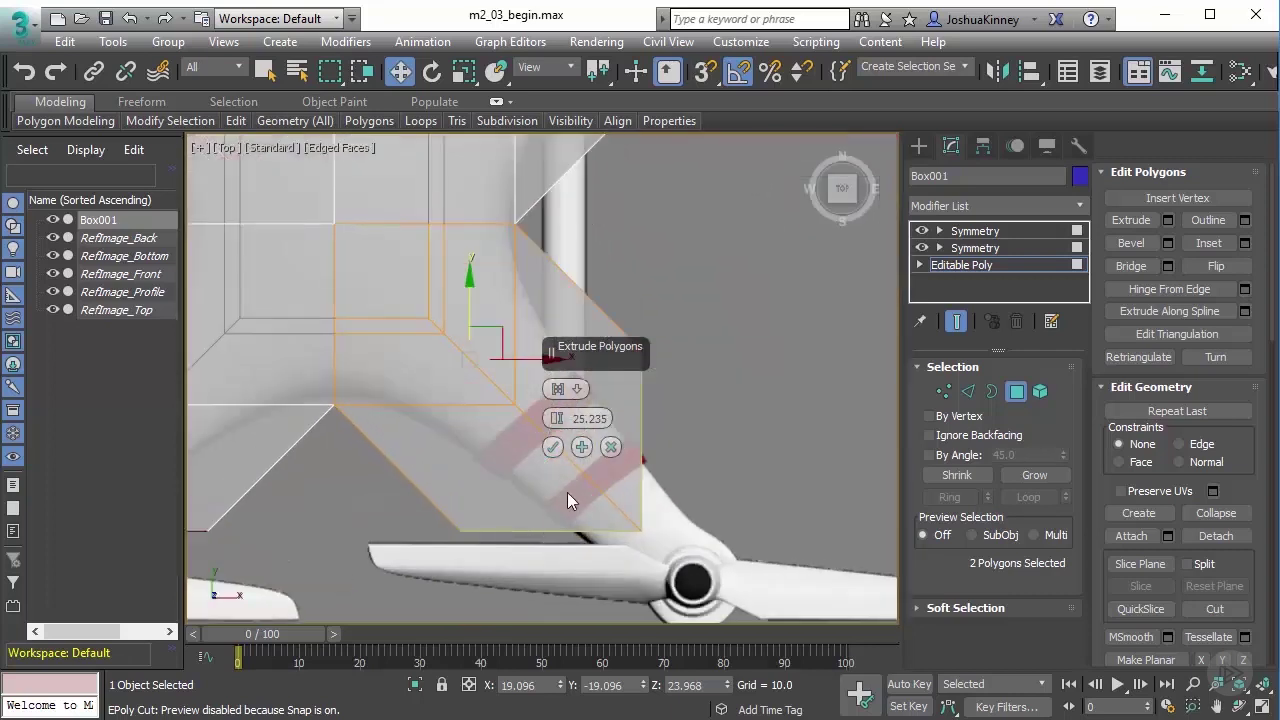
pyautogui.moveTo(557, 419); pyautogui.dragTo(557, 400)
pyautogui.moveTo(548, 352); pyautogui.dragTo(548, 348)
pyautogui.doubleClick(585, 421)
pyautogui.write('35.0')
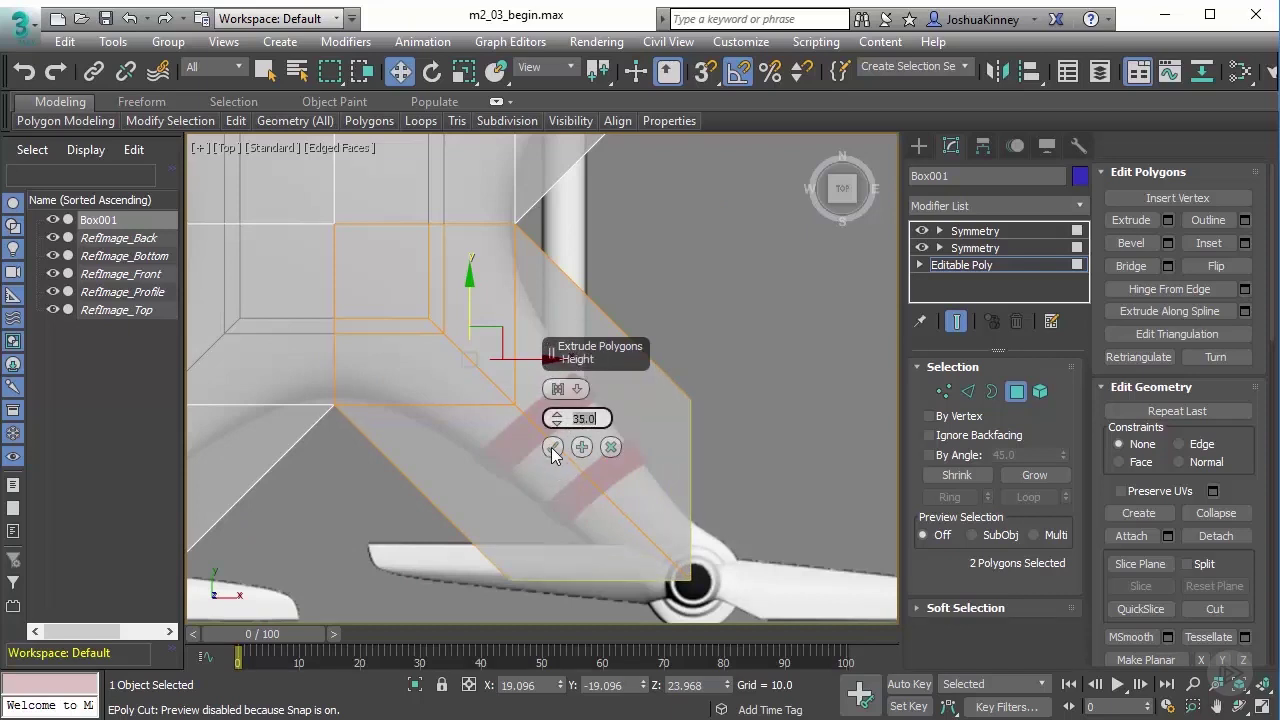
pyautogui.click(552, 447)
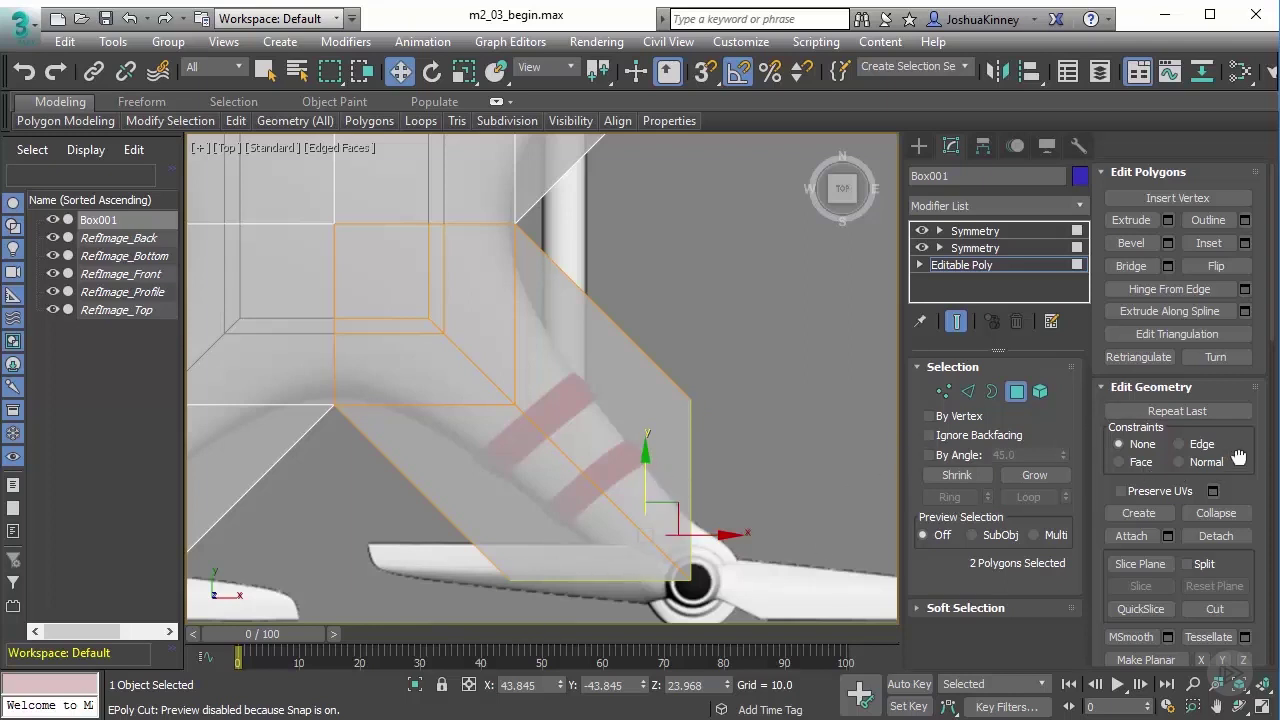
pyautogui.moveTo(1232, 448); pyautogui.dragTo(1247, 285)
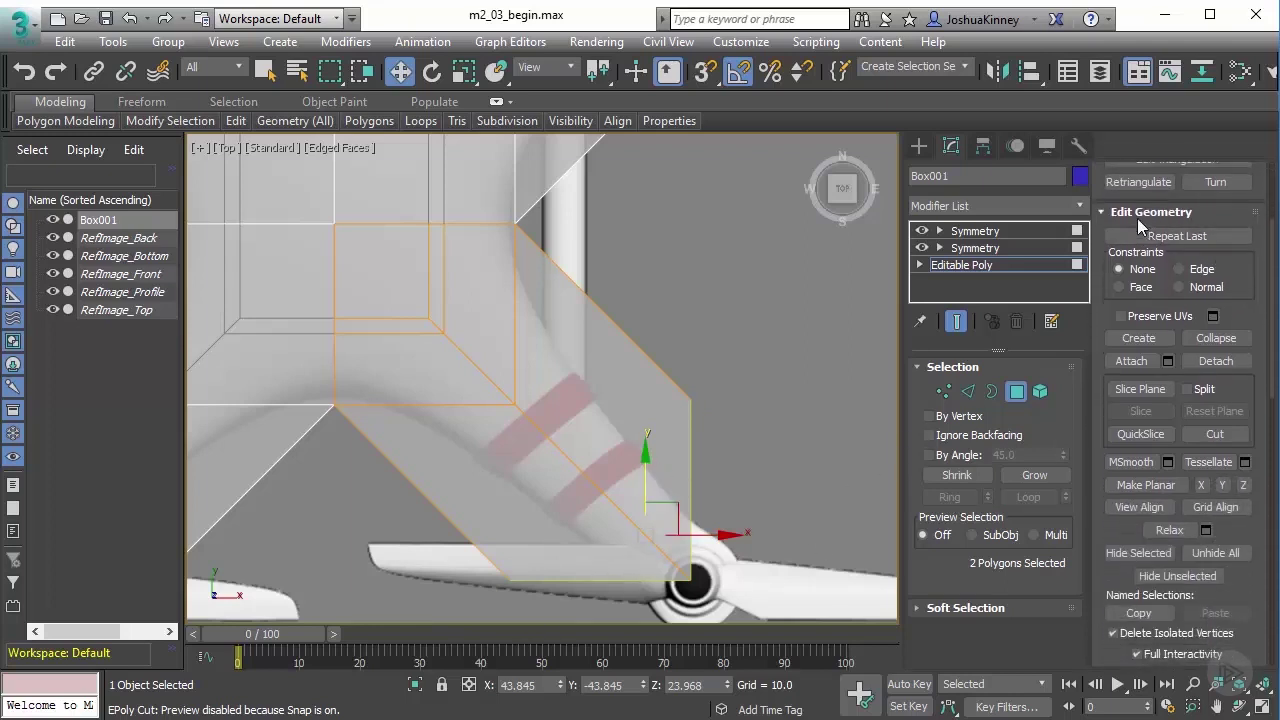
# - Make the two arm-end polygons planar and move them outward along their local Z axis to about X 46.5, Y -46.5
pyautogui.click(1147, 485)
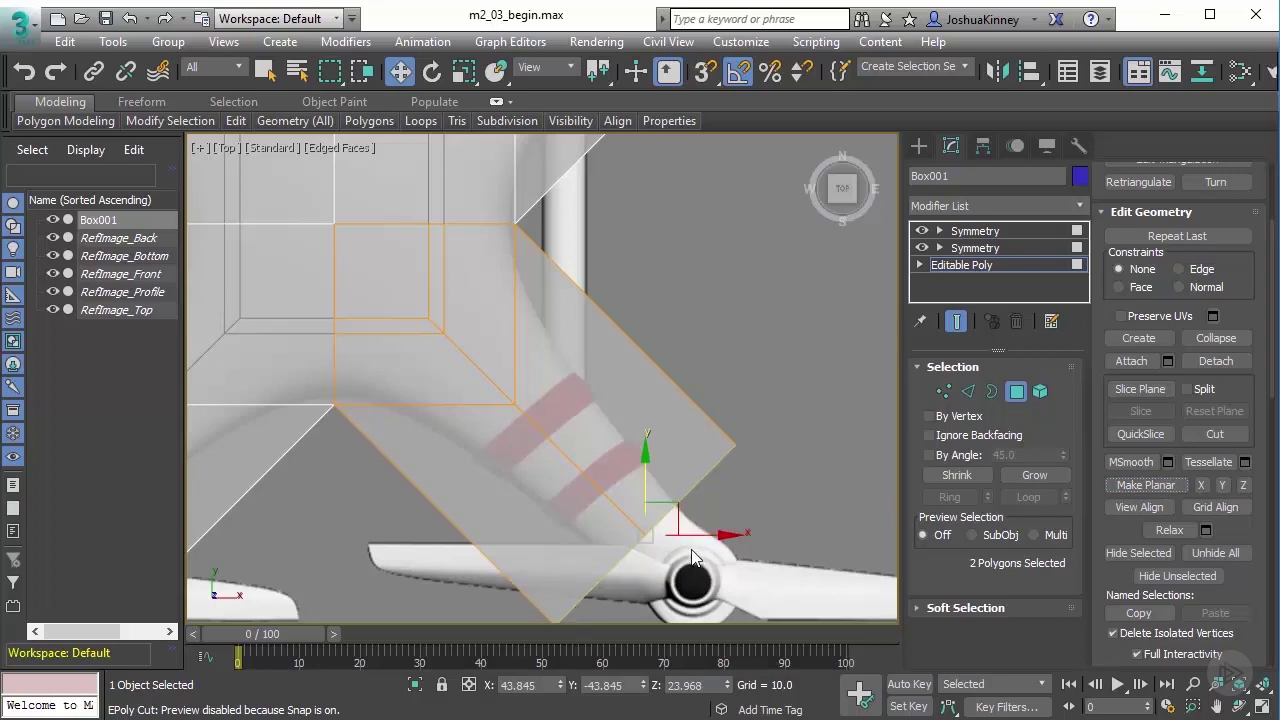
pyautogui.moveTo(660, 563); pyautogui.dragTo(620, 467, button='middle')
pyautogui.scroll(2, 662, 533)
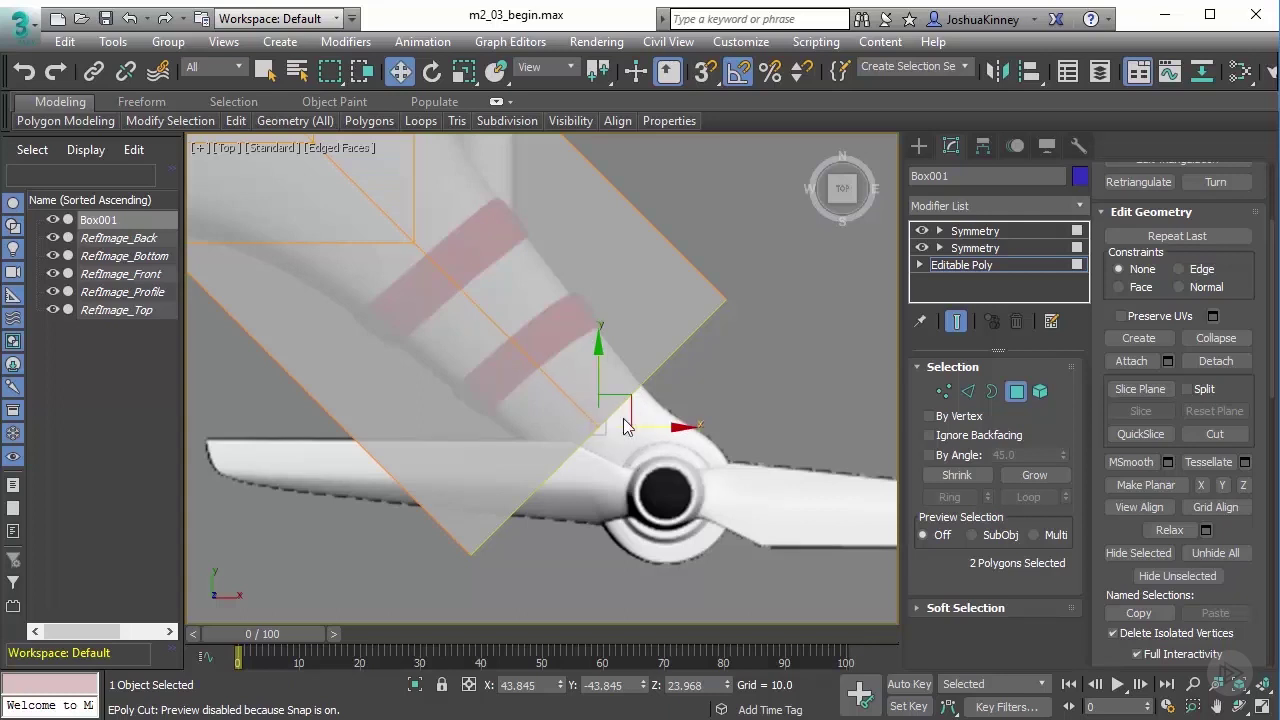
pyautogui.click(571, 67)
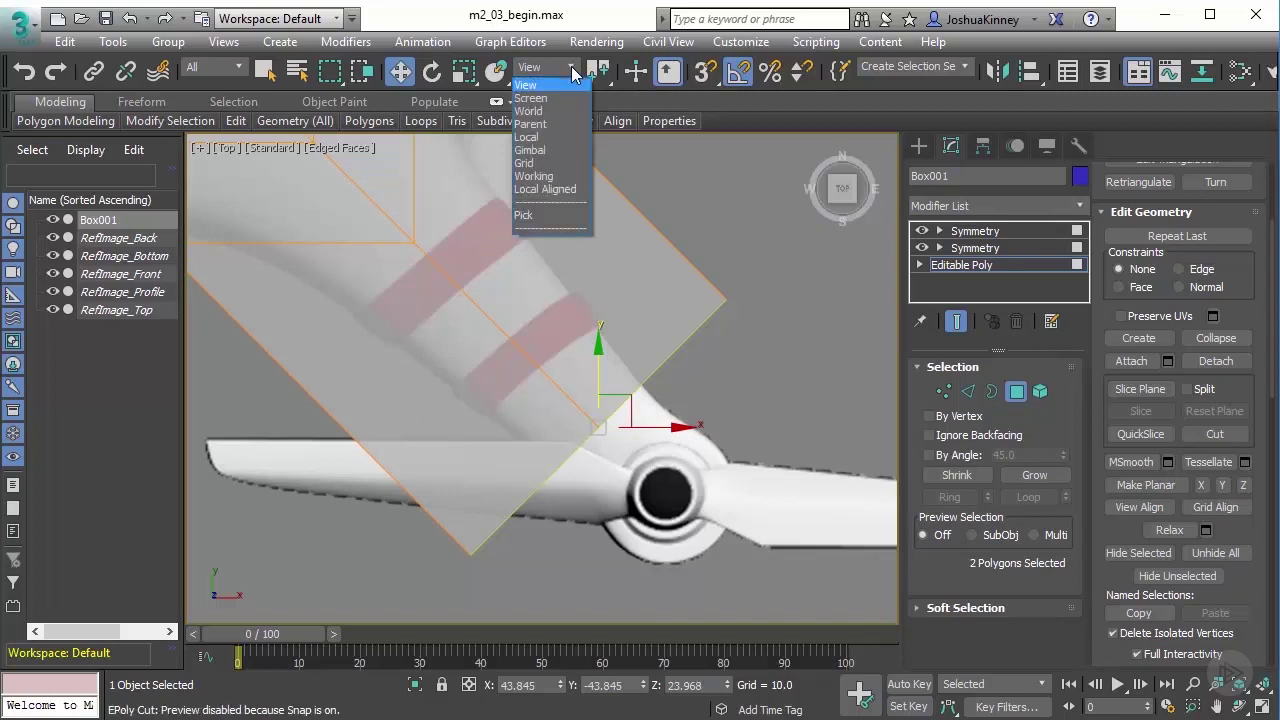
pyautogui.click(533, 138)
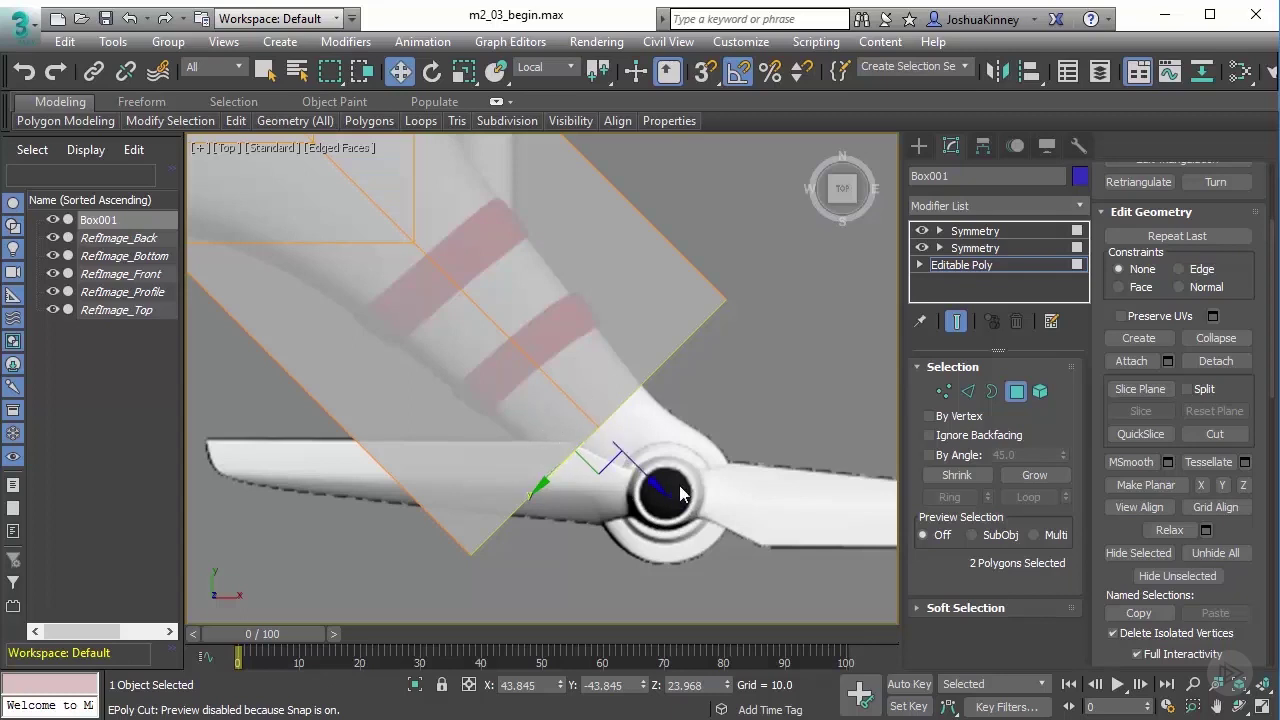
pyautogui.moveTo(648, 494); pyautogui.dragTo(686, 505)
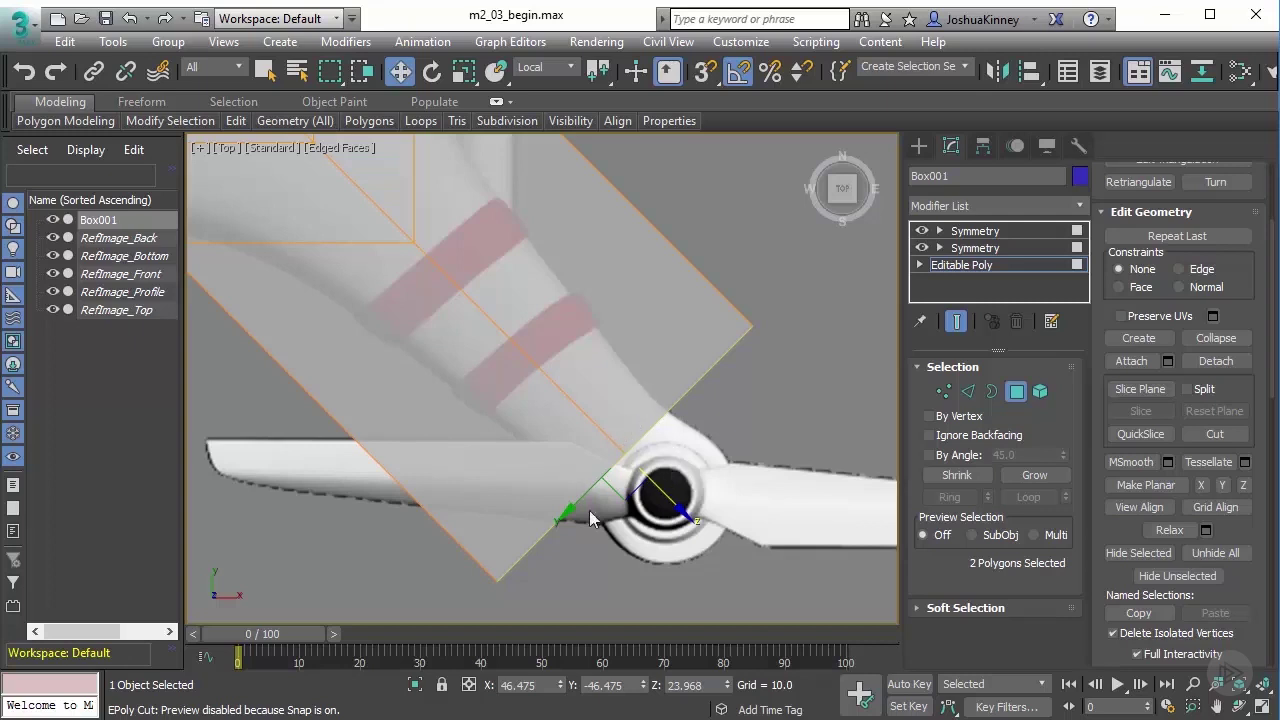
# - In the Top view, scale the arm-end polygons along their local Y axis to narrow the tip to the reference arm's width
pyautogui.click(463, 71)
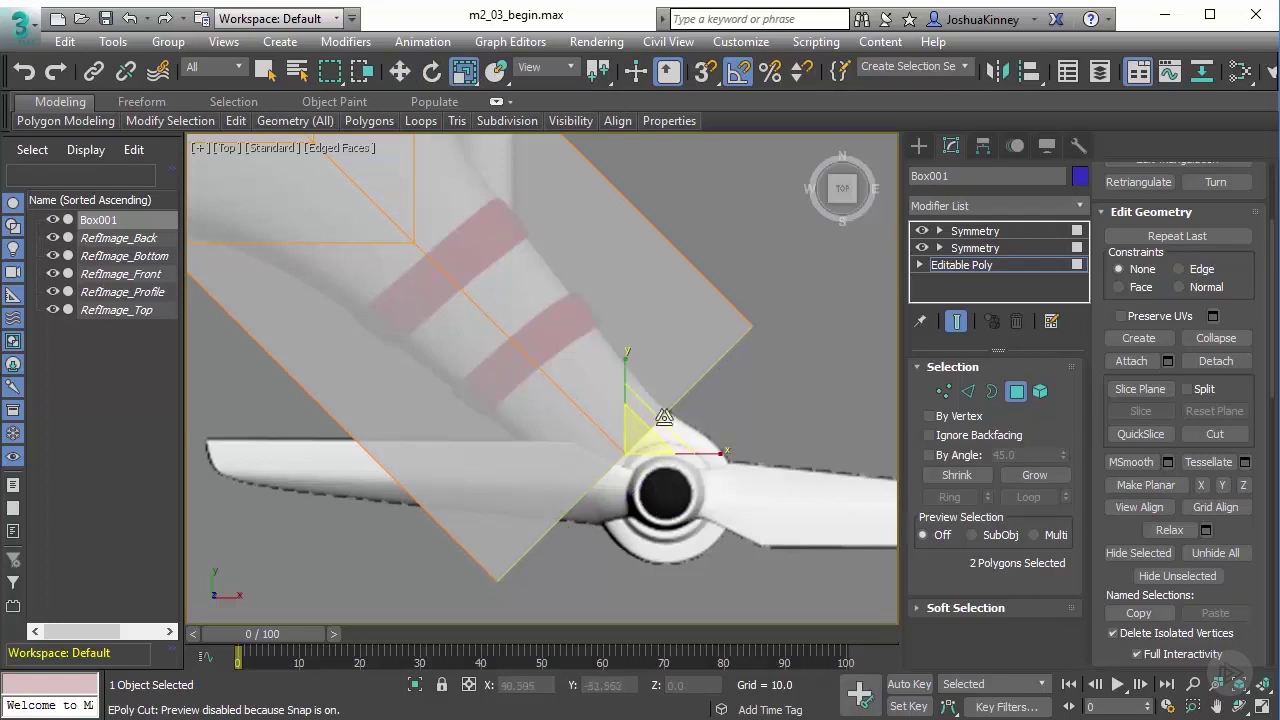
pyautogui.moveTo(662, 400); pyautogui.dragTo(675, 460, button='middle')
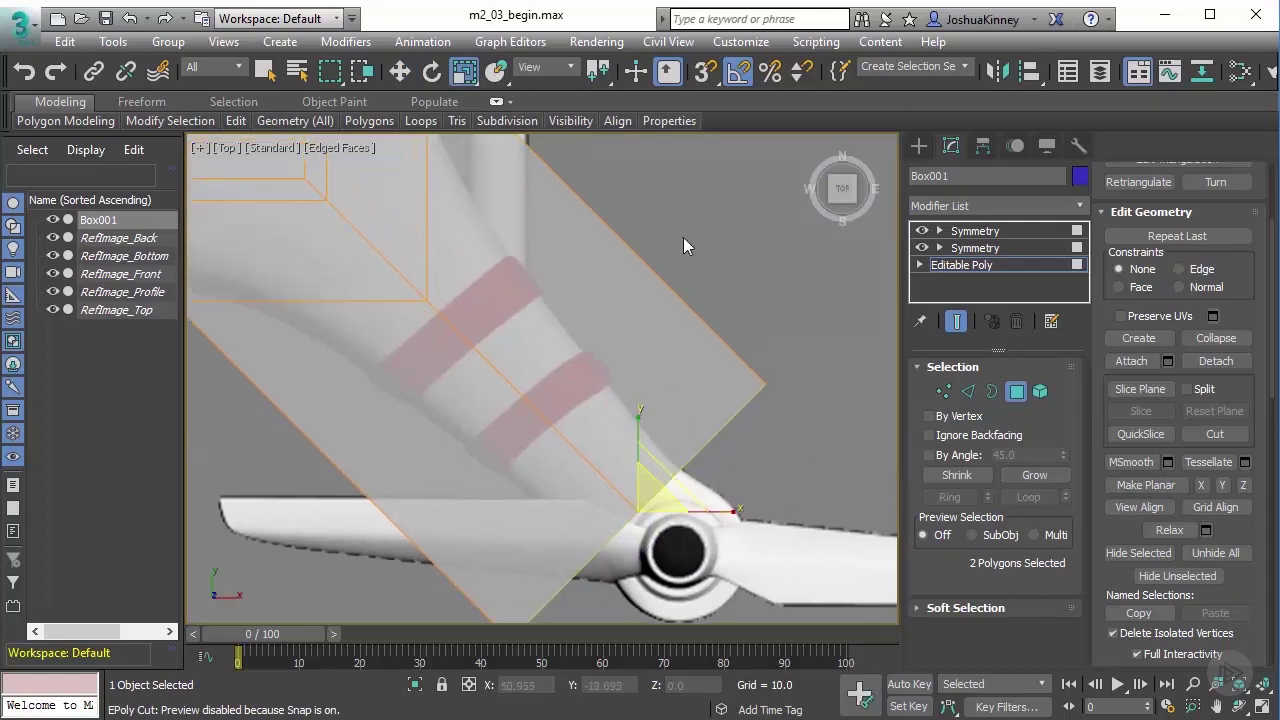
pyautogui.click(571, 68)
pyautogui.click(530, 137)
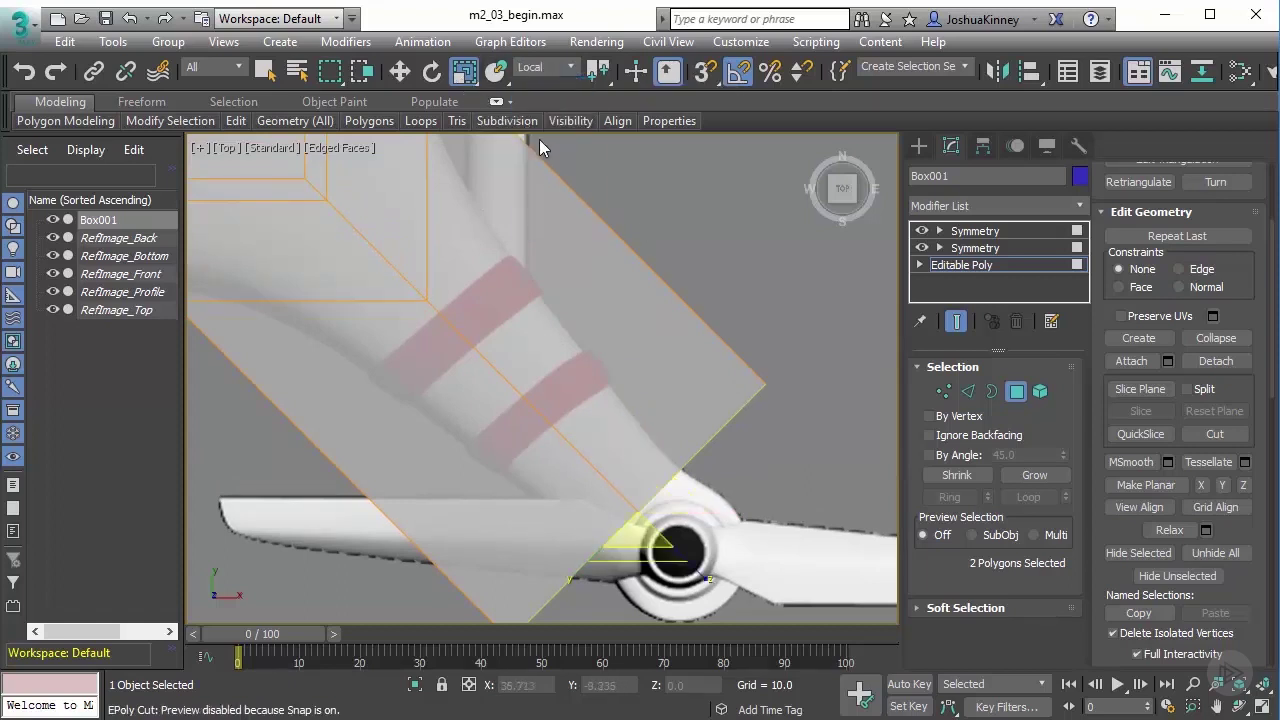
pyautogui.moveTo(675, 527); pyautogui.dragTo(668, 422, button='middle')
pyautogui.moveTo(564, 479); pyautogui.dragTo(684, 411)
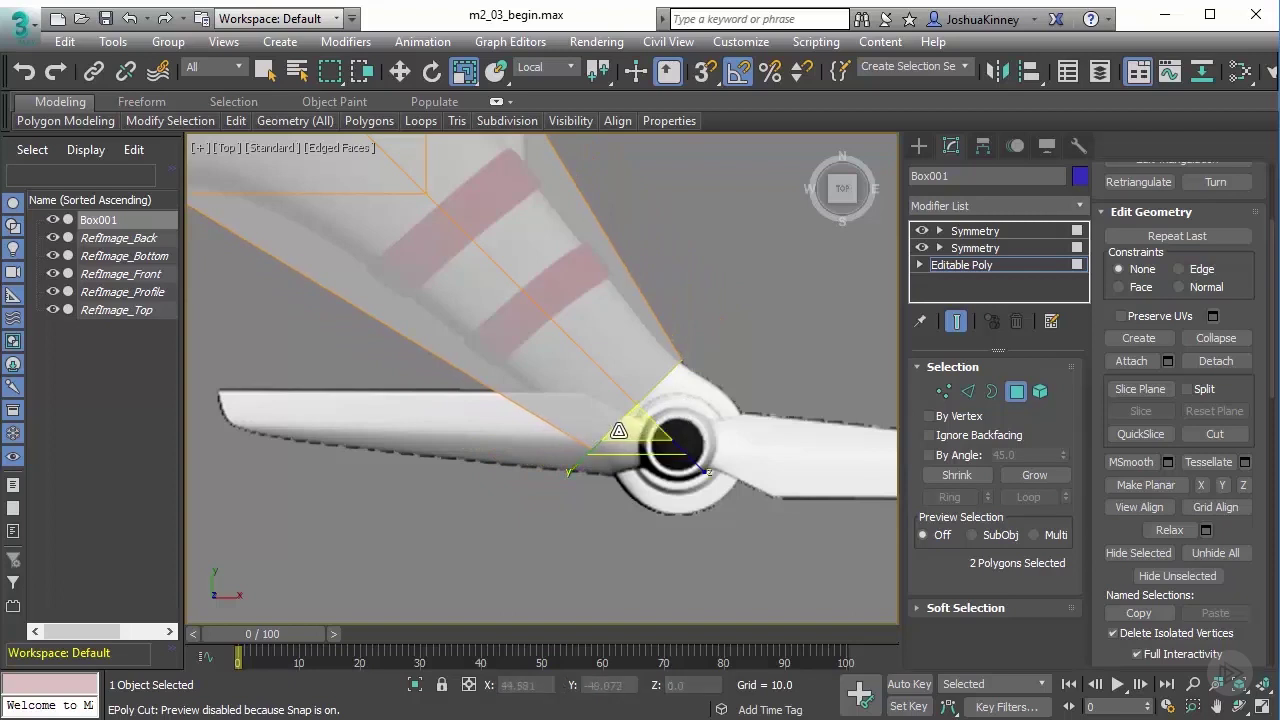
# - In the Front view, scale the arm-end polygons vertically along their local X axis to make the arm tip shorter in height
pyautogui.press('f')
pyautogui.moveTo(762, 294); pyautogui.dragTo(671, 343, button='middle')
pyautogui.scroll(4, 671, 343)
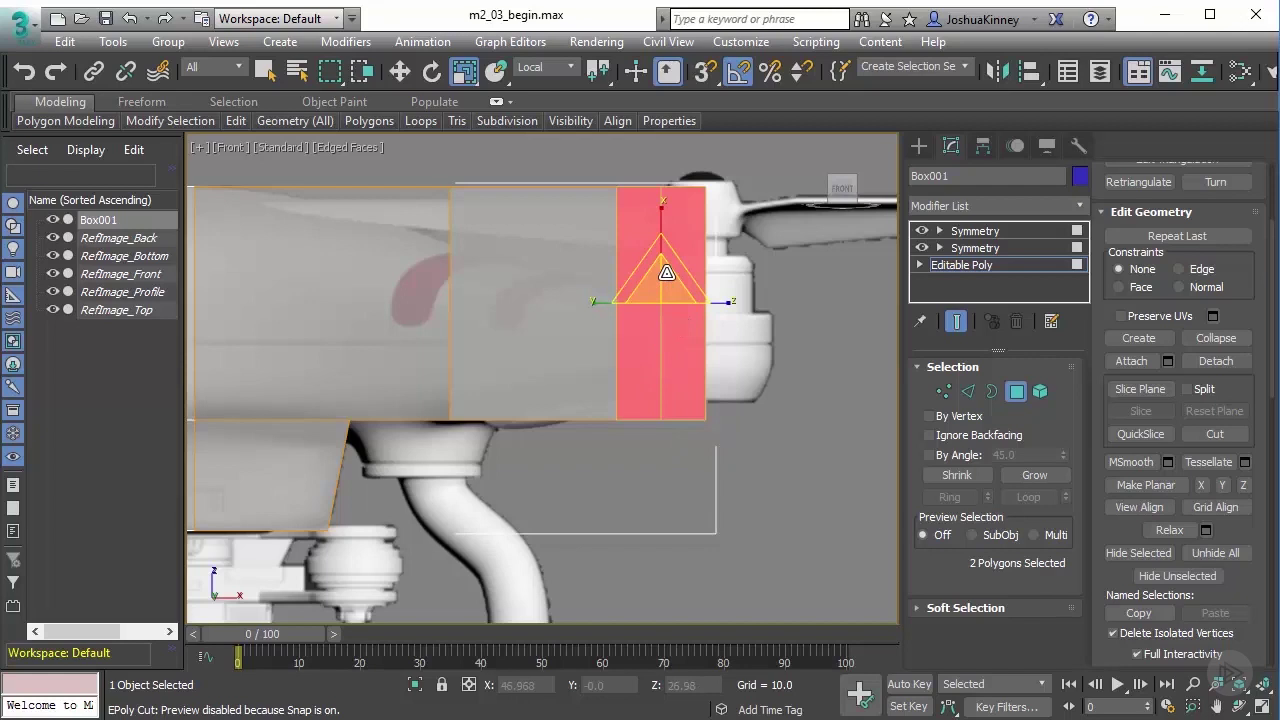
pyautogui.moveTo(661, 210); pyautogui.dragTo(664, 326)
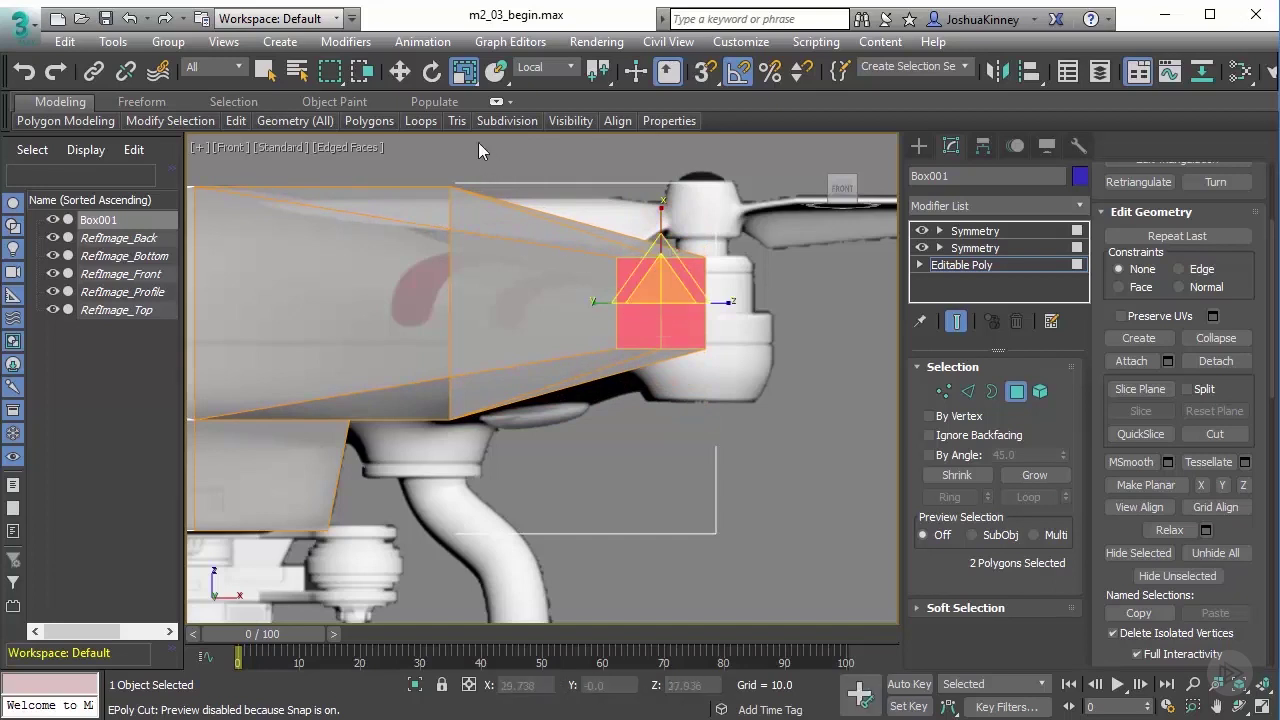
# - Lower the arm-end polygons to about Z 19.3 beside the motor housing and scale their height down slightly to match the reference
pyautogui.click(400, 72)
pyautogui.moveTo(657, 243); pyautogui.dragTo(660, 277)
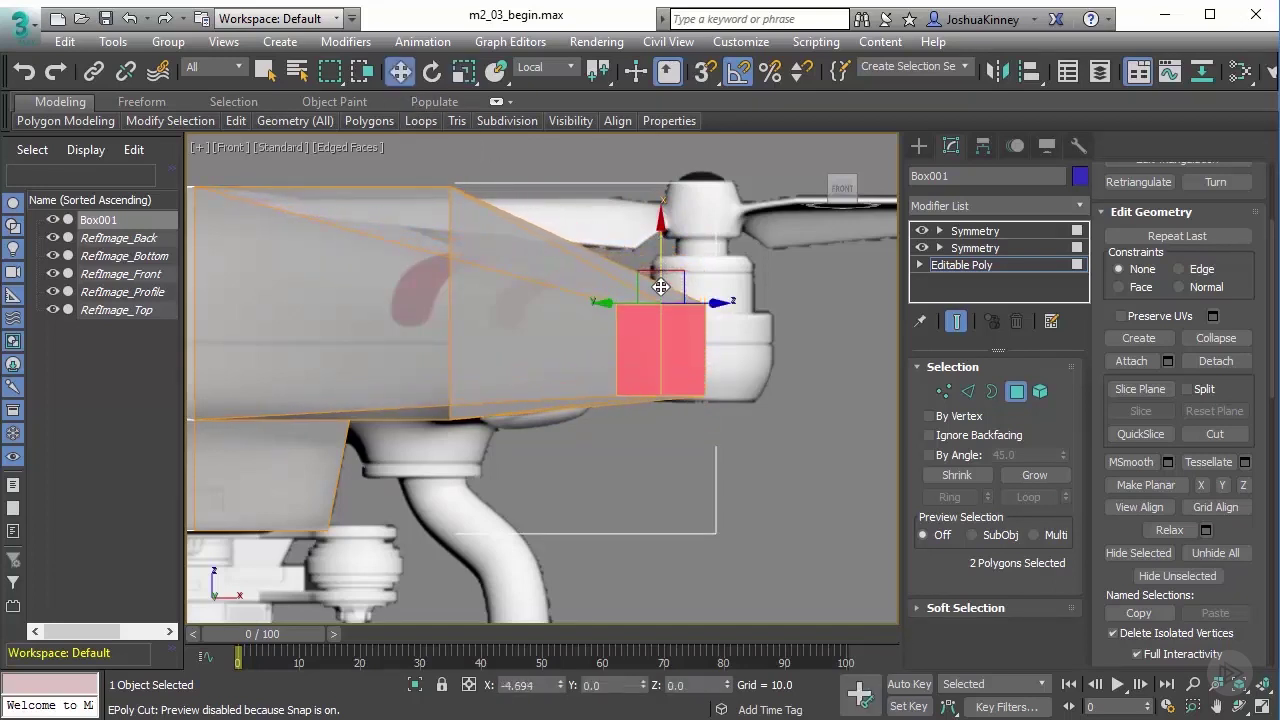
pyautogui.moveTo(474, 306); pyautogui.dragTo(573, 298, button='middle')
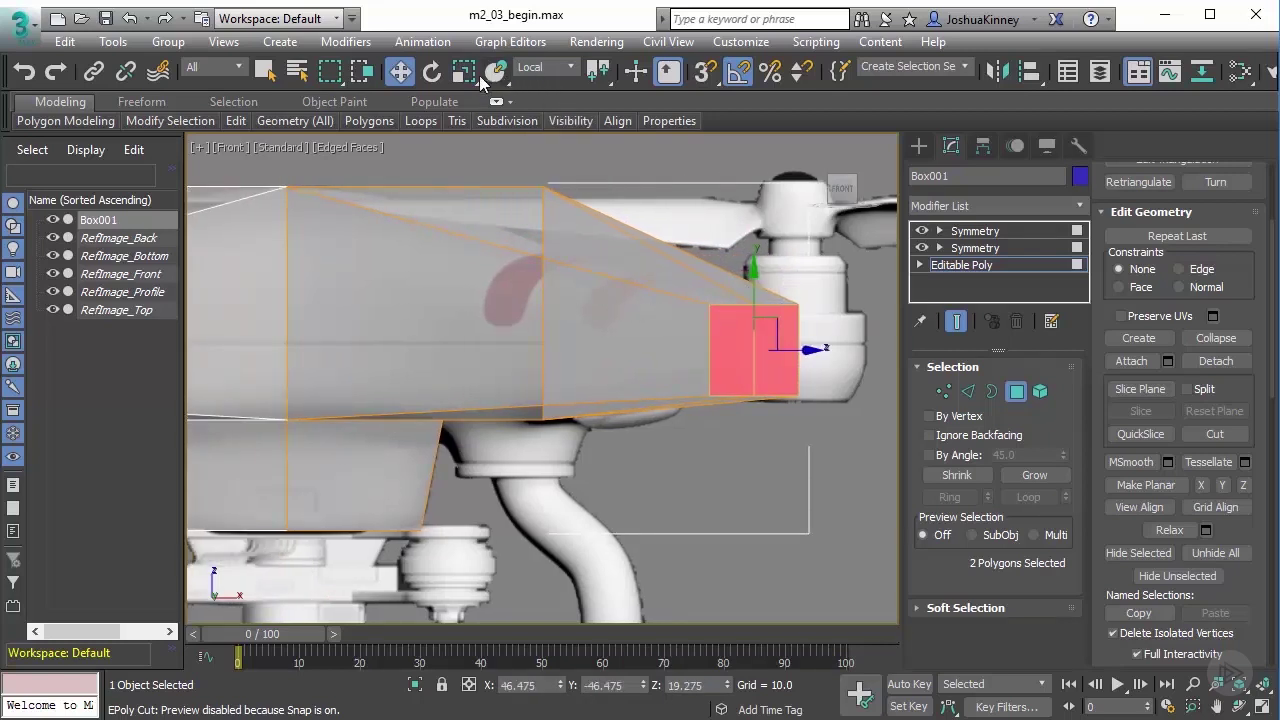
pyautogui.press('r')
pyautogui.moveTo(758, 266); pyautogui.dragTo(754, 286)
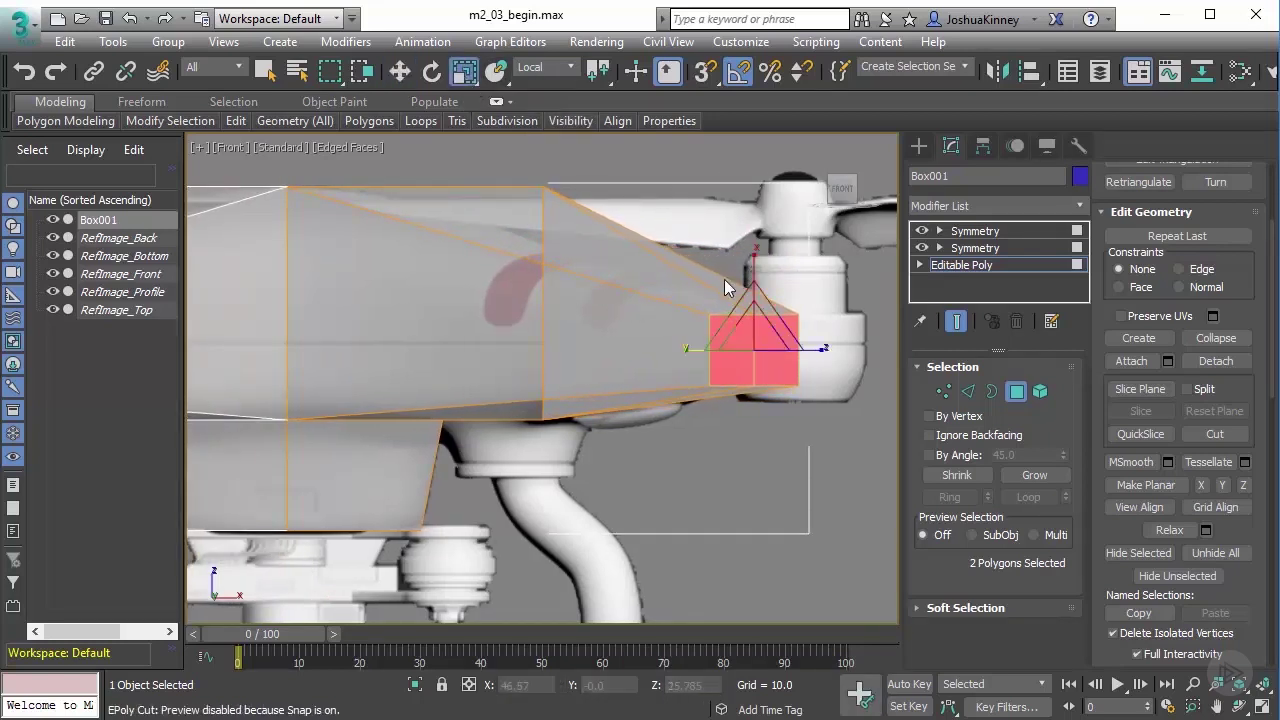
# - In vertex mode, select the three outer top vertices of the quarter body, leaving out the top vertex at its centre
pyautogui.click(399, 70)
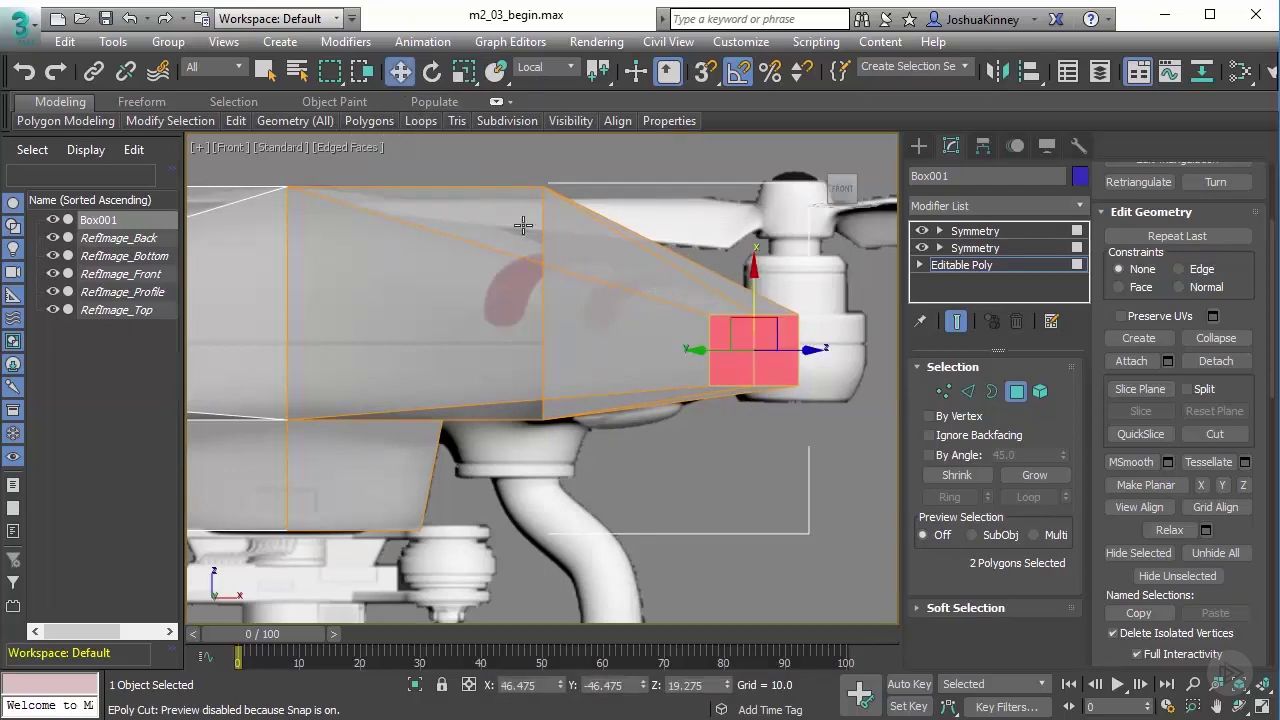
pyautogui.moveTo(542, 223); pyautogui.dragTo(572, 231, button='middle')
pyautogui.scroll(2, 555, 216)
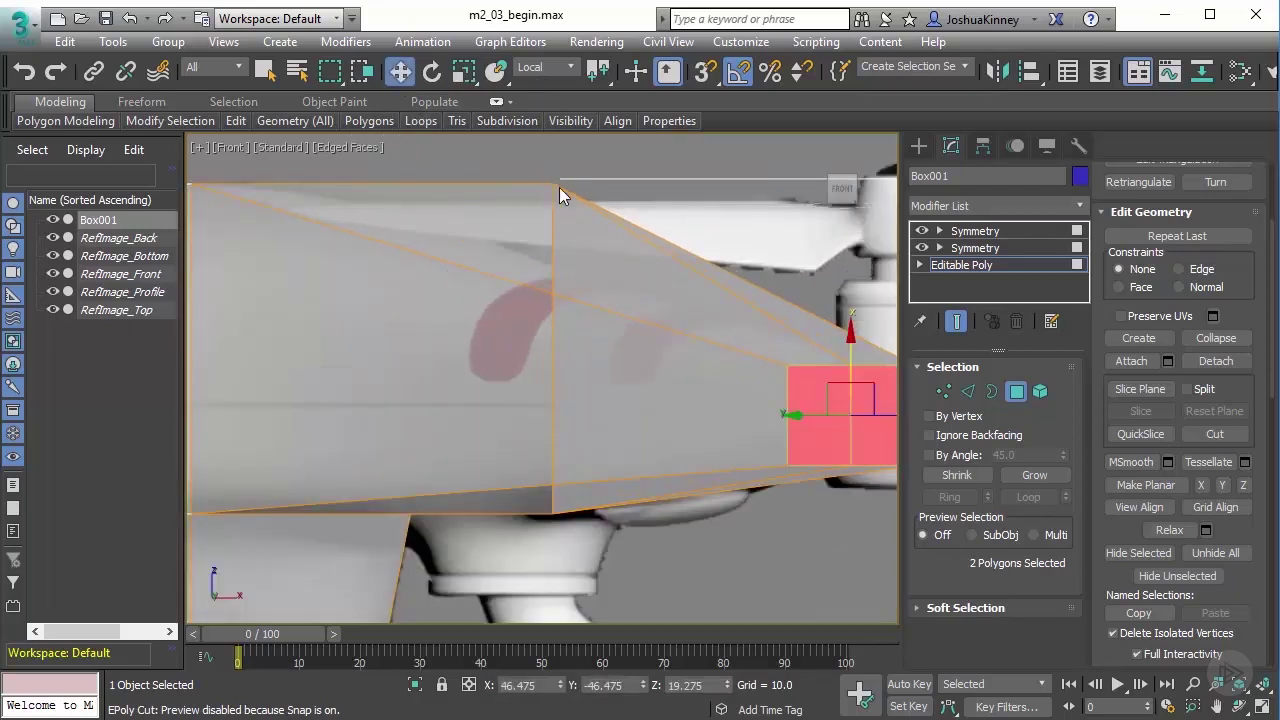
pyautogui.moveTo(559, 187); pyautogui.dragTo(672, 194, button='middle')
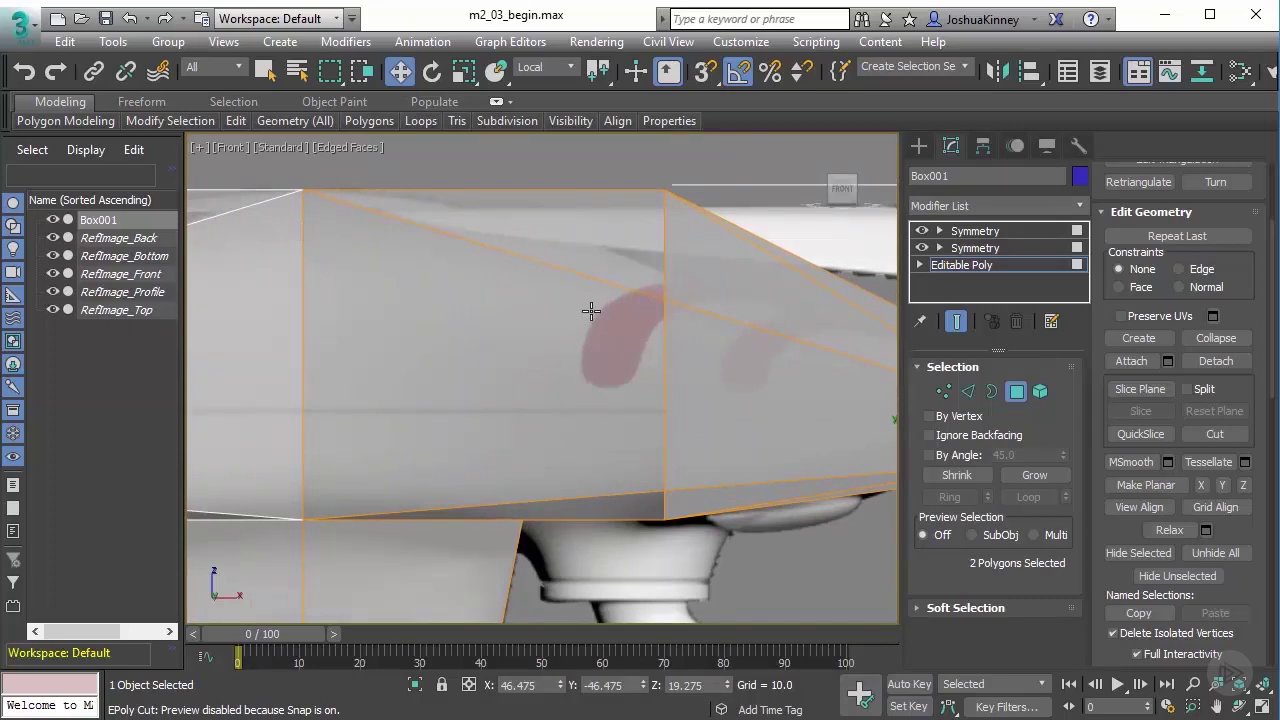
pyautogui.press('p')
pyautogui.keyDown('alt'); pyautogui.moveTo(595, 299); pyautogui.dragTo(541, 347, button='middle'); pyautogui.keyUp('alt')
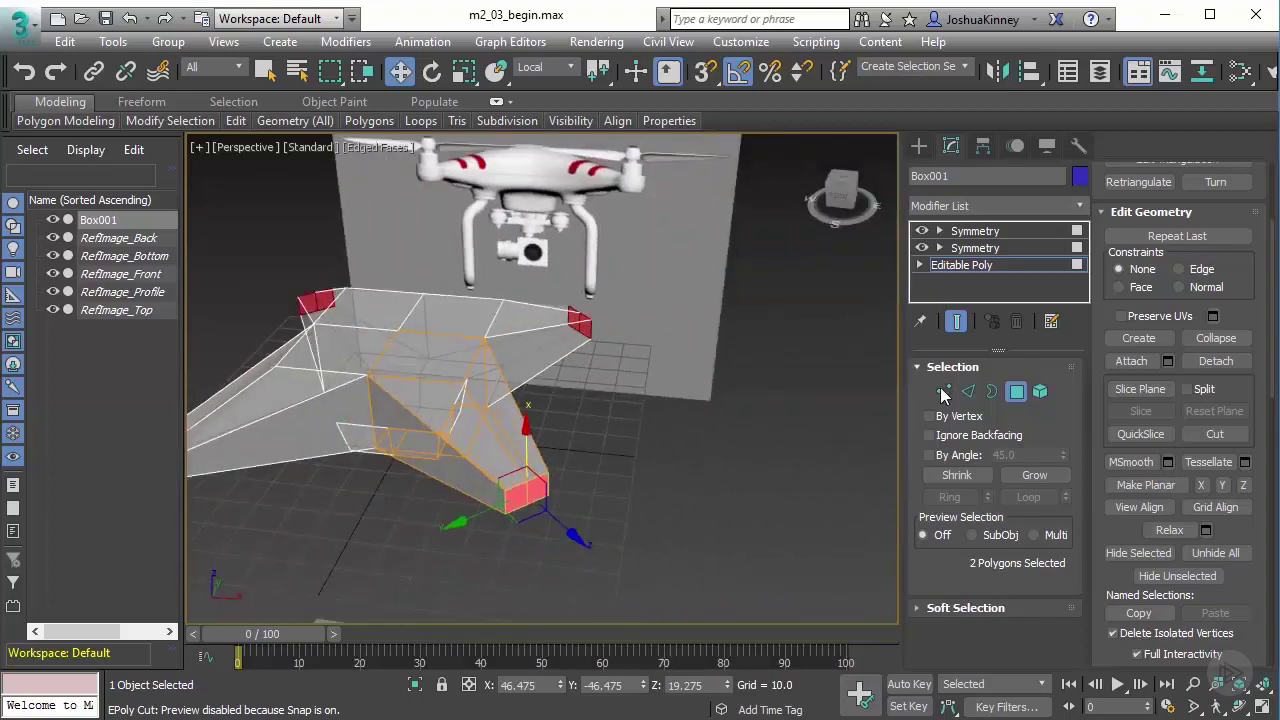
pyautogui.click(943, 391)
pyautogui.scroll(4, 448, 375)
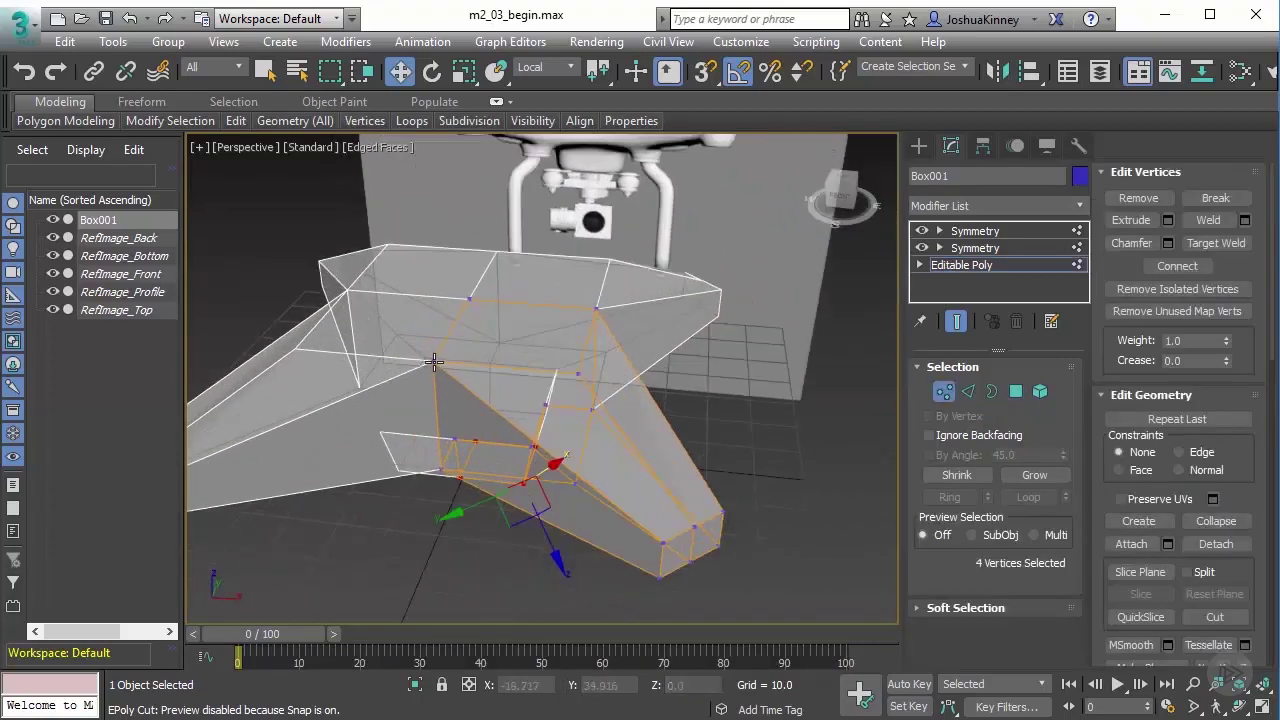
pyautogui.click(437, 364)
pyautogui.keyDown('ctrl'); pyautogui.click(596, 308); pyautogui.keyUp('ctrl')
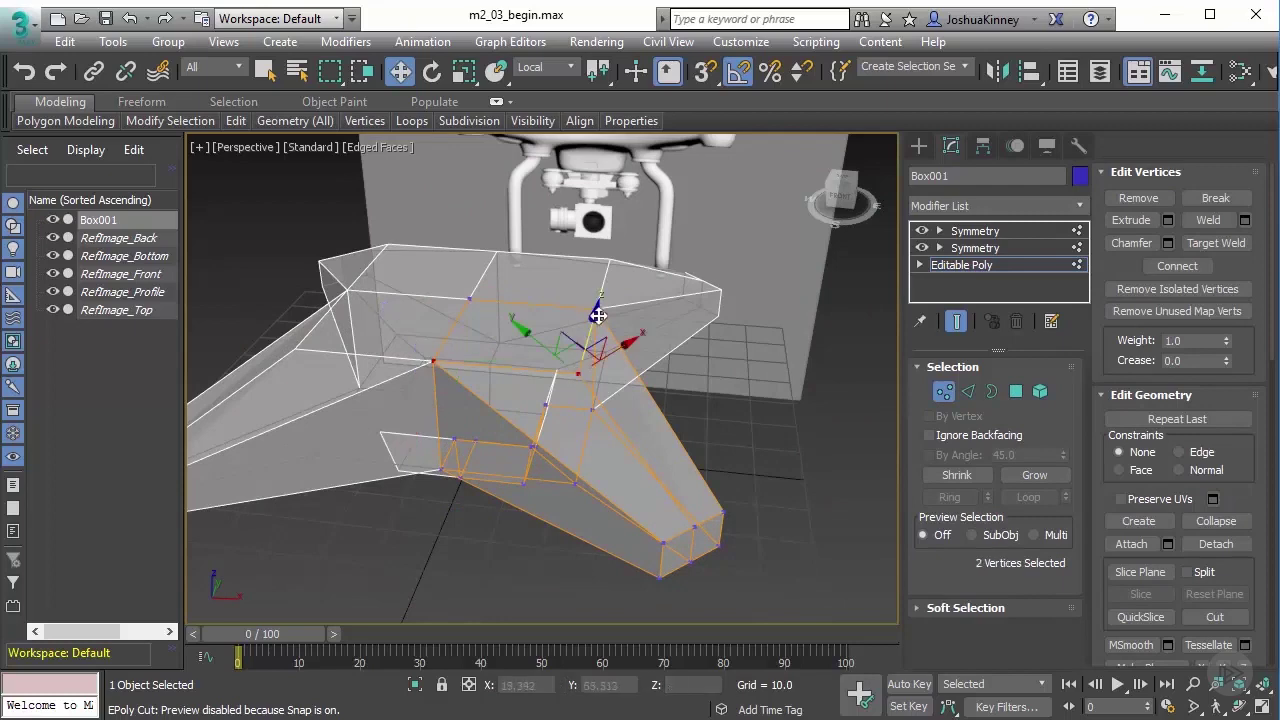
pyautogui.keyDown('alt'); pyautogui.moveTo(523, 354); pyautogui.dragTo(544, 297, button='middle'); pyautogui.keyUp('alt')
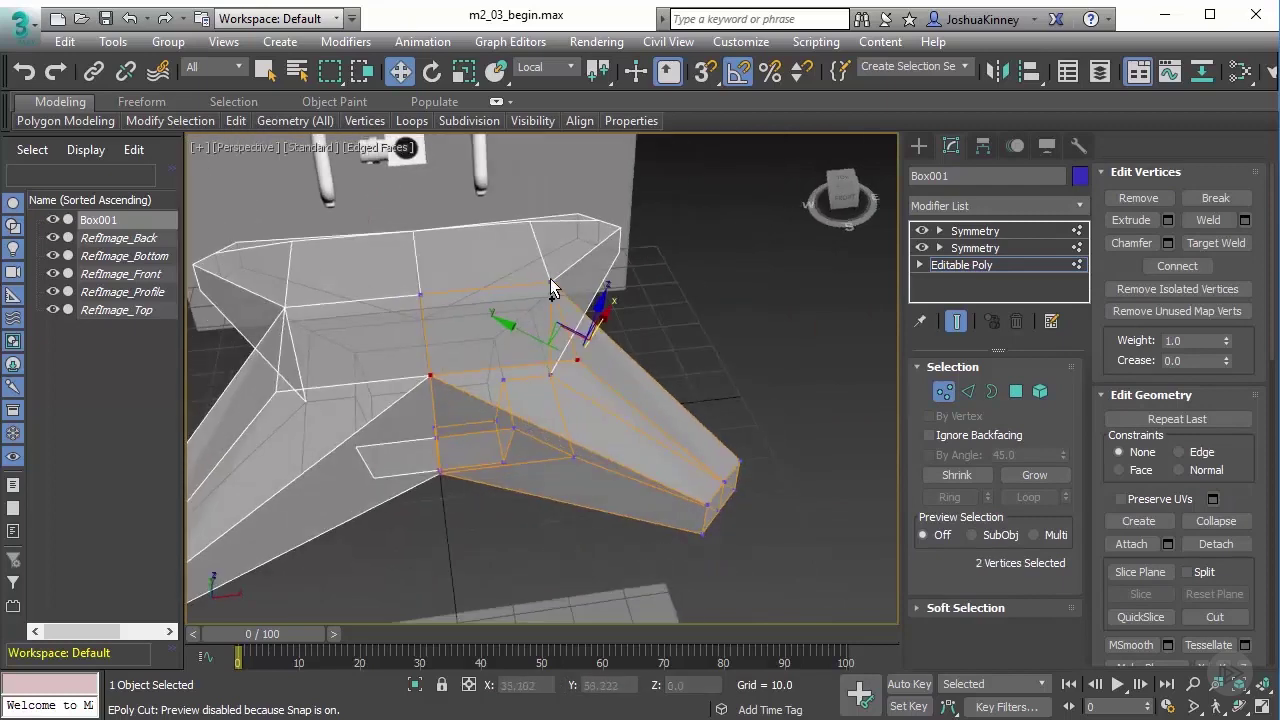
pyautogui.keyDown('ctrl'); pyautogui.click(551, 283); pyautogui.keyUp('ctrl')
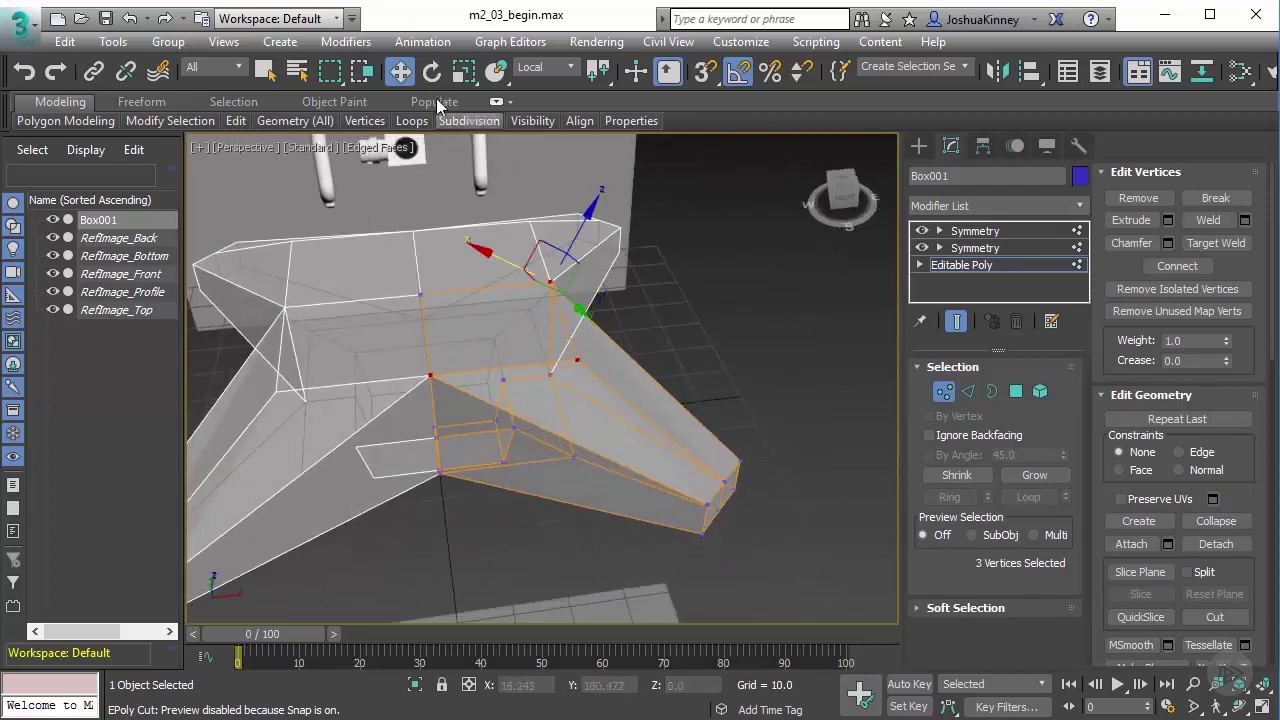
# - Using the View coordinate system, lower the three selected vertices in the Front view to about Z 30.1 to follow the reference hull
pyautogui.click(557, 66)
pyautogui.click(535, 84)
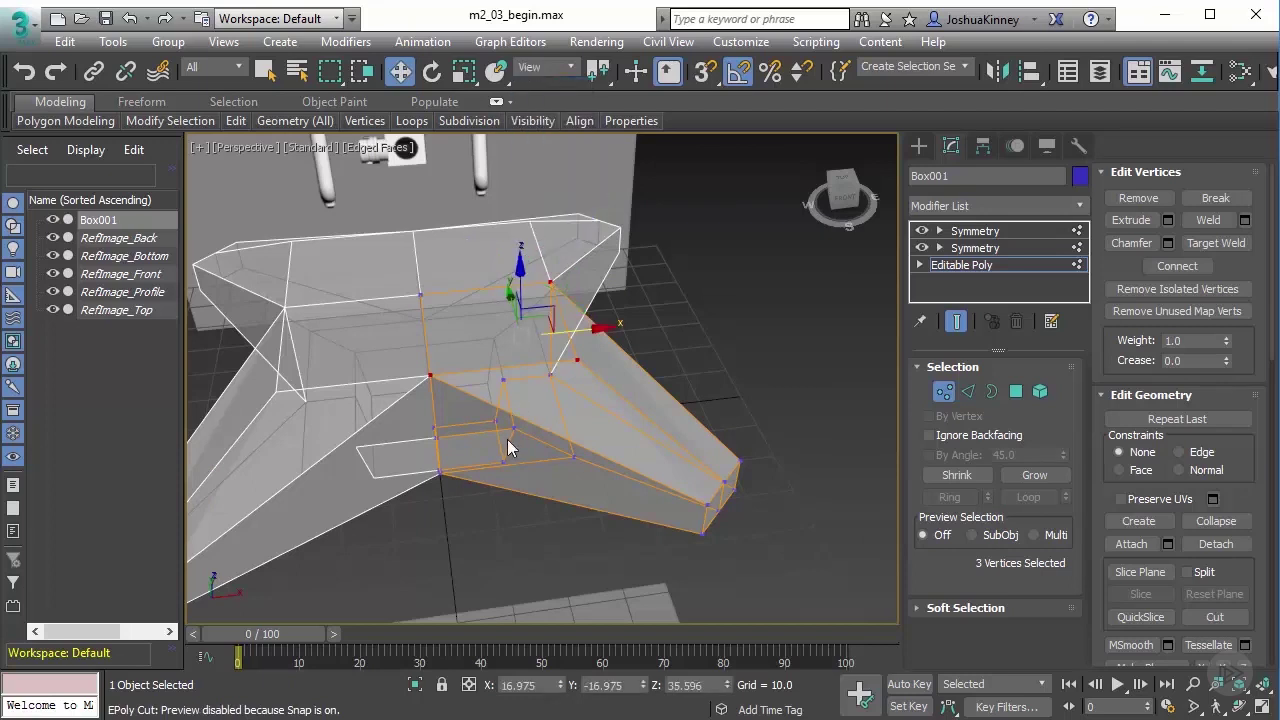
pyautogui.press('f')
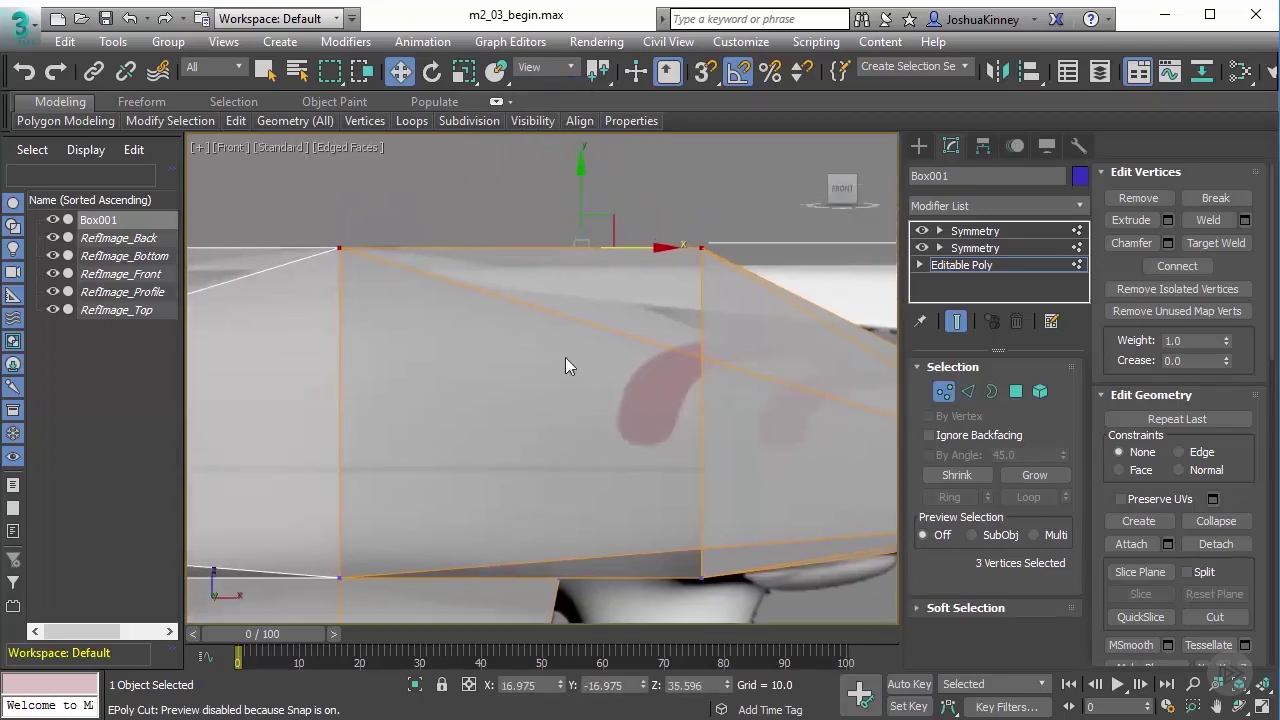
pyautogui.moveTo(582, 186); pyautogui.dragTo(584, 262)
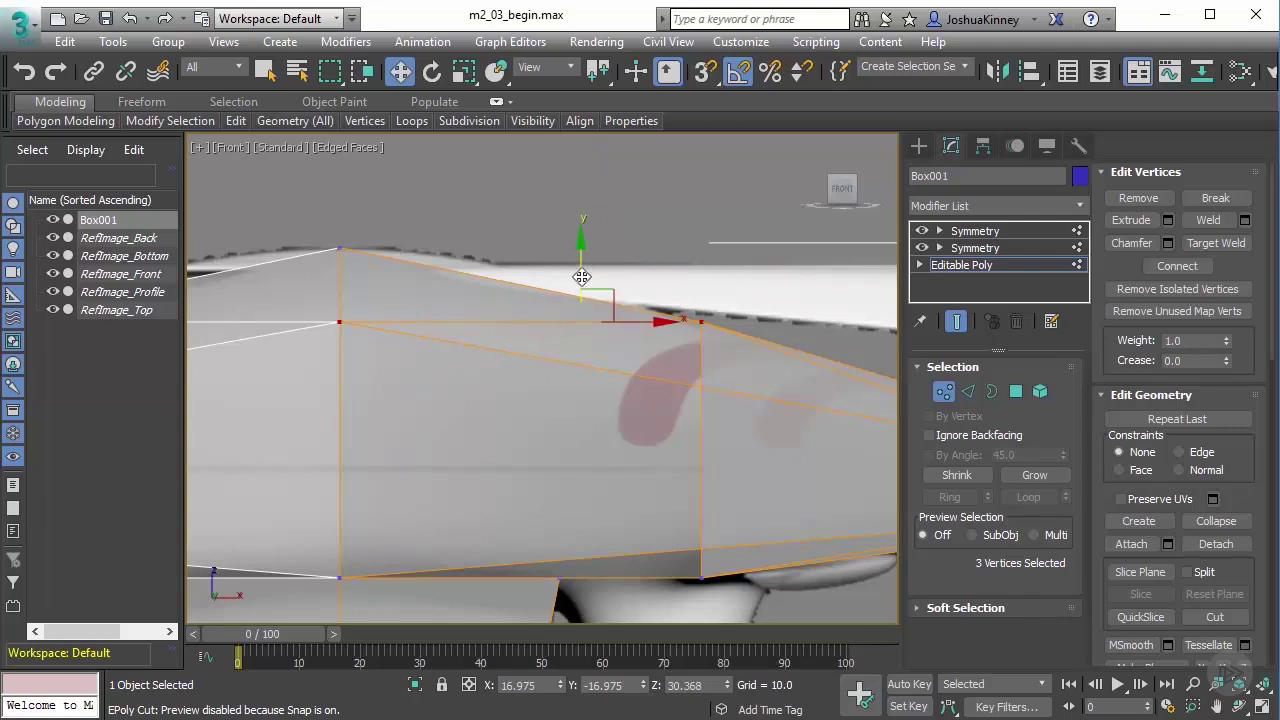
pyautogui.moveTo(577, 276); pyautogui.dragTo(578, 276)
pyautogui.moveTo(514, 317); pyautogui.dragTo(516, 327, button='middle')
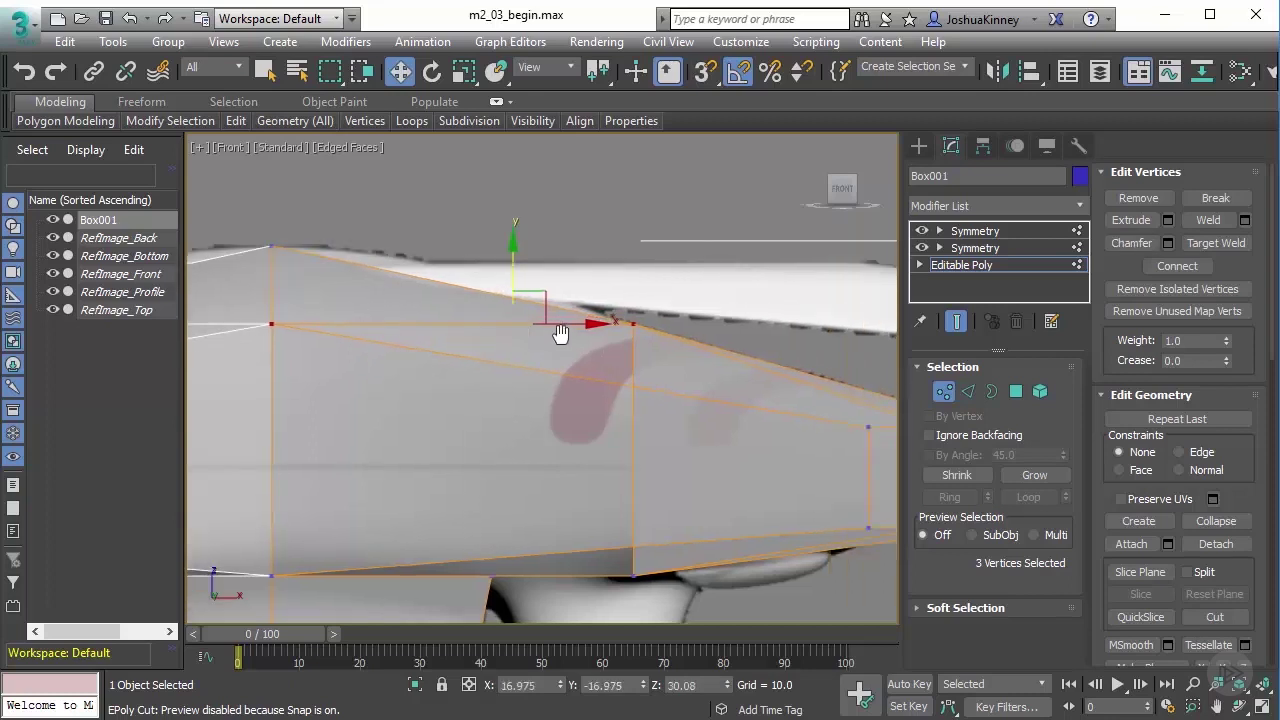
pyautogui.scroll(-2, 524, 358)
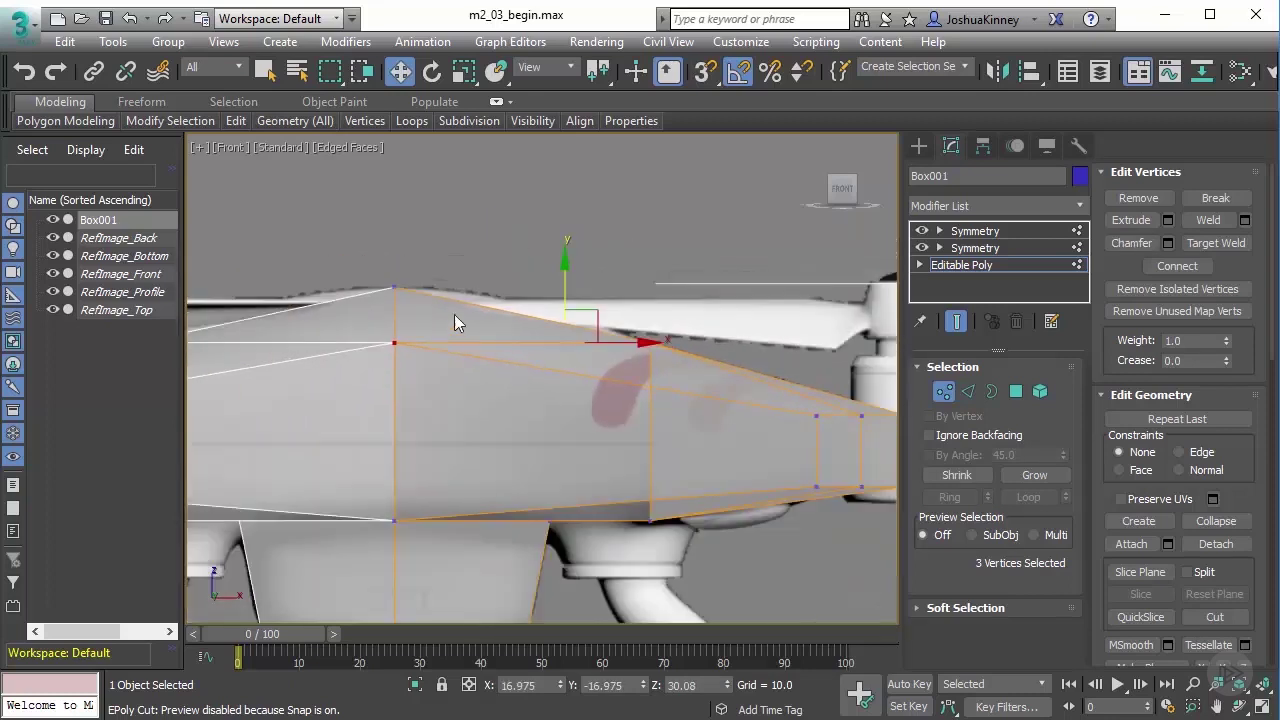
pyautogui.scroll(-3, 544, 334)
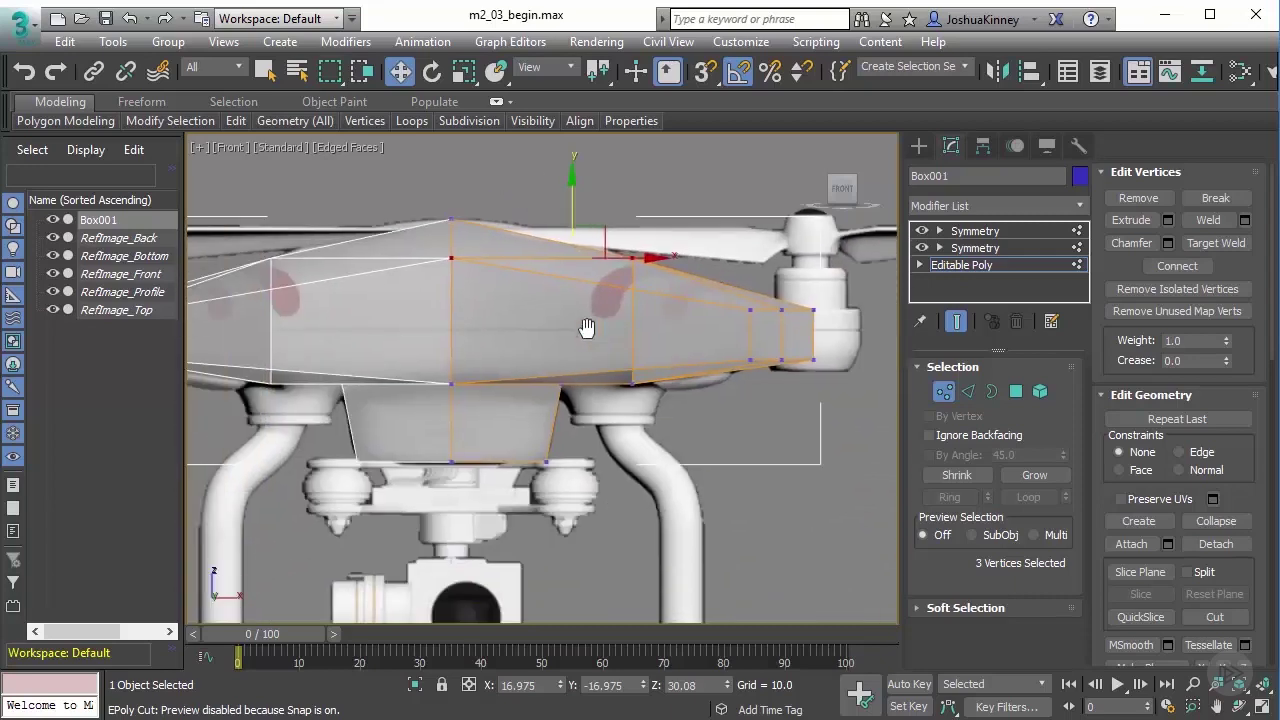
pyautogui.scroll(2, 533, 382)
# - Switch to the Perspective view, inspect the reshaped hull from several angles, and leave vertex mode for the whole object
pyautogui.press('p')
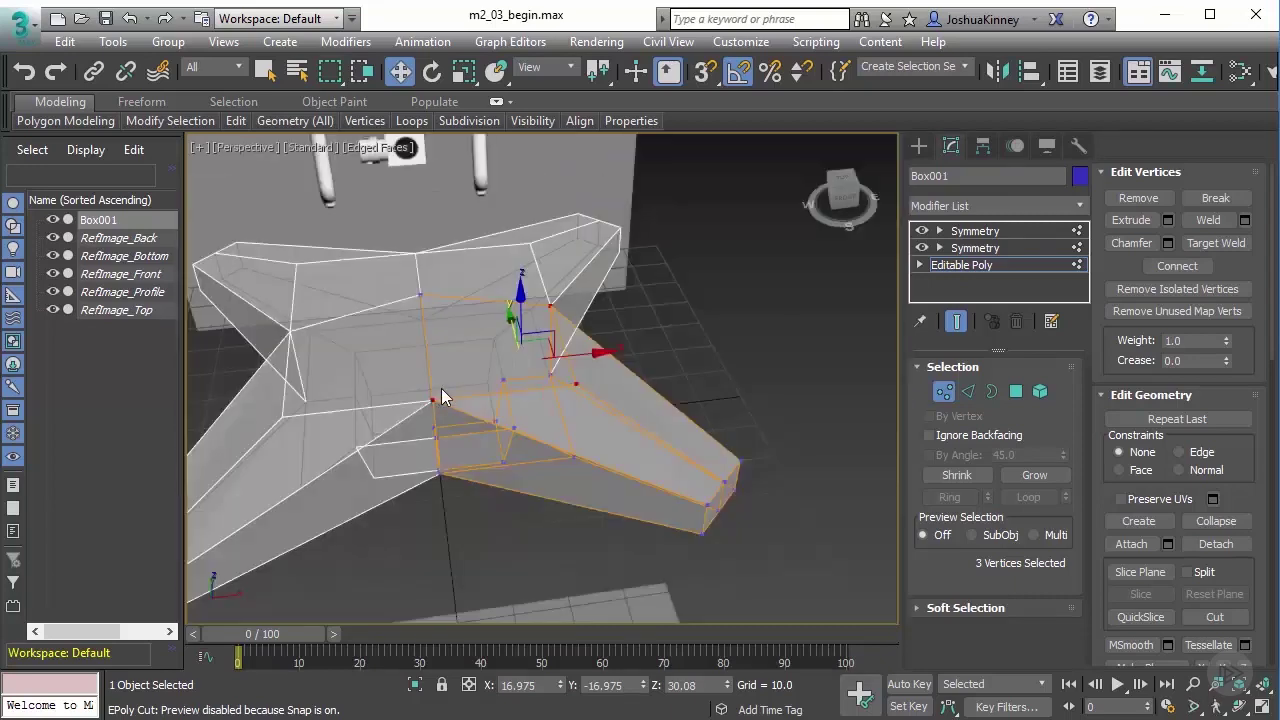
pyautogui.keyDown('alt'); pyautogui.moveTo(441, 388); pyautogui.dragTo(526, 415, button='middle'); pyautogui.keyUp('alt')
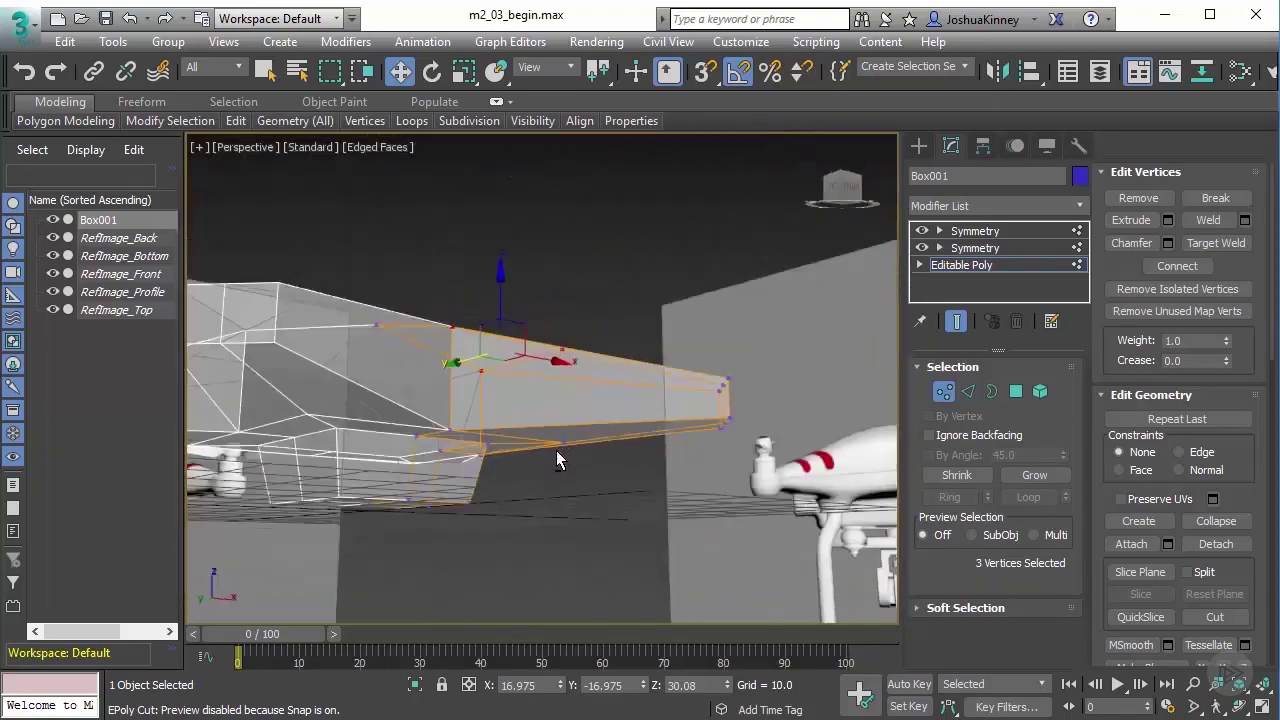
pyautogui.keyDown('alt'); pyautogui.moveTo(552, 459); pyautogui.dragTo(539, 488, button='middle'); pyautogui.keyUp('alt')
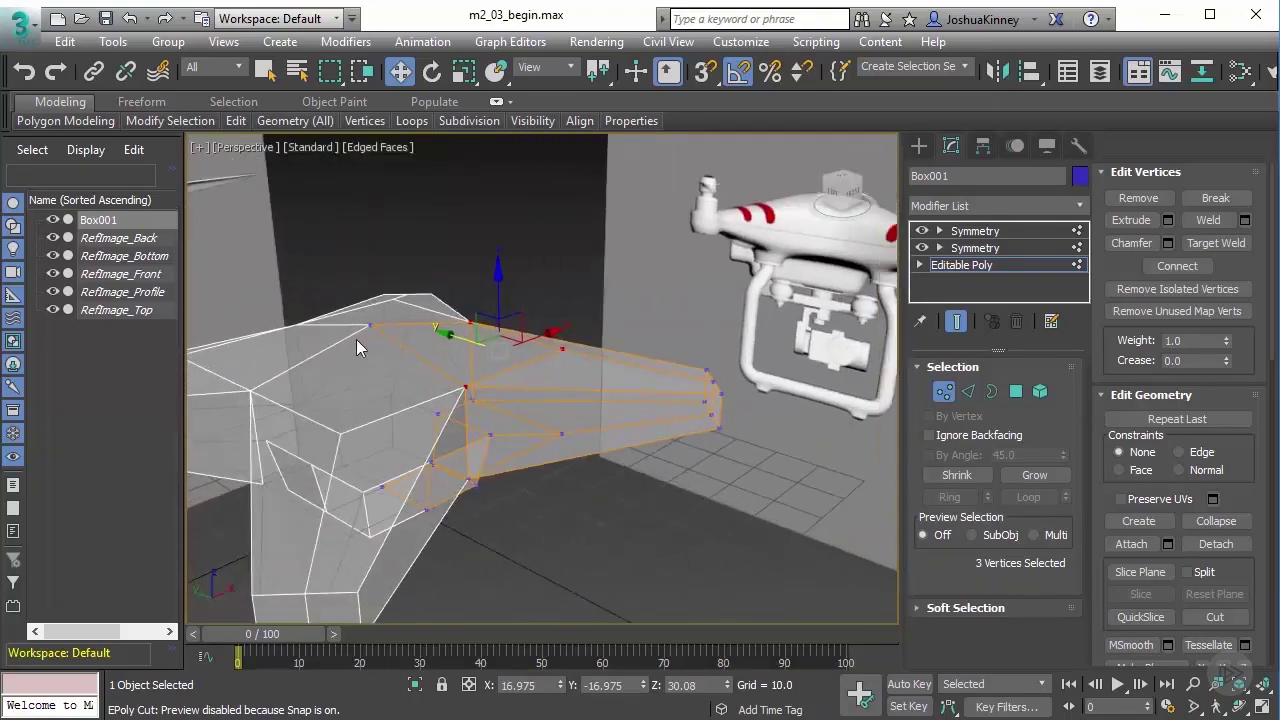
pyautogui.keyDown('alt'); pyautogui.moveTo(485, 345); pyautogui.dragTo(414, 353, button='middle'); pyautogui.keyUp('alt')
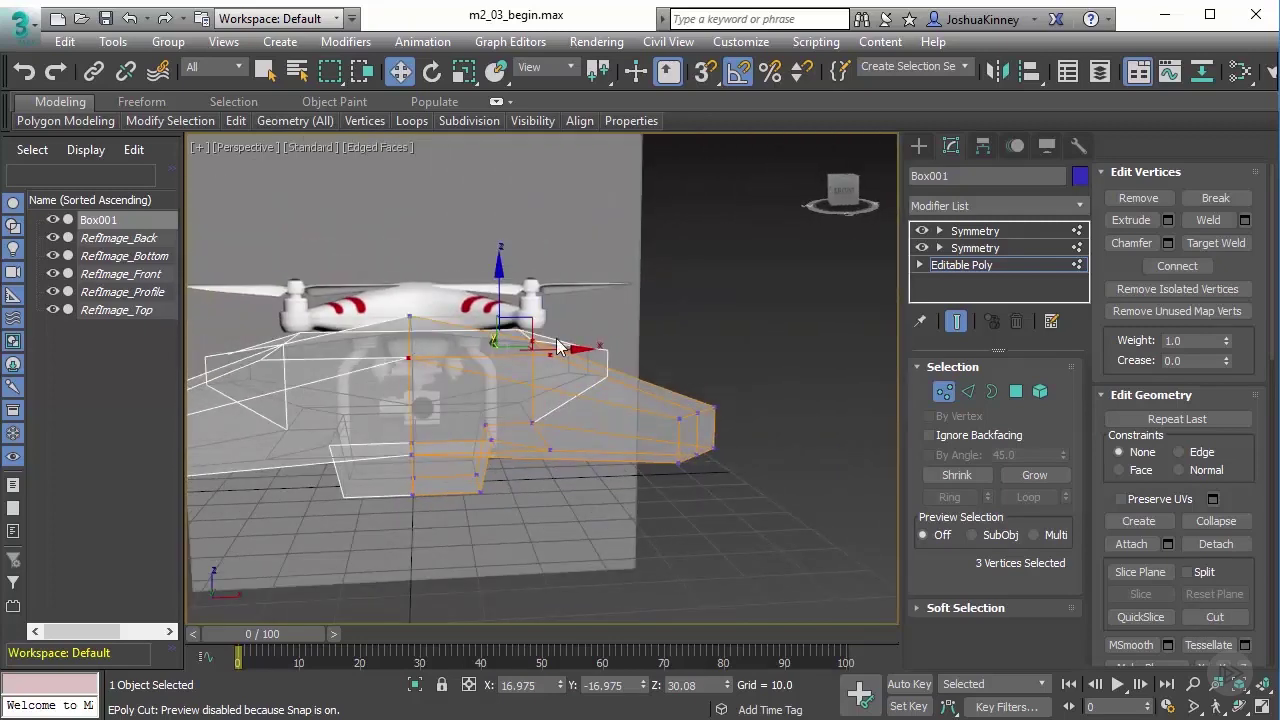
pyautogui.click(960, 265)
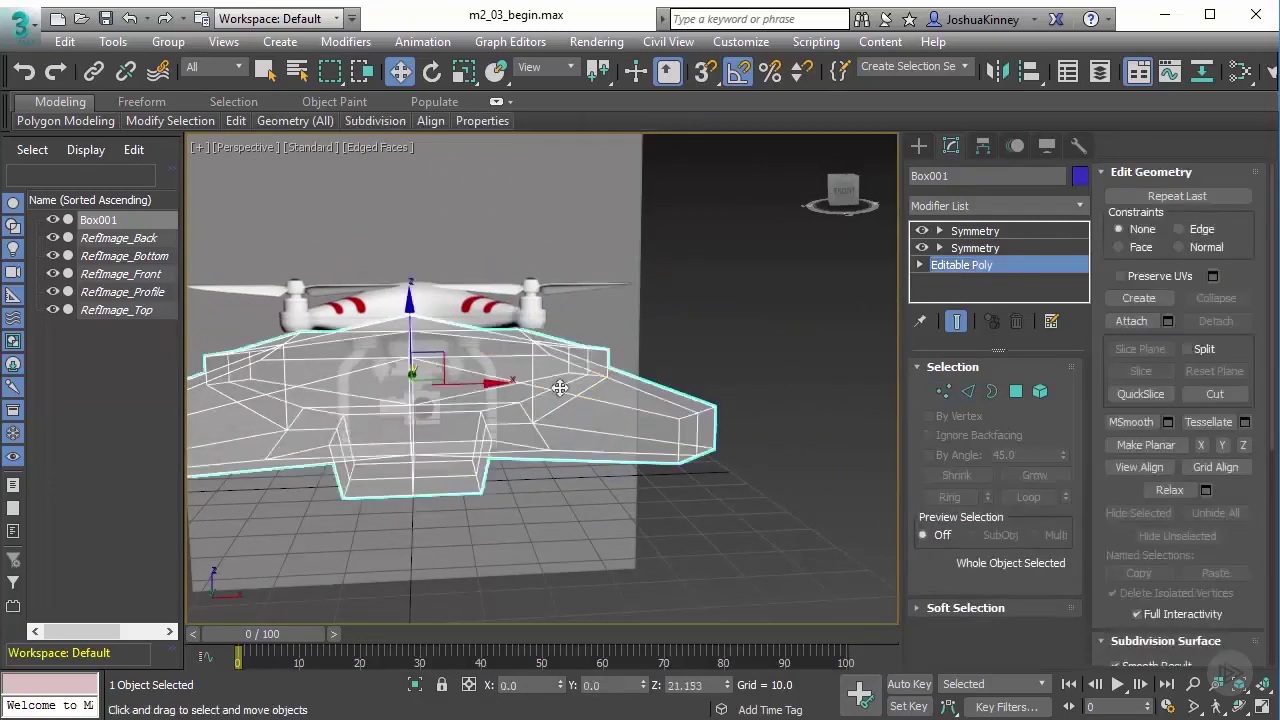
# - Add an OpenSubdiv modifier to the drone body and place it above both Symmetry modifiers in the stack
pyautogui.moveTo(520, 450)
pyautogui.keyDown('alt'); pyautogui.mouseDown(button='middle')
pyautogui.moveTo(495, 440)
pyautogui.moveTo(535, 441)
pyautogui.mouseUp(button='middle'); pyautogui.keyUp('alt')
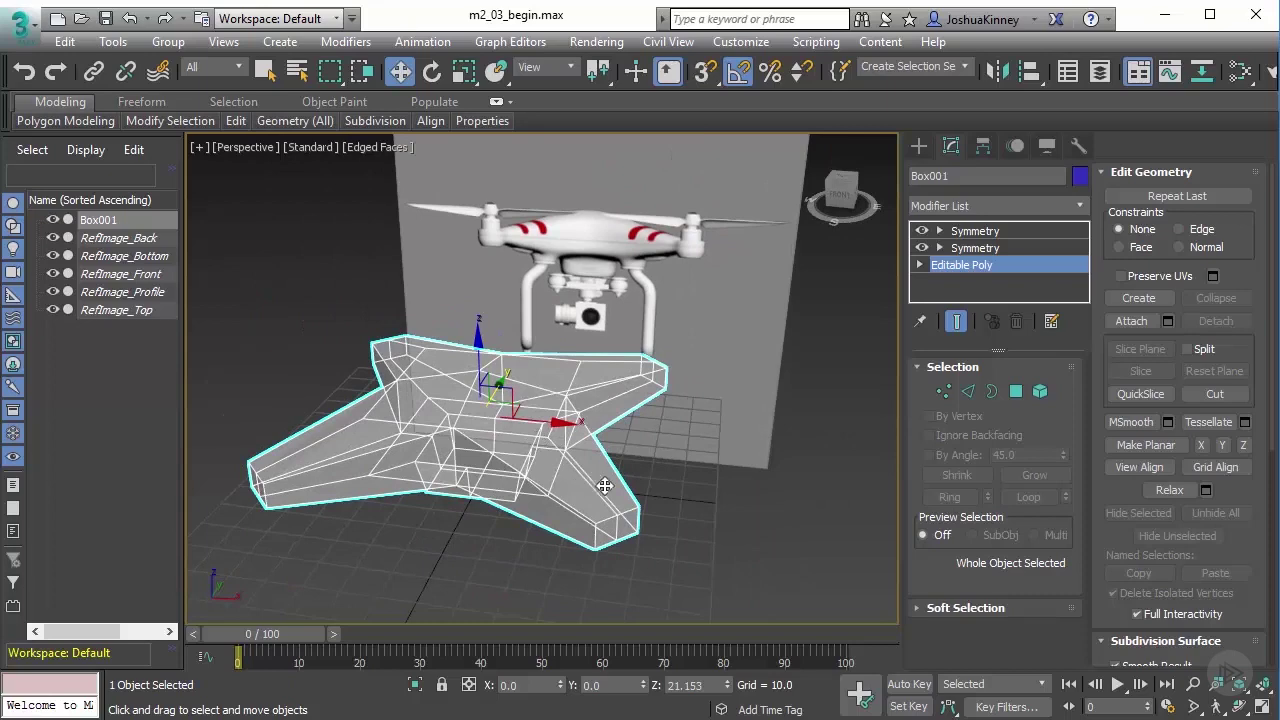
pyautogui.click(1068, 206)
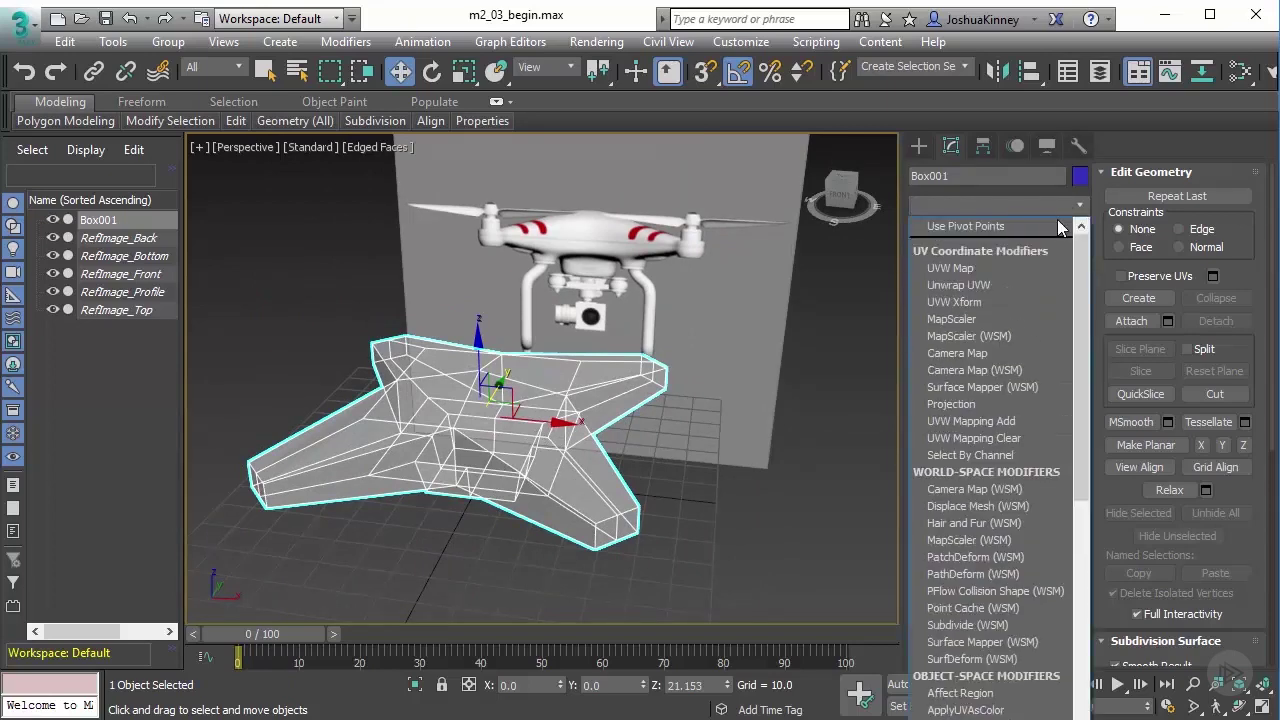
pyautogui.scroll(-10, 1000, 400)
pyautogui.click(965, 228)
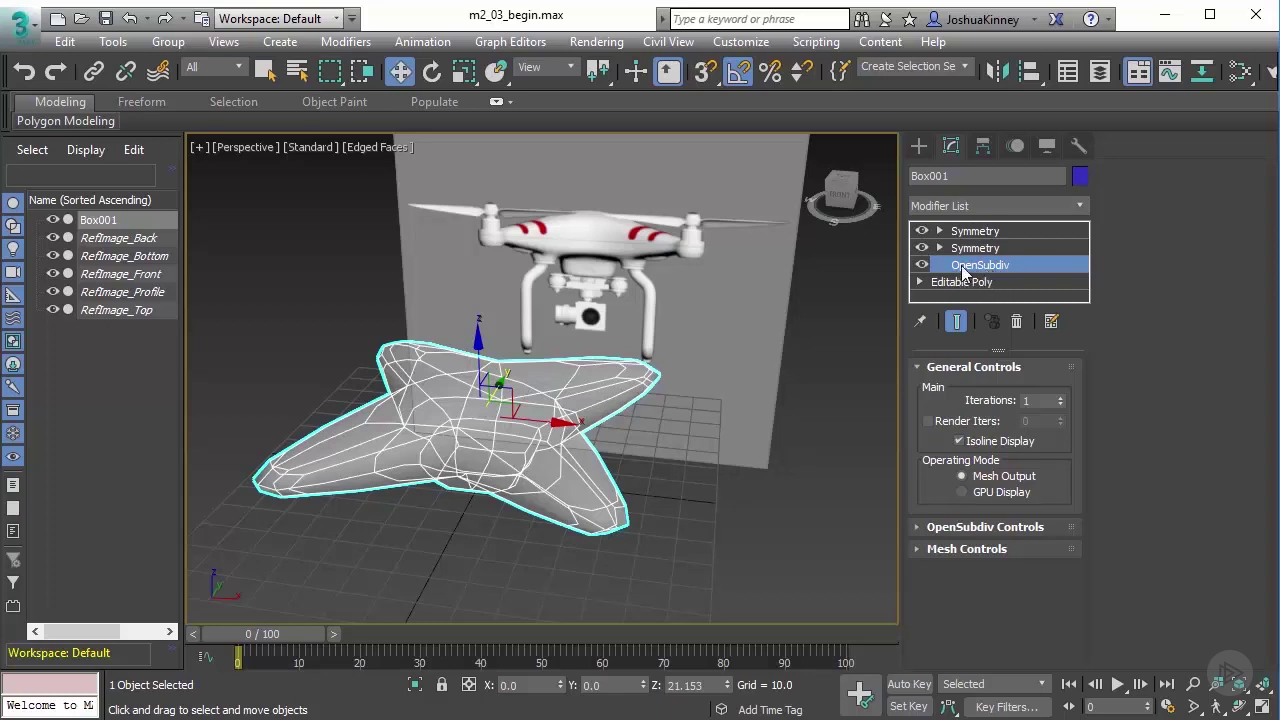
pyautogui.moveTo(963, 270); pyautogui.dragTo(992, 232)
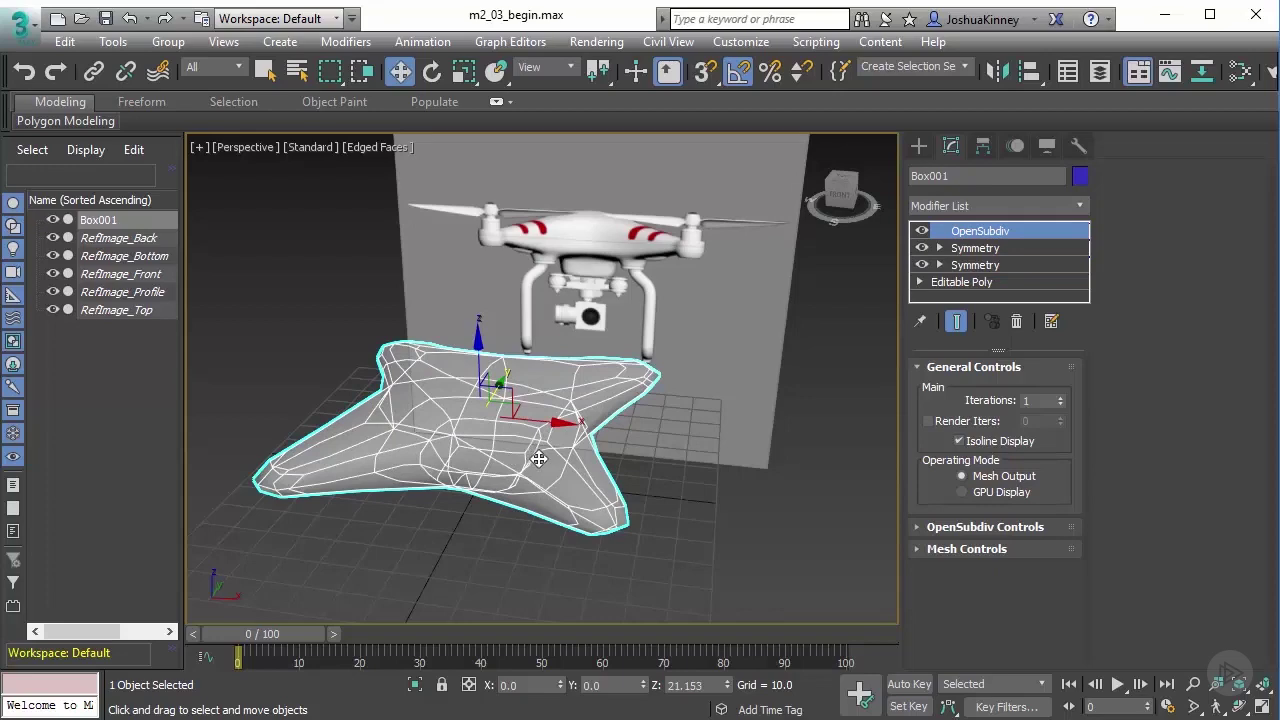
# - Turn off the body's see-through display and set the OpenSubdiv iterations to 2
pyautogui.hotkey('alt', 'x')
pyautogui.keyDown('alt'); pyautogui.moveTo(500, 463); pyautogui.dragTo(540, 429, button='middle'); pyautogui.keyUp('alt')
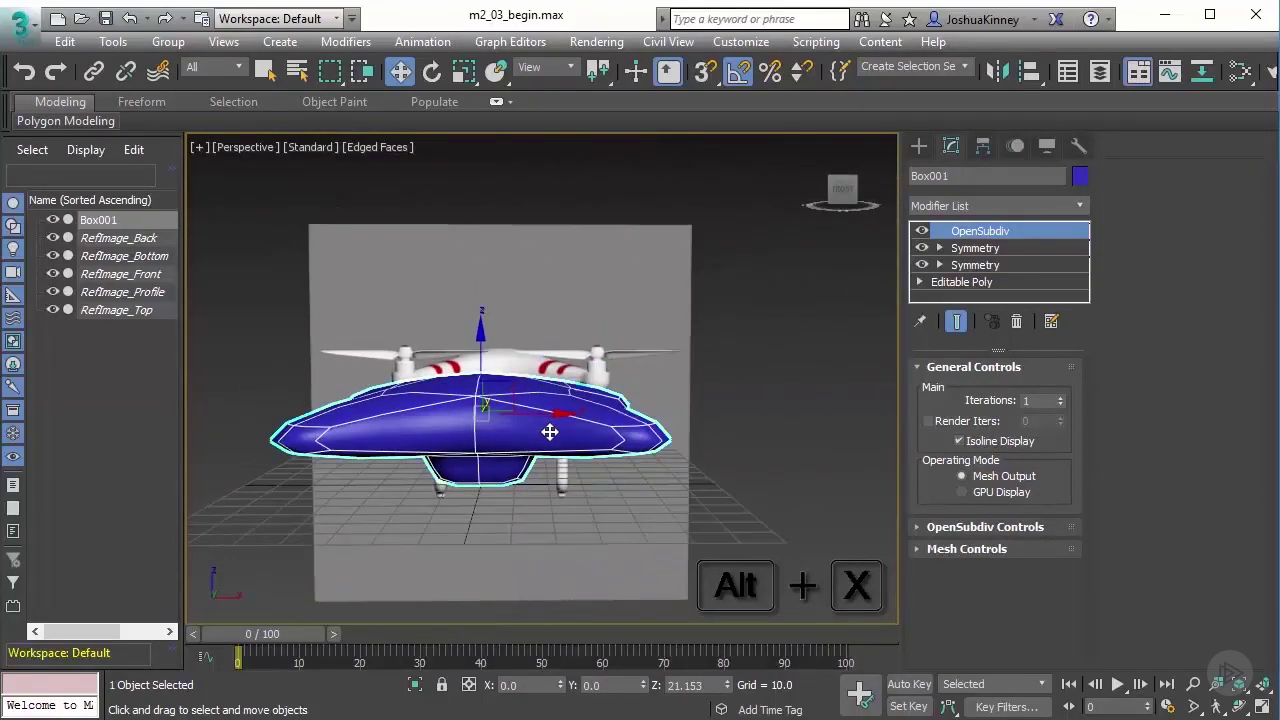
pyautogui.click(1061, 397)
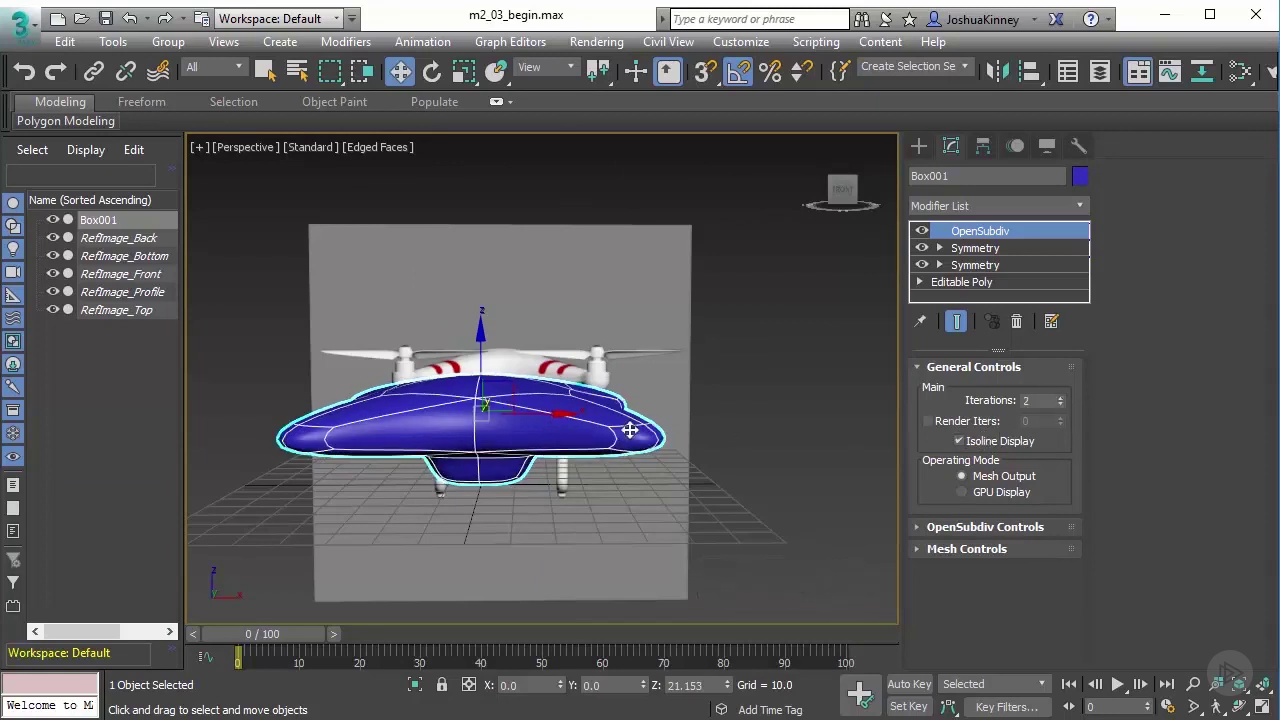
# - Compare the smoothed body with the reference in the Top view using see-through display, and return to an opaque Perspective view
pyautogui.press('t')
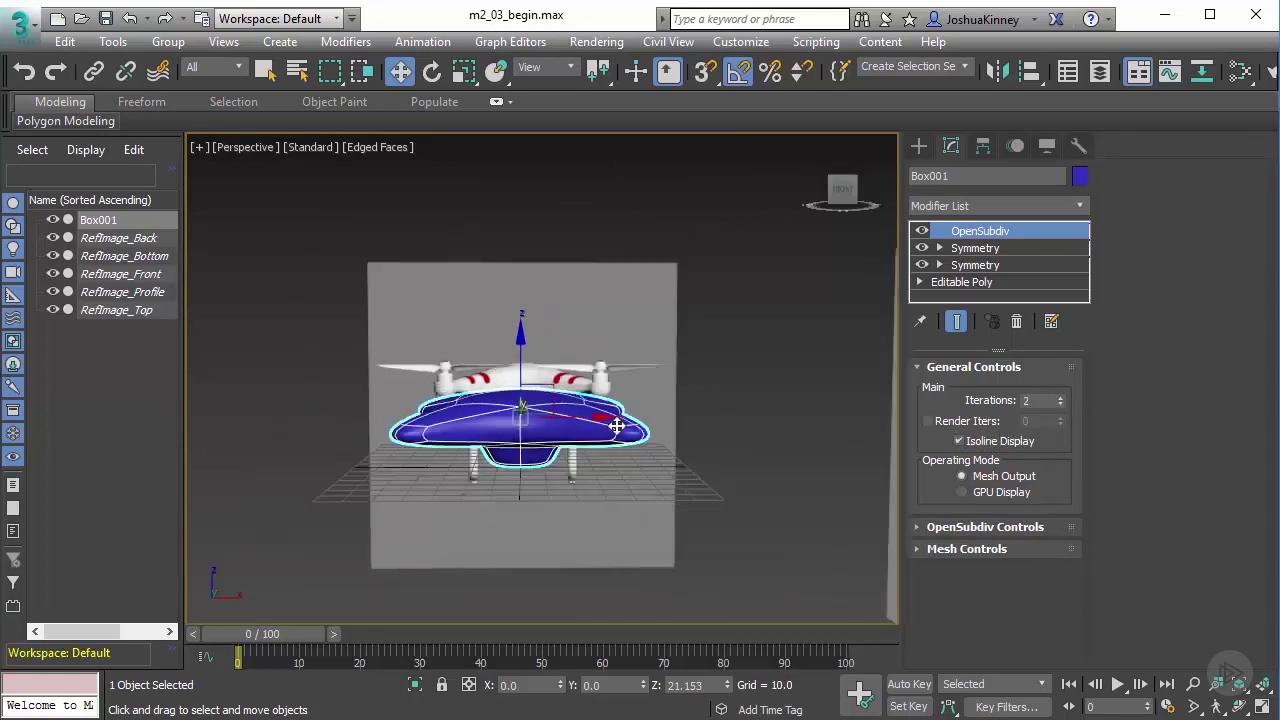
pyautogui.hotkey('alt', 'x')
pyautogui.scroll(2, 660, 407)
pyautogui.scroll(4, 740, 372)
pyautogui.scroll(-4, 742, 356)
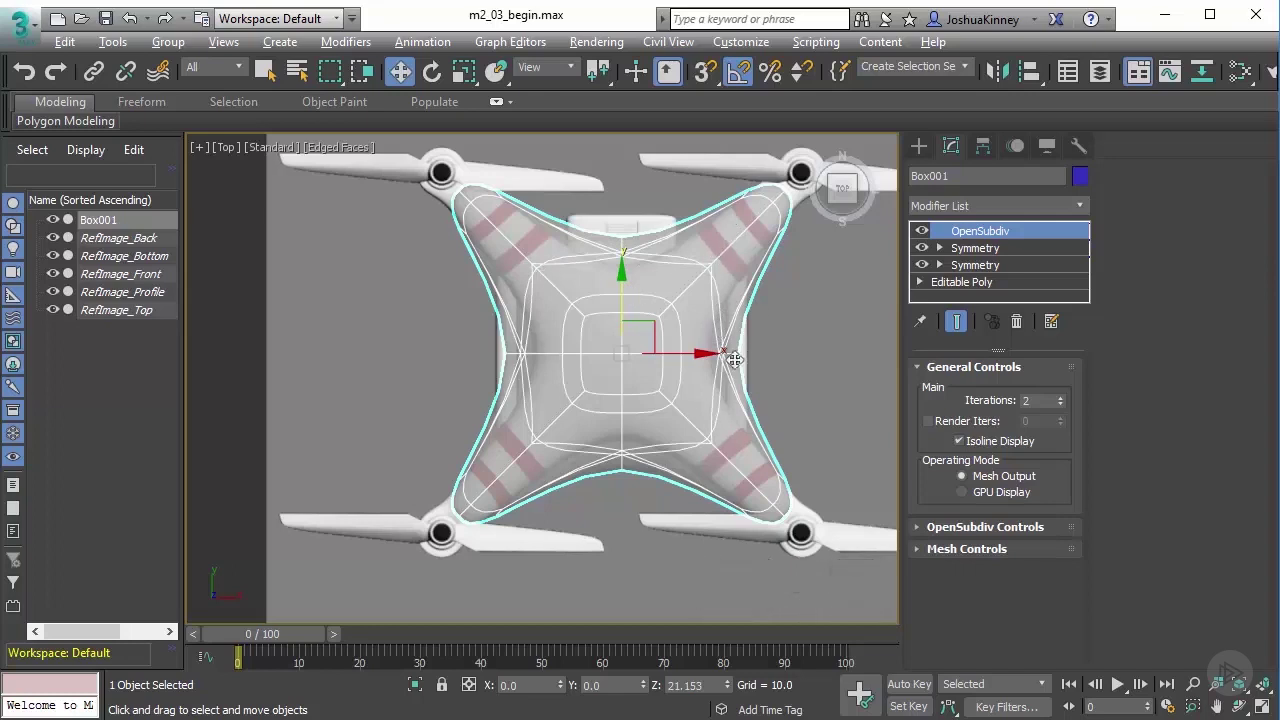
pyautogui.press('p')
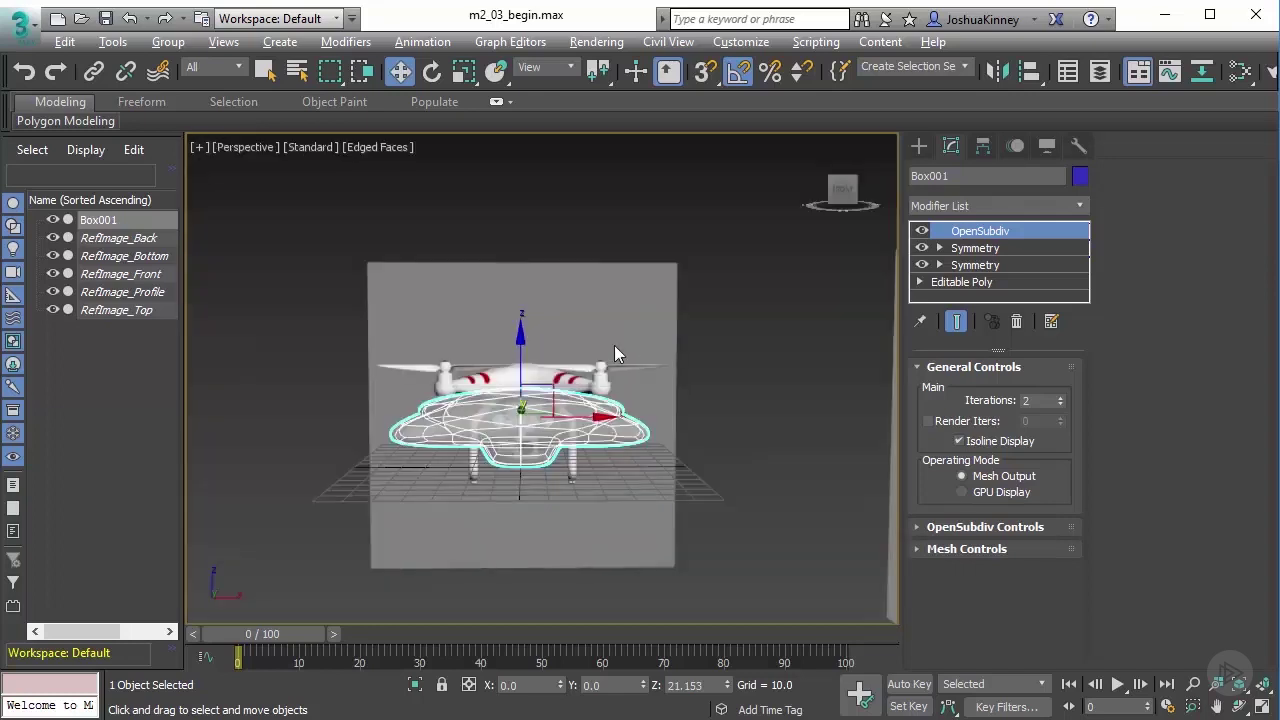
pyautogui.keyDown('alt'); pyautogui.moveTo(585, 411); pyautogui.dragTo(600, 403, button='middle'); pyautogui.keyUp('alt')
pyautogui.hotkey('alt', 'x')
pyautogui.moveTo(529, 420)
pyautogui.keyDown('alt'); pyautogui.mouseDown(button='middle')
pyautogui.moveTo(594, 409)
pyautogui.moveTo(531, 443)
pyautogui.moveTo(545, 472)
pyautogui.mouseUp(button='middle'); pyautogui.keyUp('alt')
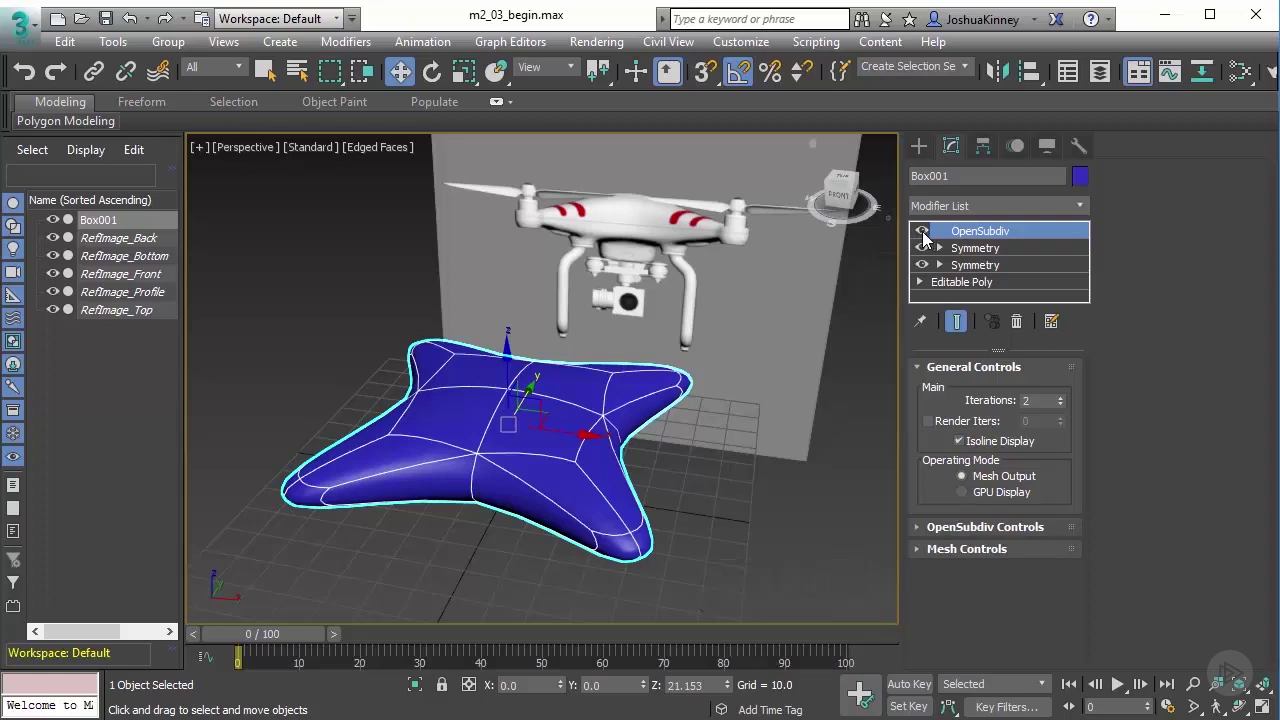
# - Disable the OpenSubdiv modifier and go to the Editable Poly level with the mirrored end result hidden
pyautogui.click(923, 232)
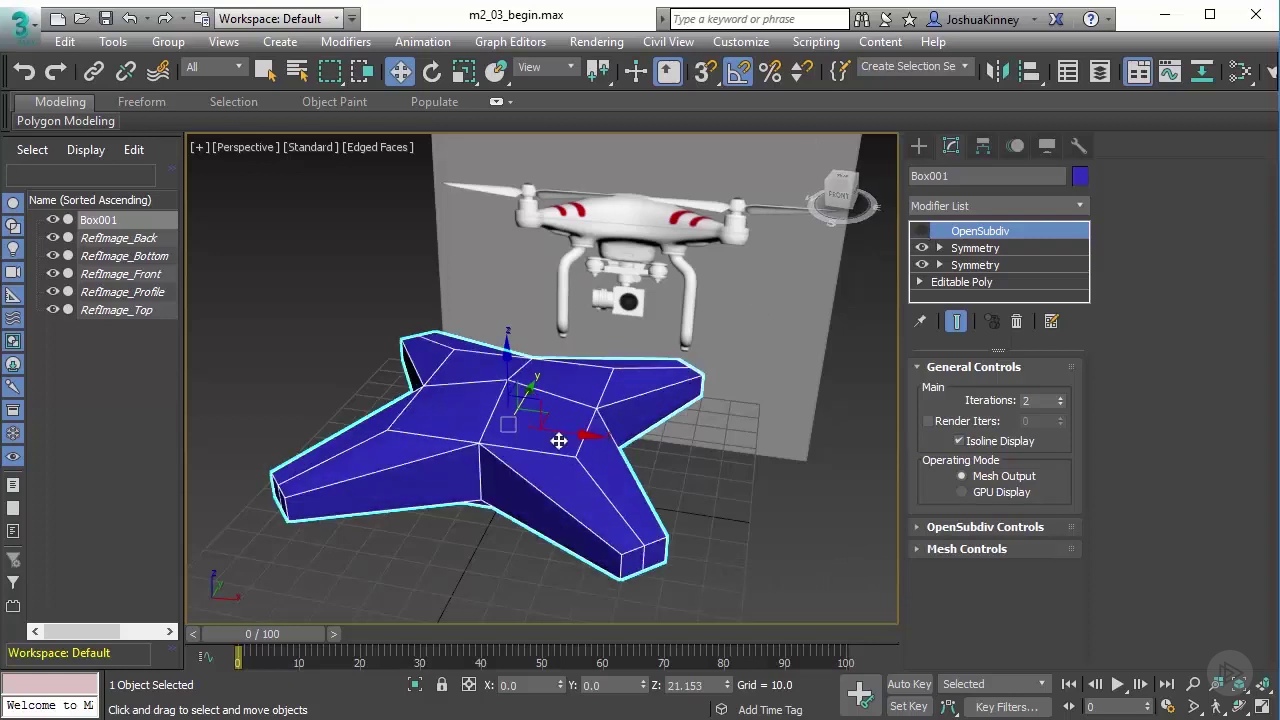
pyautogui.press('alt')
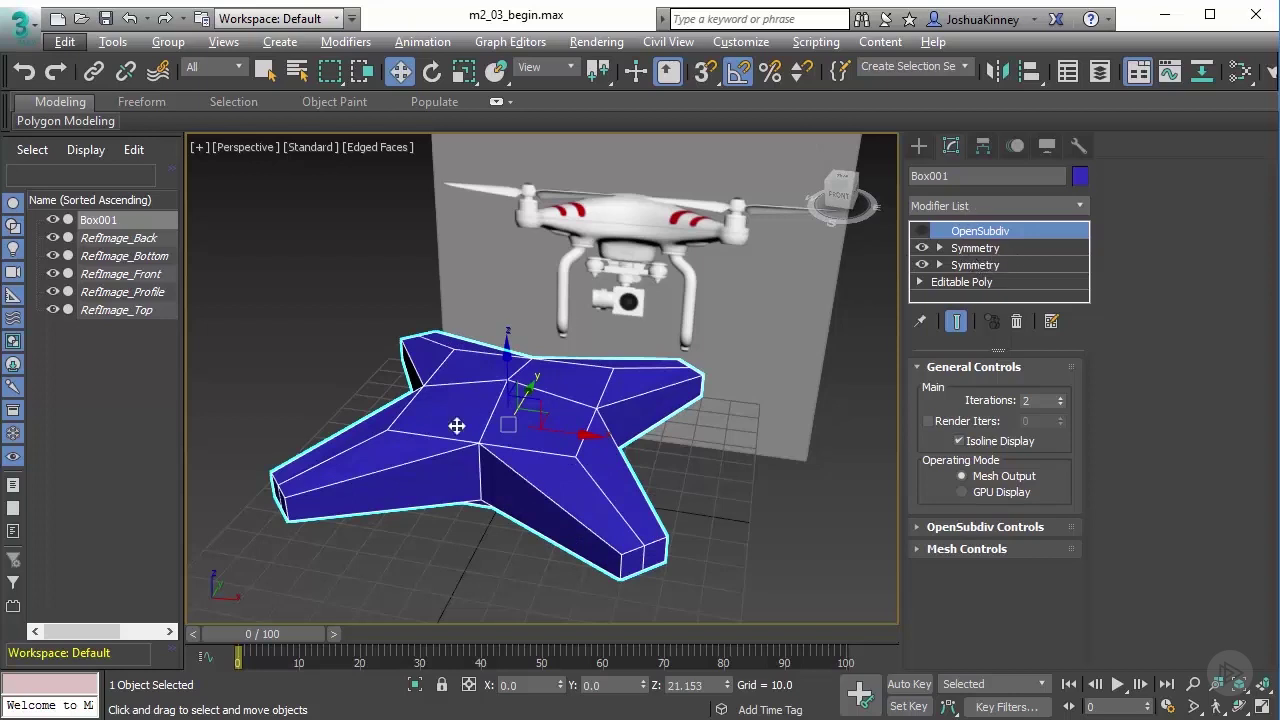
pyautogui.keyDown('alt'); pyautogui.moveTo(451, 443); pyautogui.dragTo(568, 446, button='middle'); pyautogui.keyUp('alt')
pyautogui.click(1003, 282)
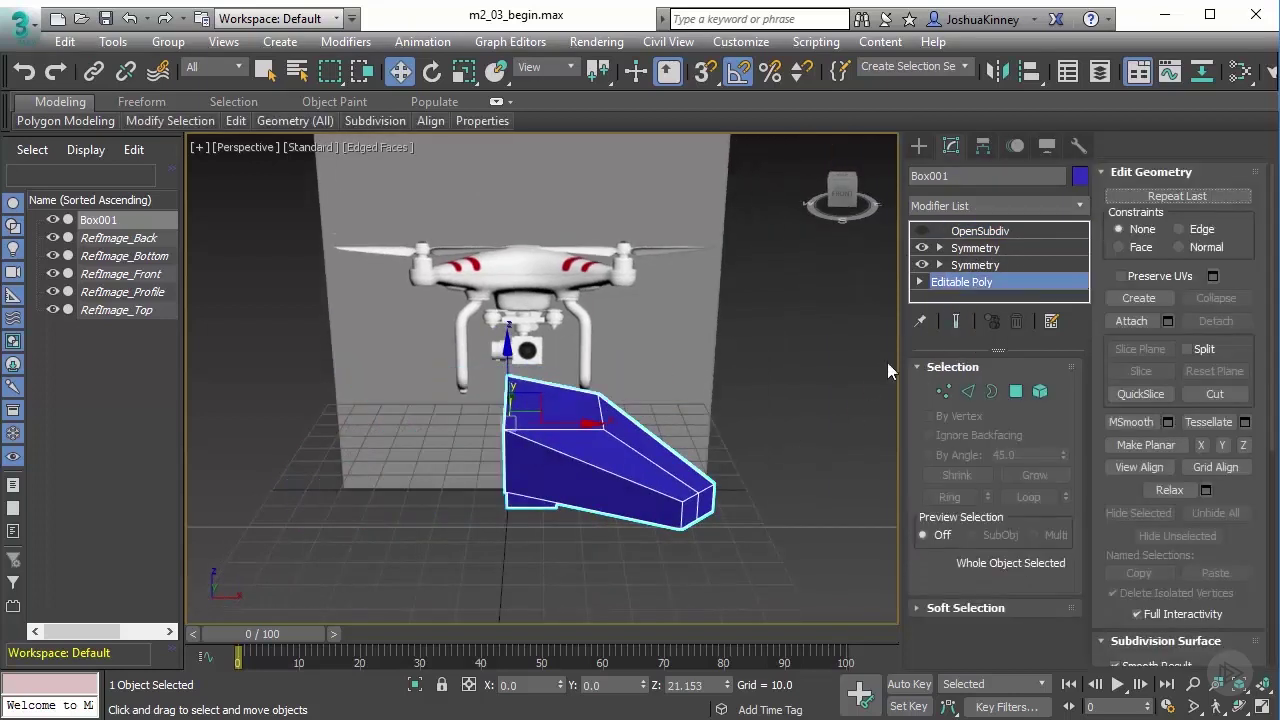
# - Preview the complete body with OpenSubdiv smoothing enabled, and return to the unsmoothed quarter at the Editable Poly level
pyautogui.click(954, 233)
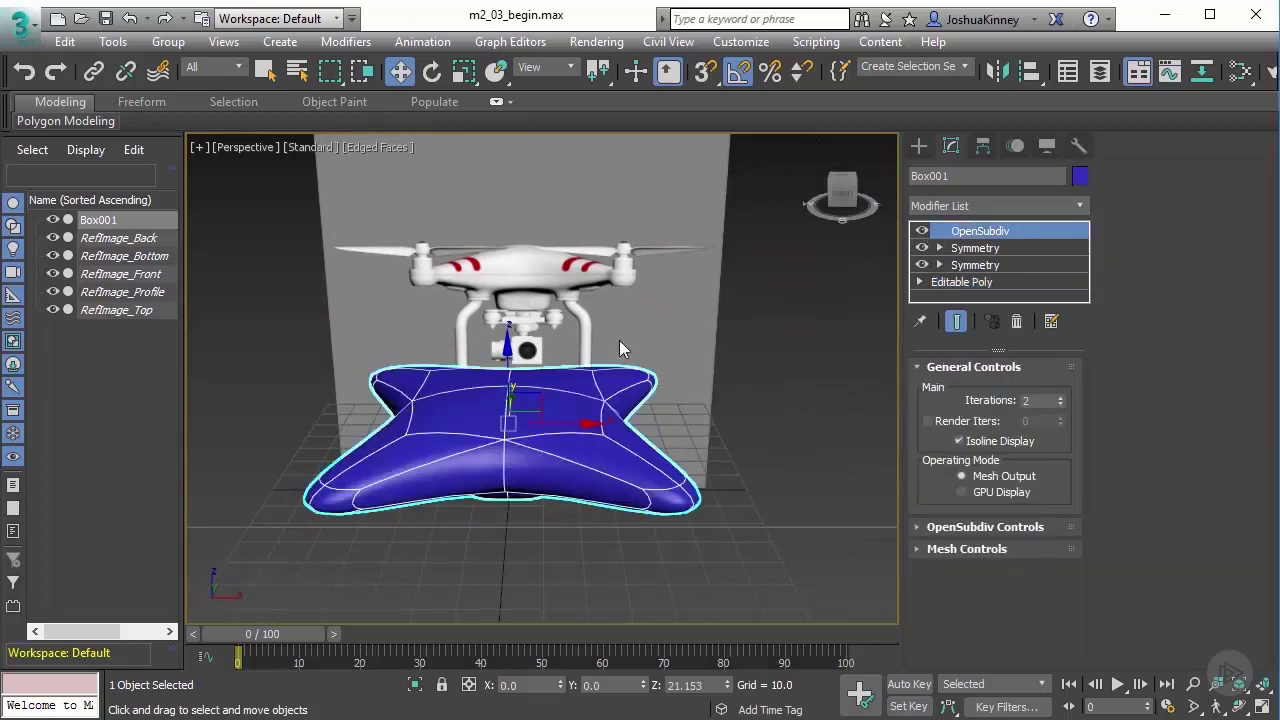
pyautogui.click(965, 282)
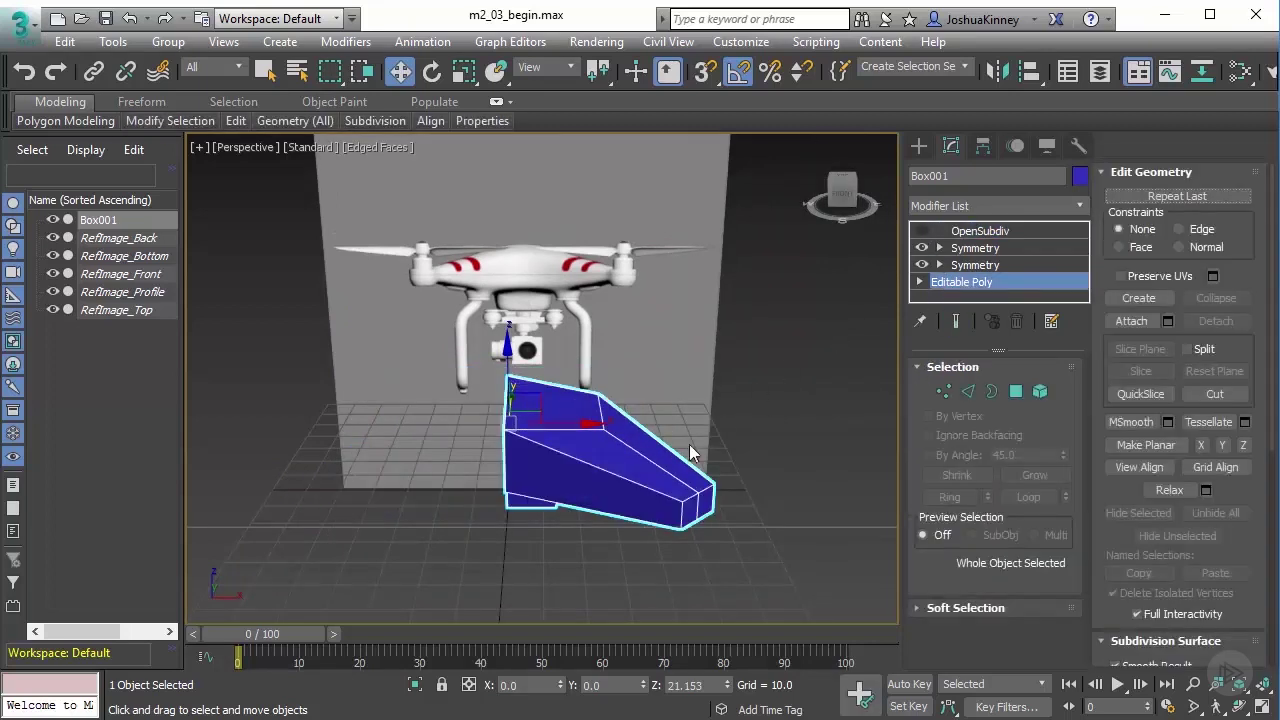
pyautogui.keyDown('alt'); pyautogui.moveTo(645, 480); pyautogui.dragTo(717, 417, button='middle'); pyautogui.keyUp('alt')
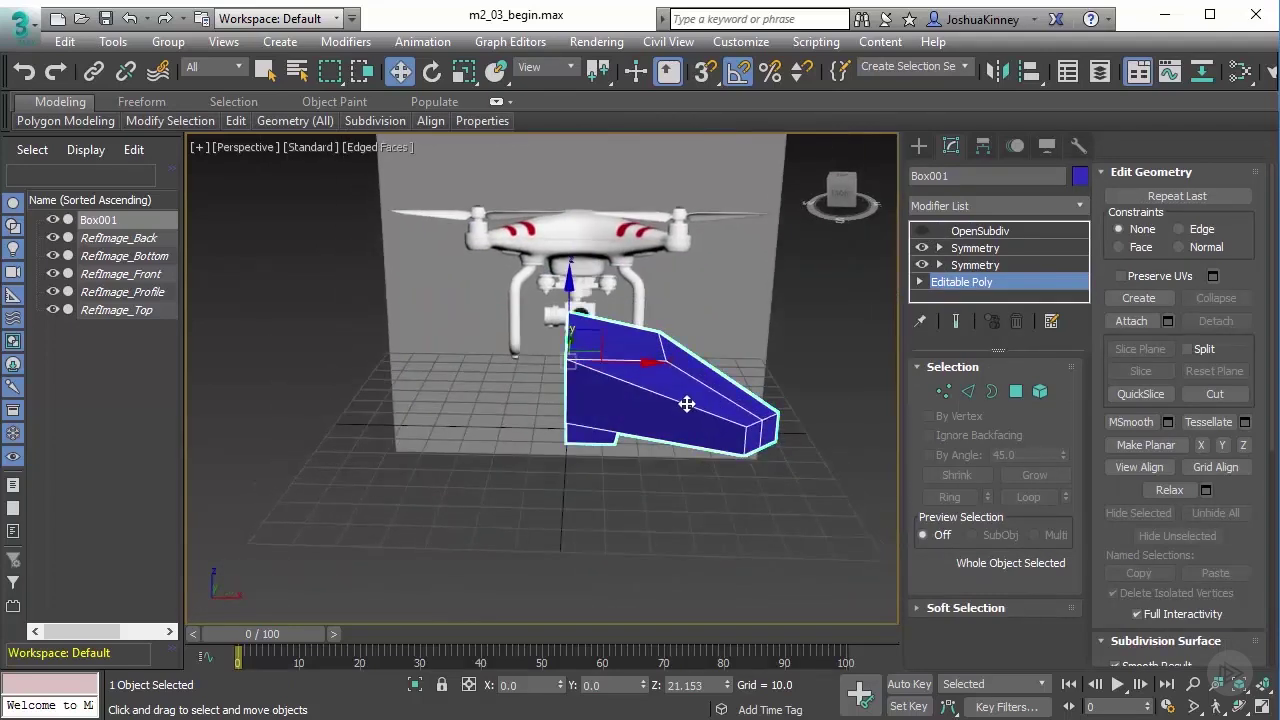